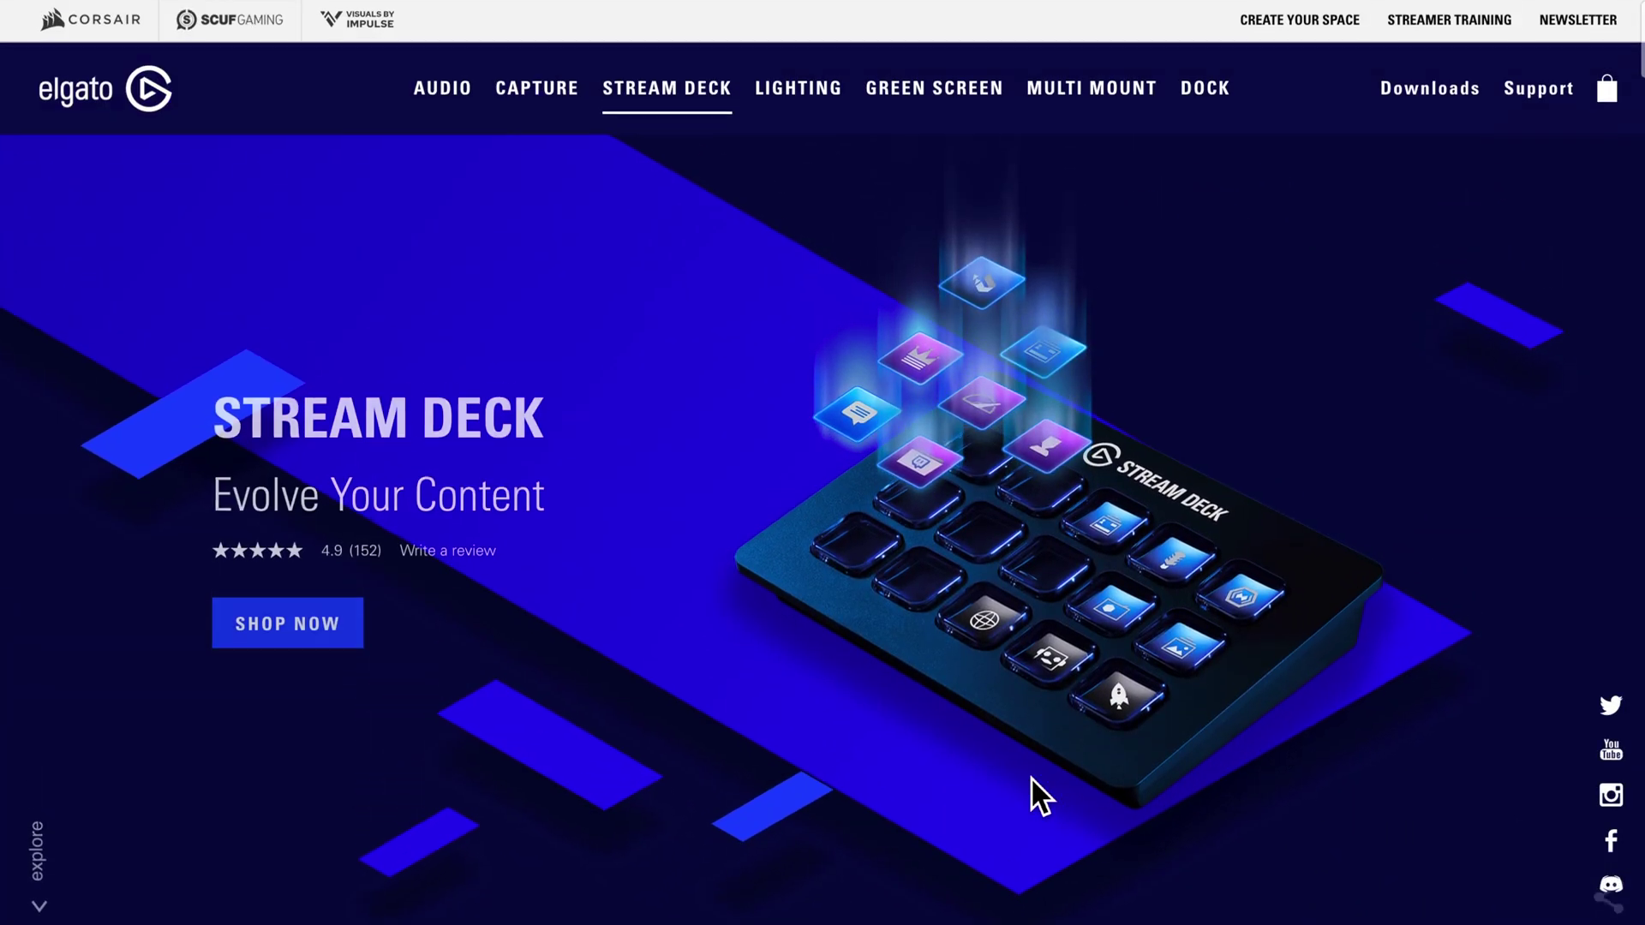
- Look up and highlight the Stream Deck (£139.99) and Stream Deck XL (£229.99) store prices
left_click(330, 642)
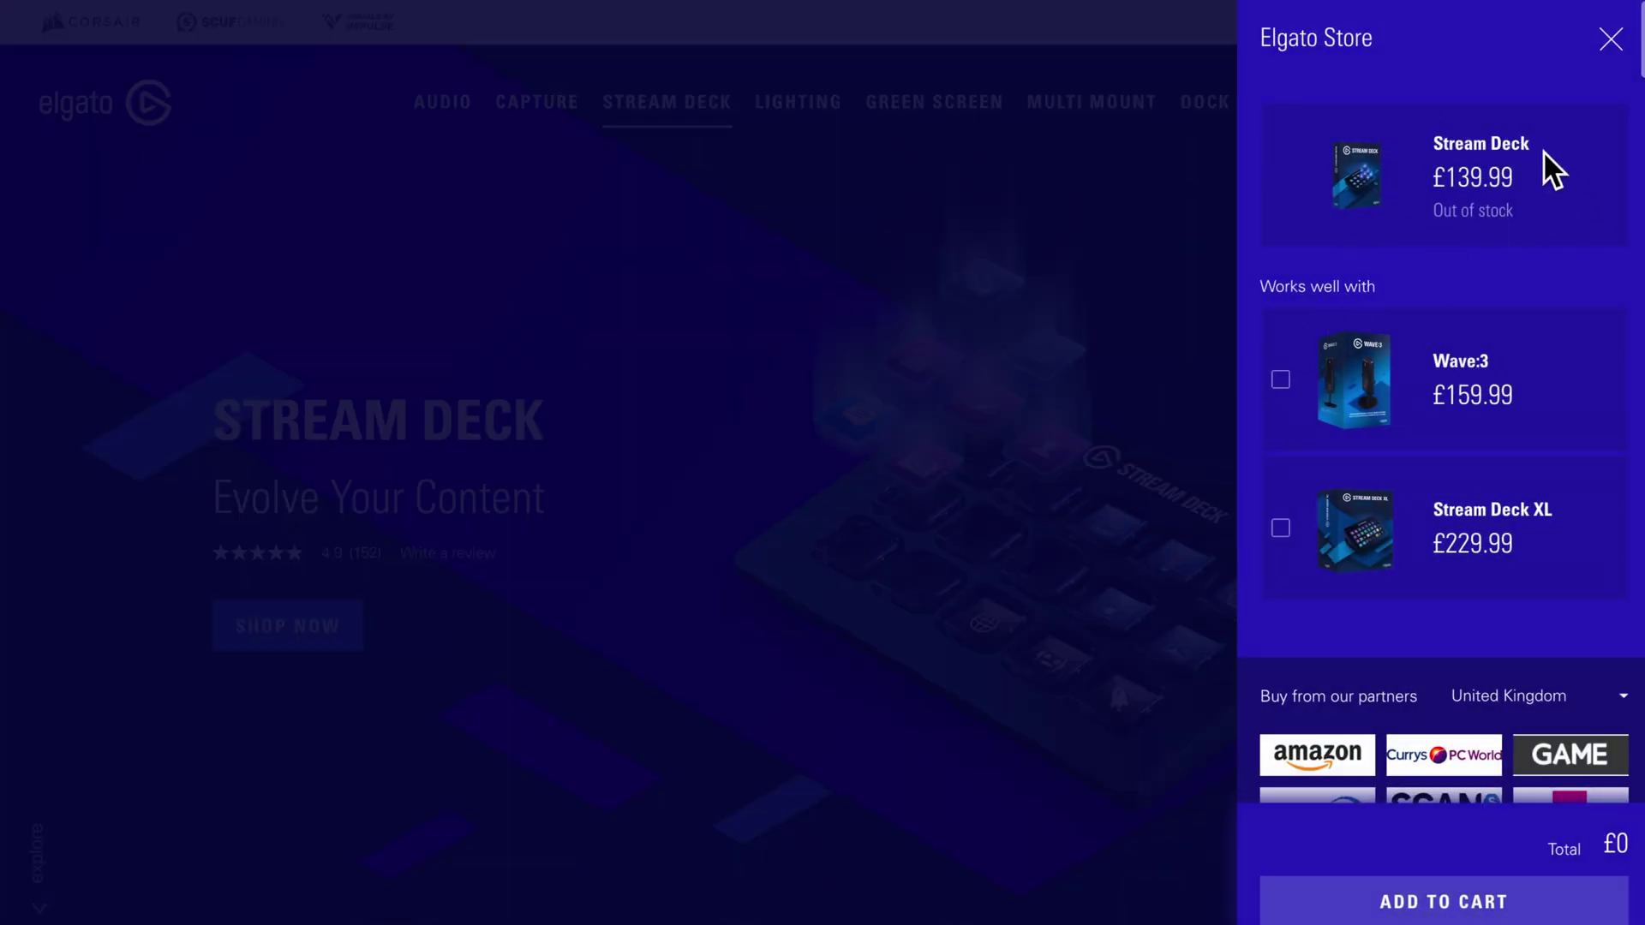
left_click_drag(1434, 178, 1509, 190)
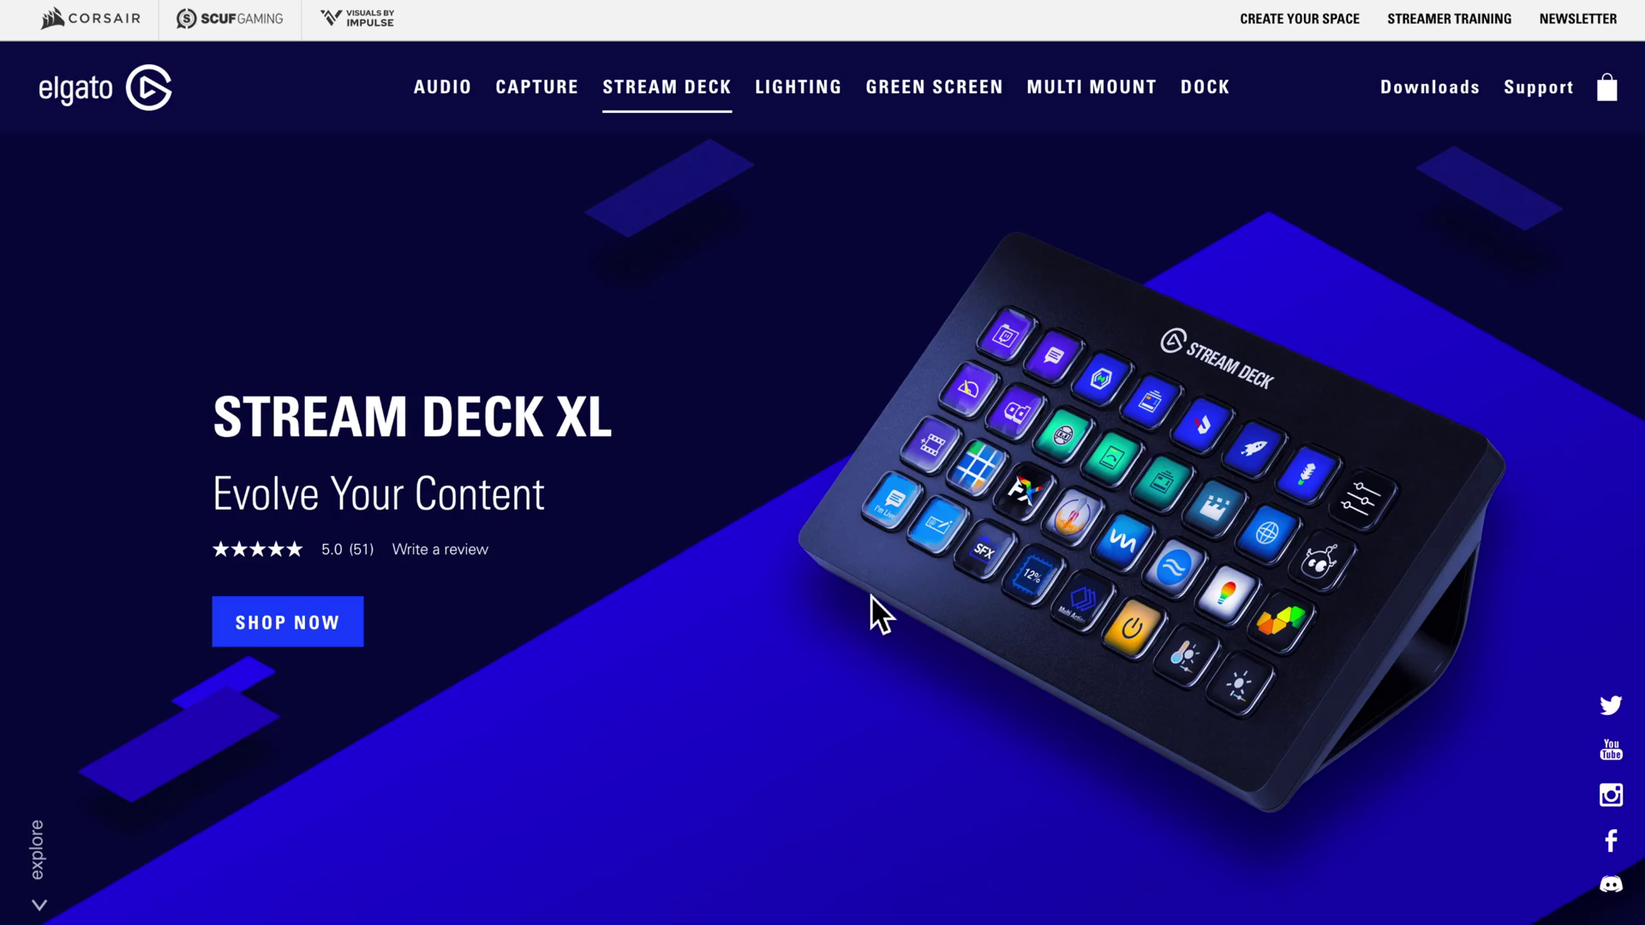
left_click(328, 656)
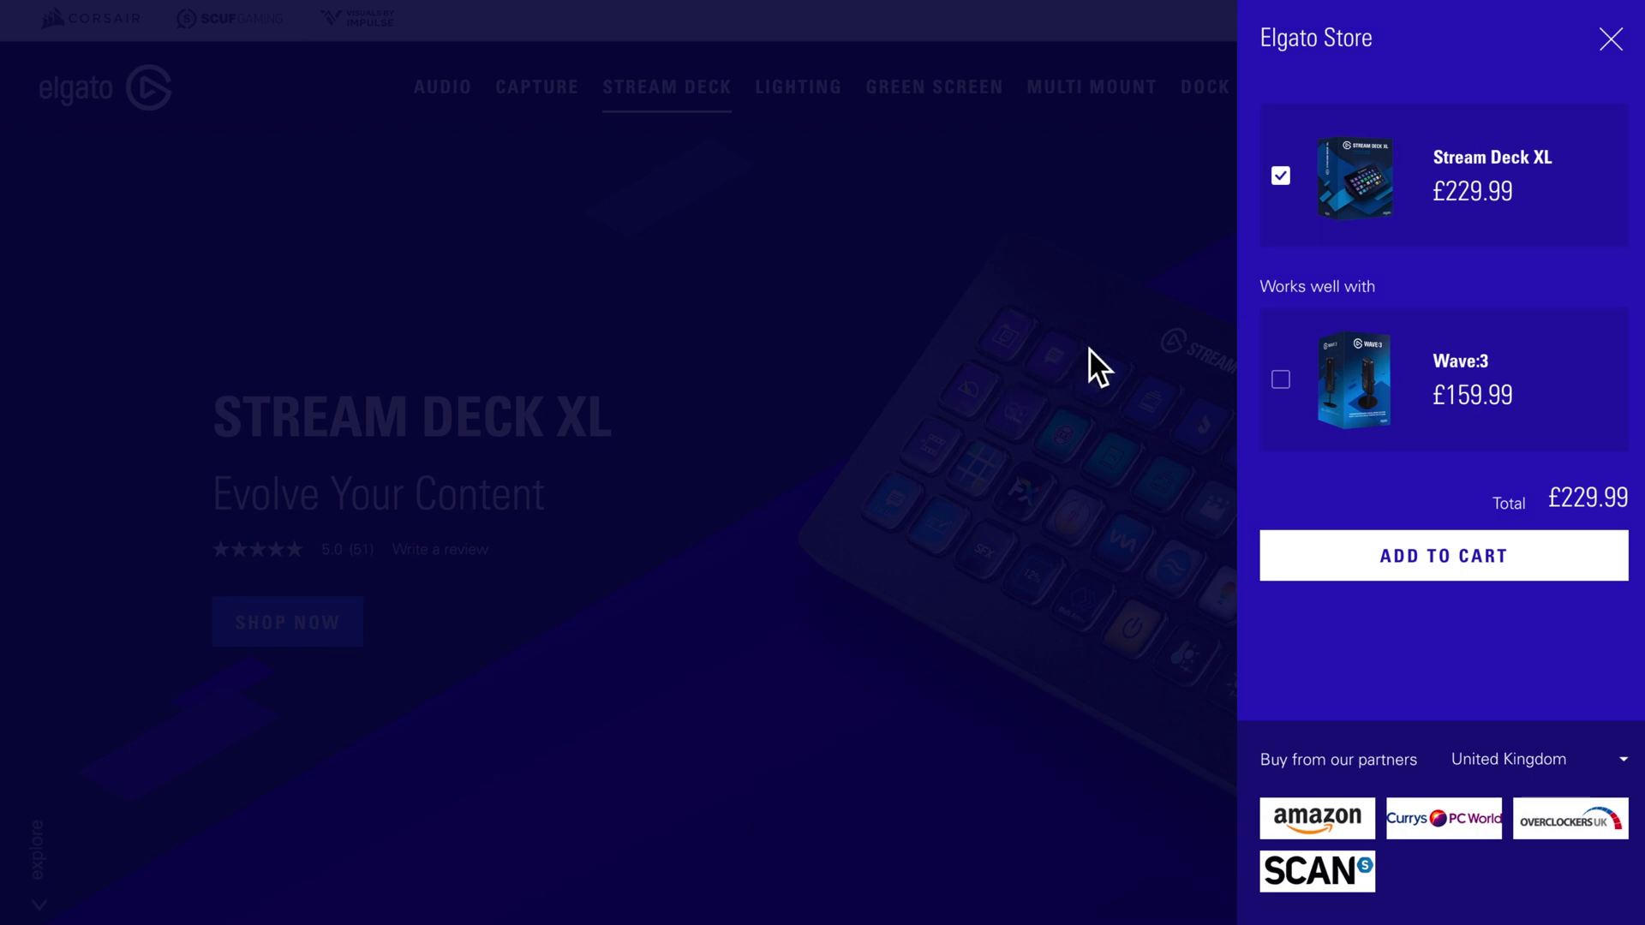
left_click_drag(1448, 205, 1551, 196)
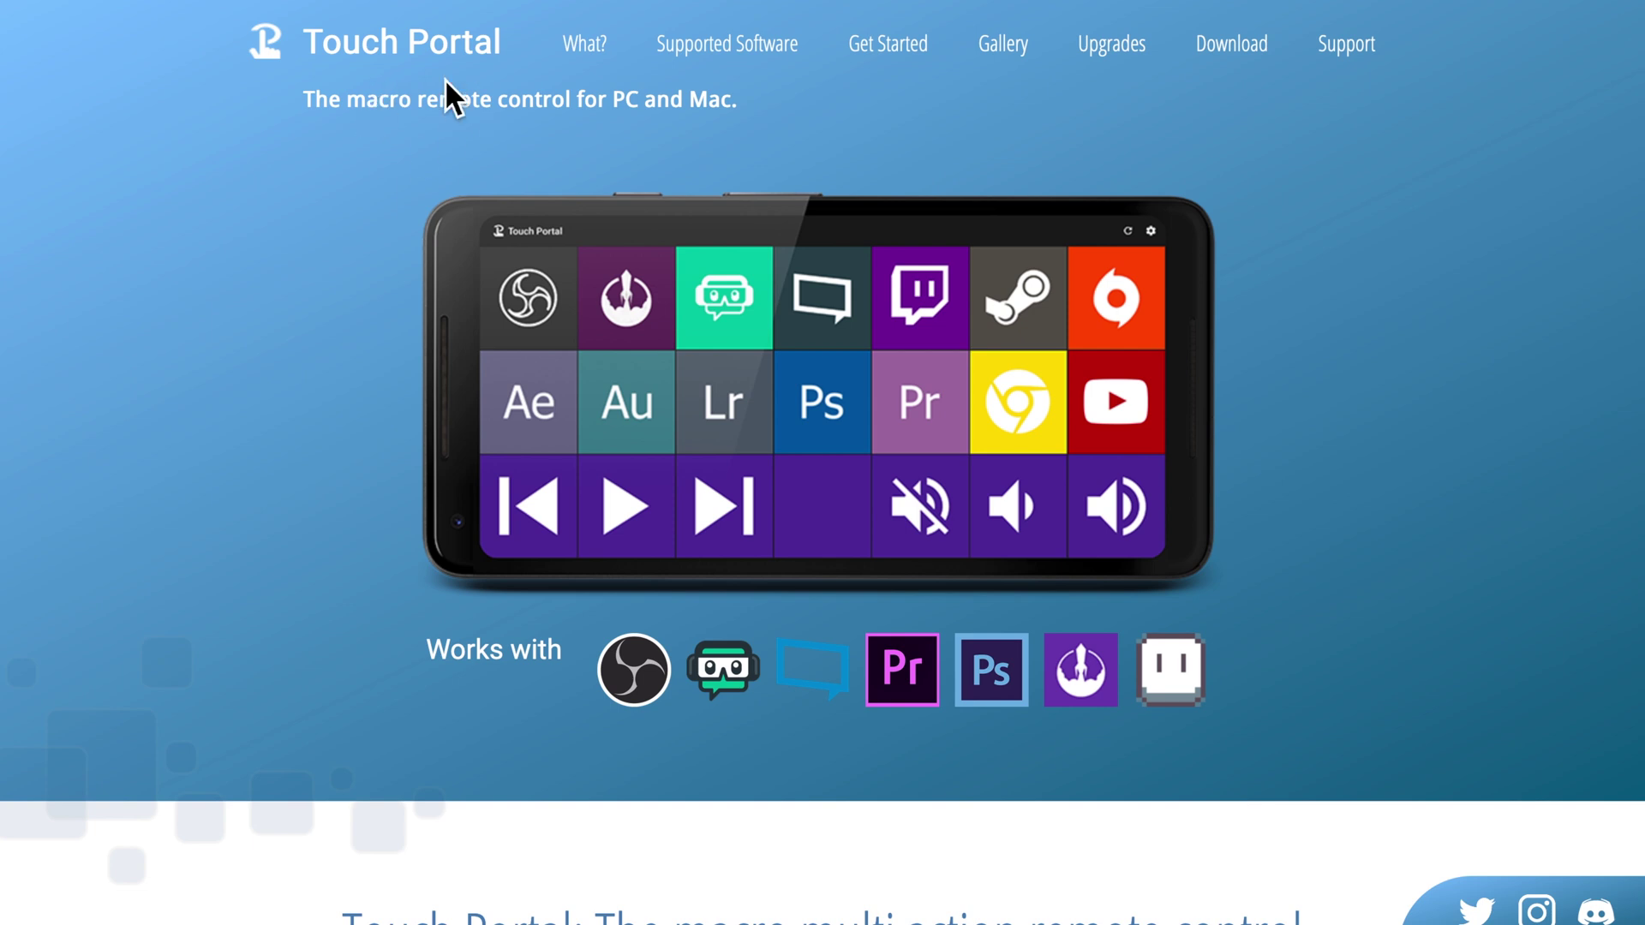
- Jump to the Download Touch Portal section via the top navigation's Download link
left_click(1243, 47)
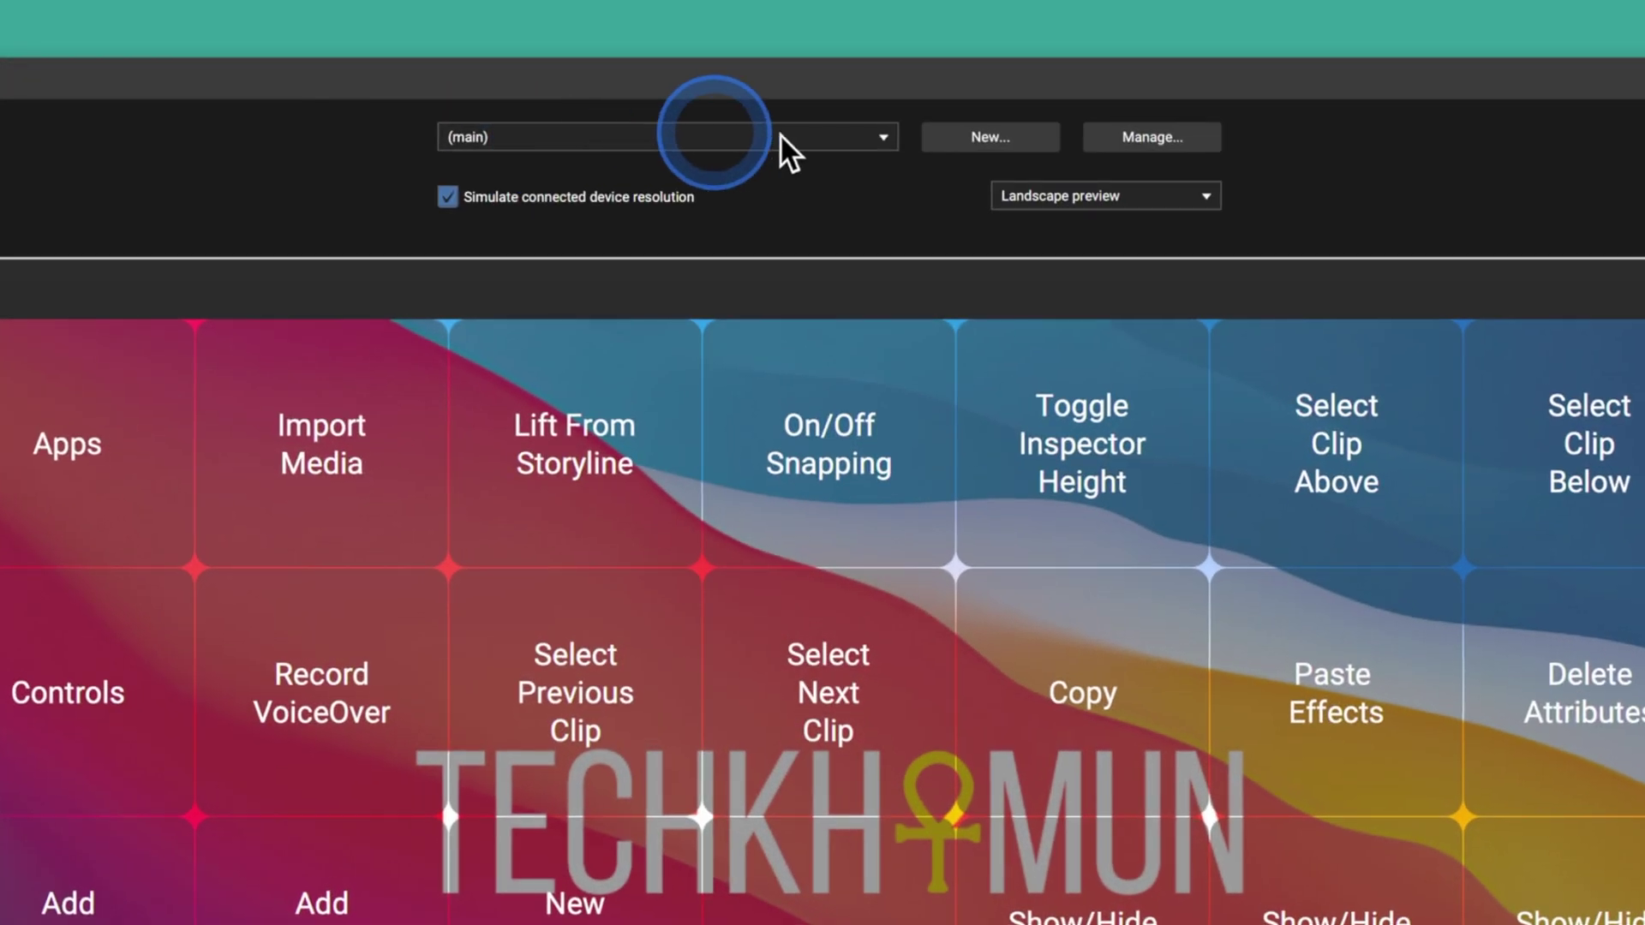
left_click(884, 139)
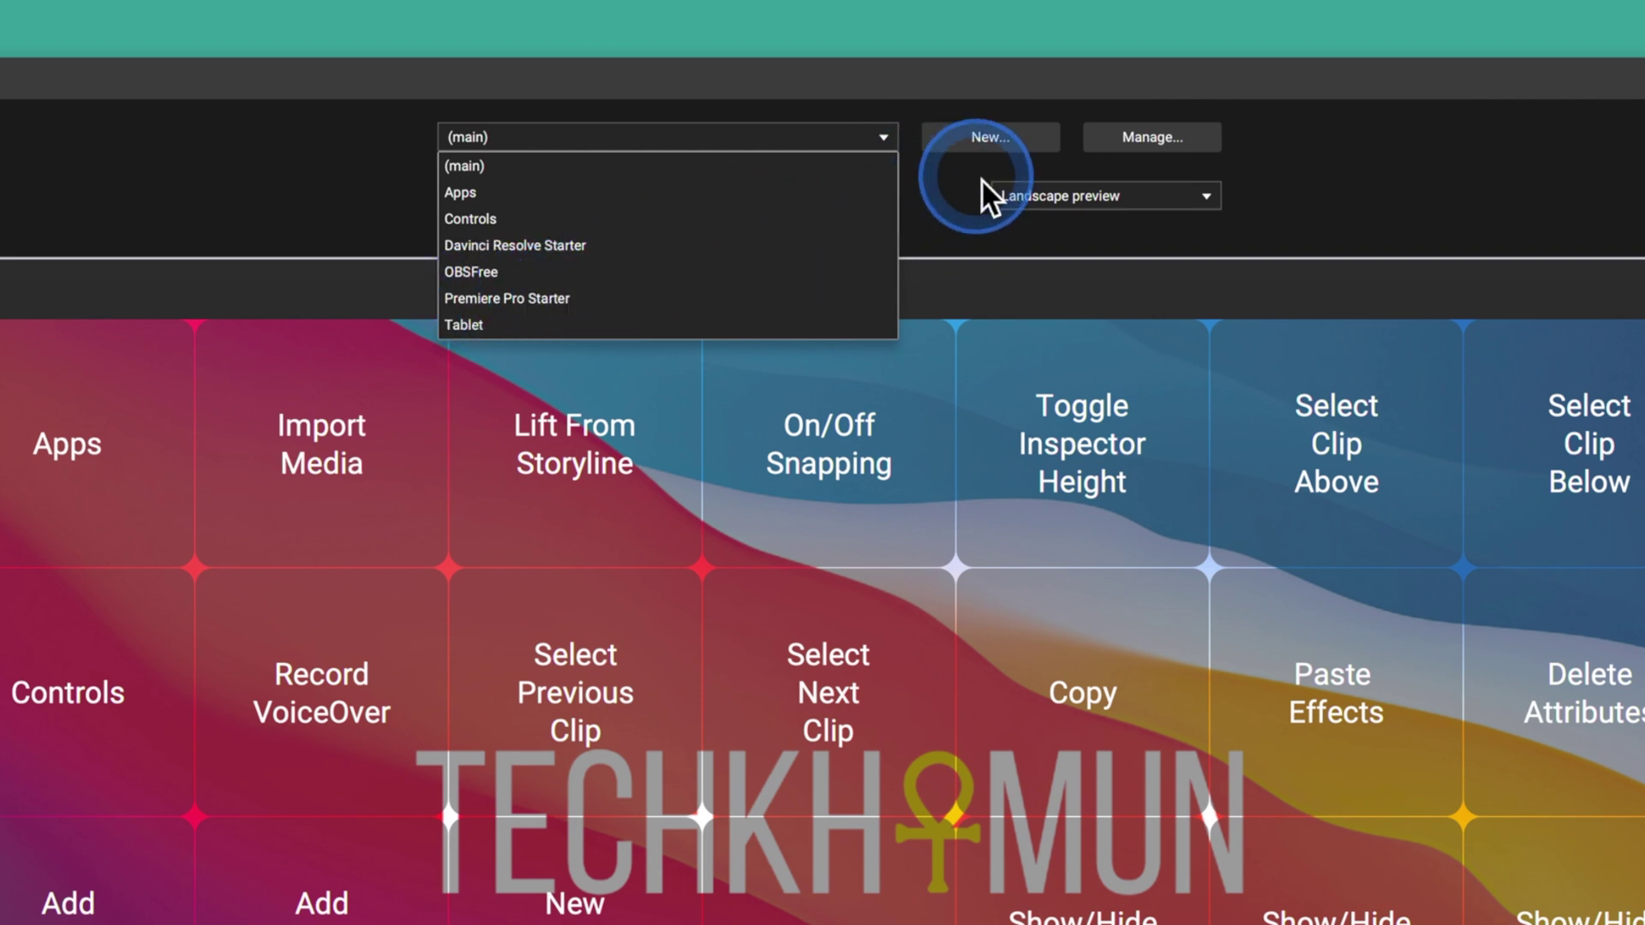
left_click(965, 207)
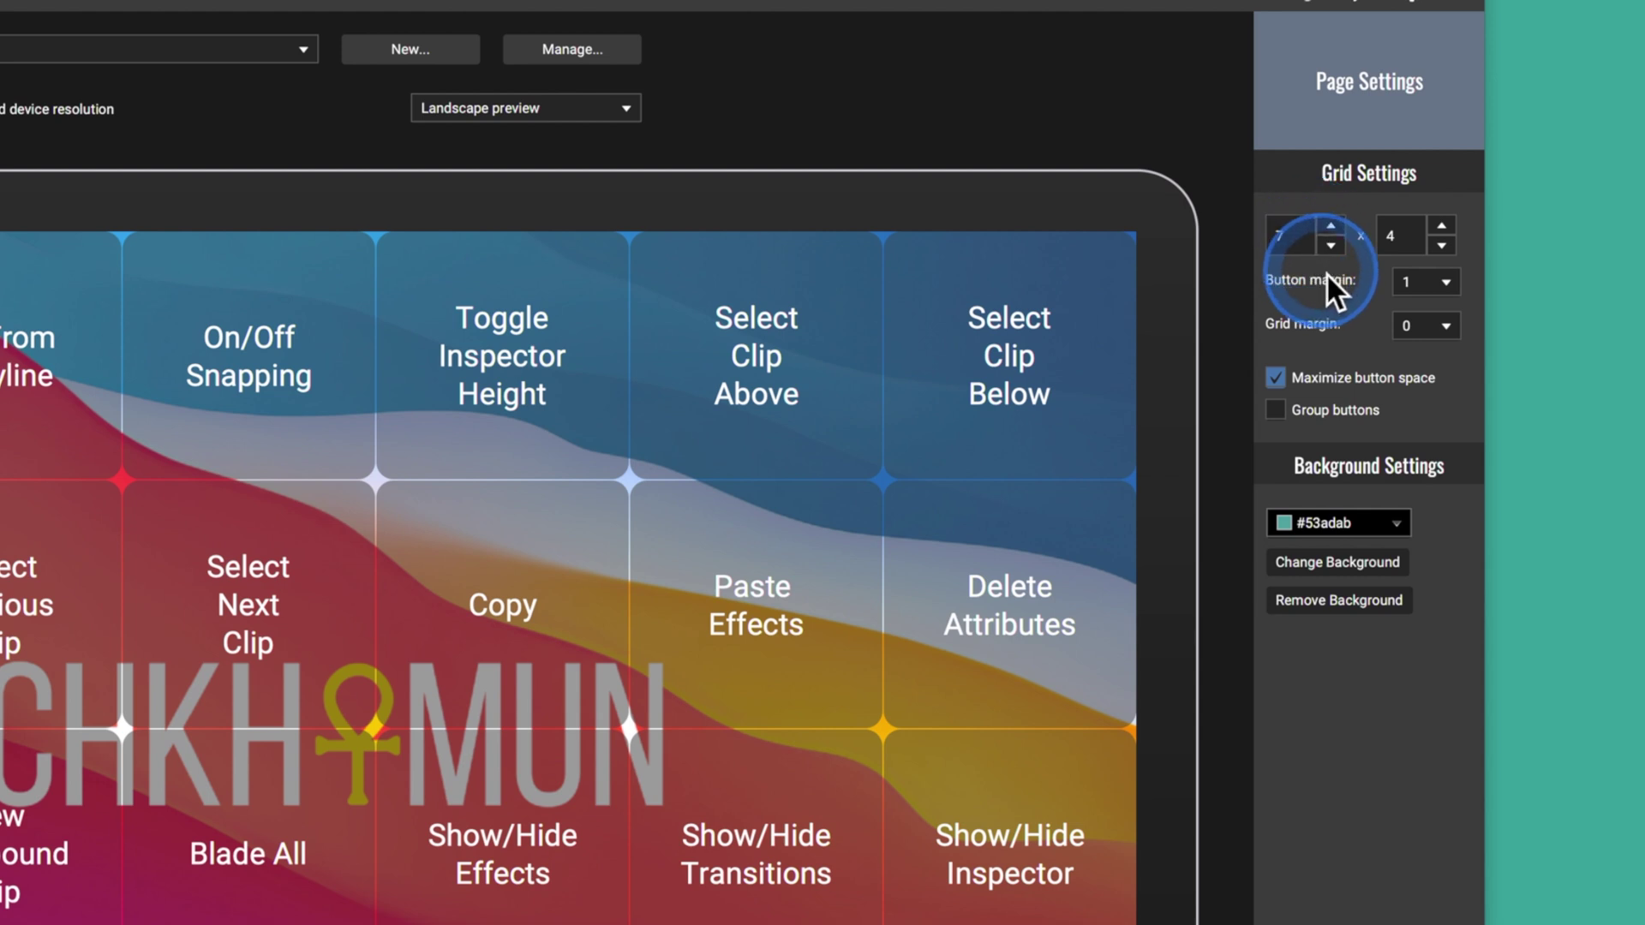
left_click(1445, 283)
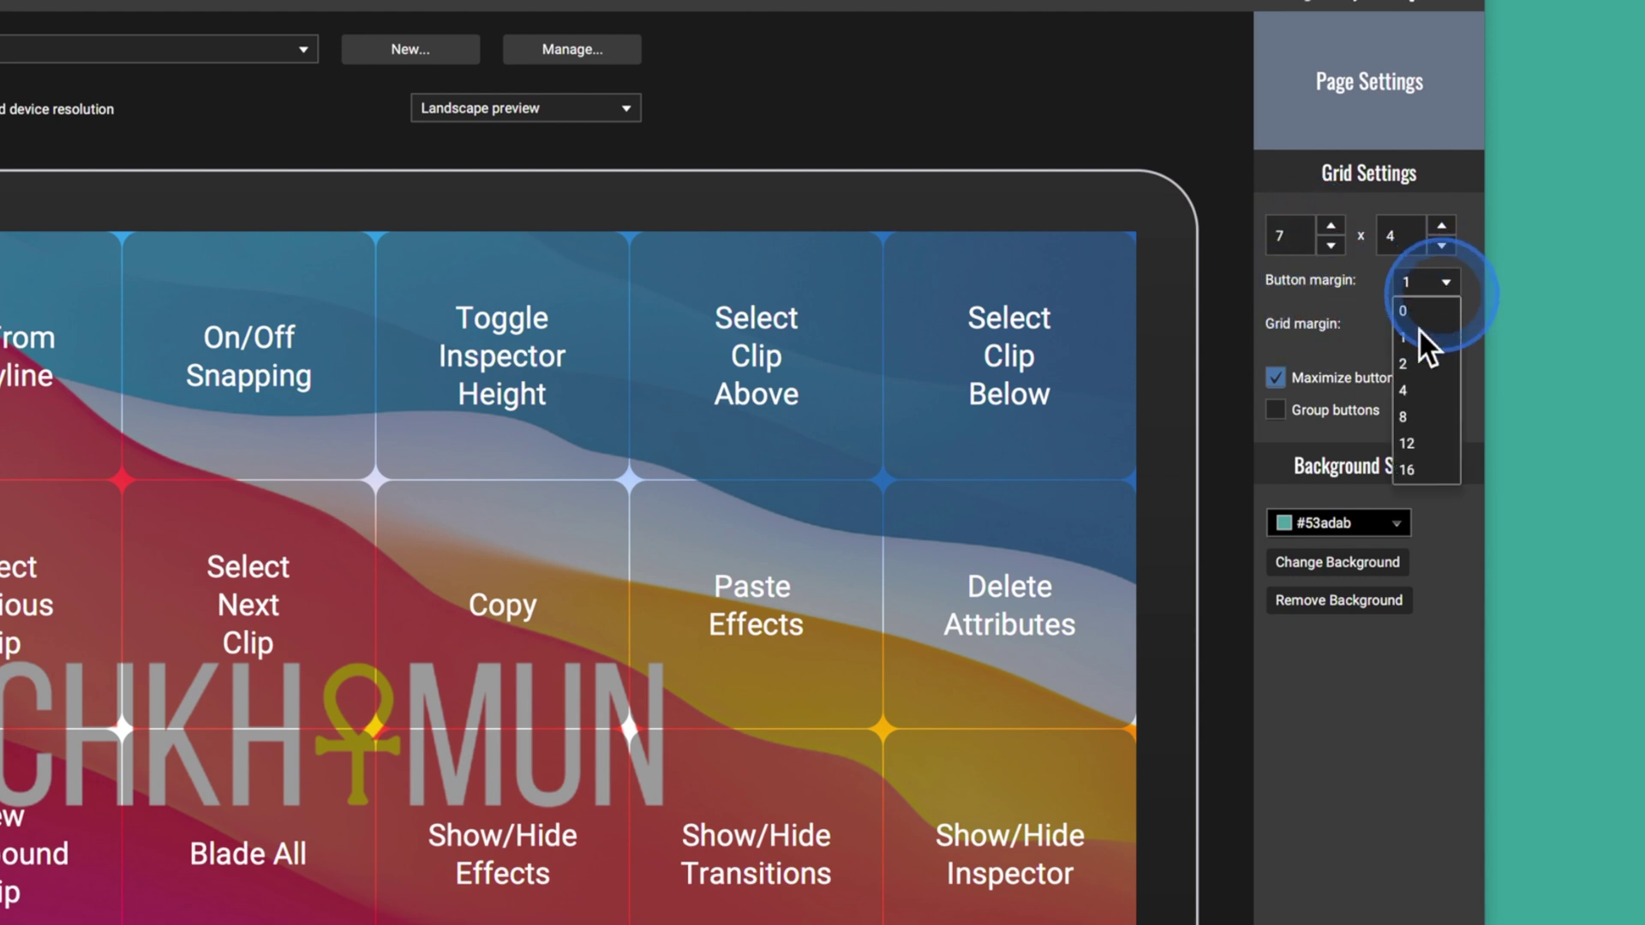
left_click(1415, 365)
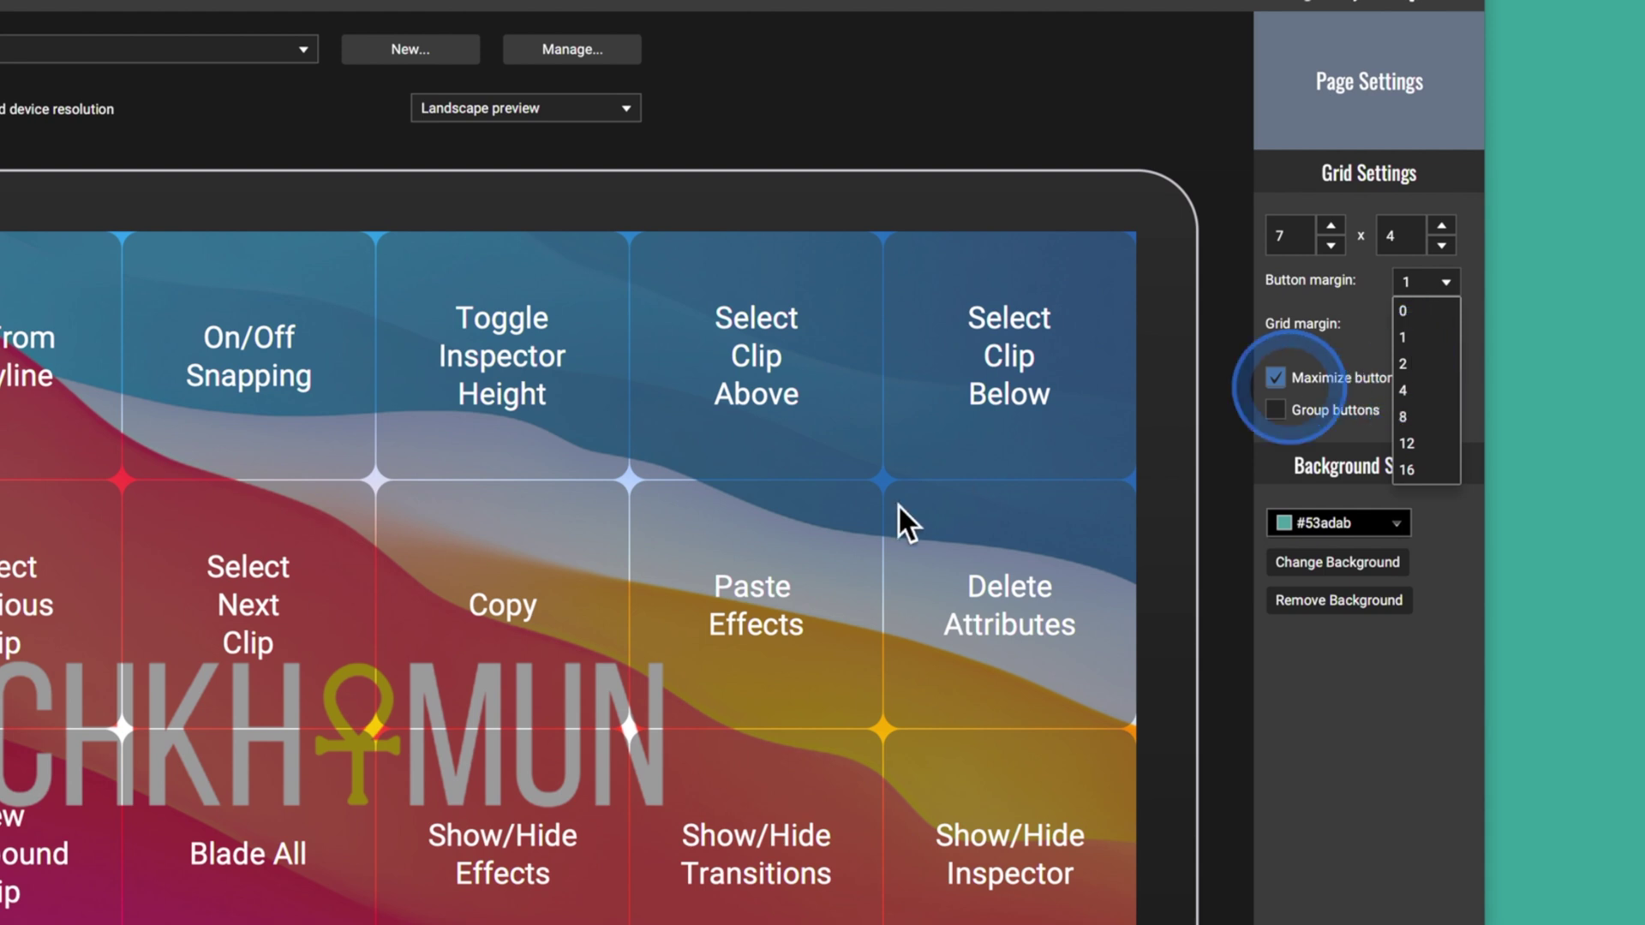
left_click(1443, 289)
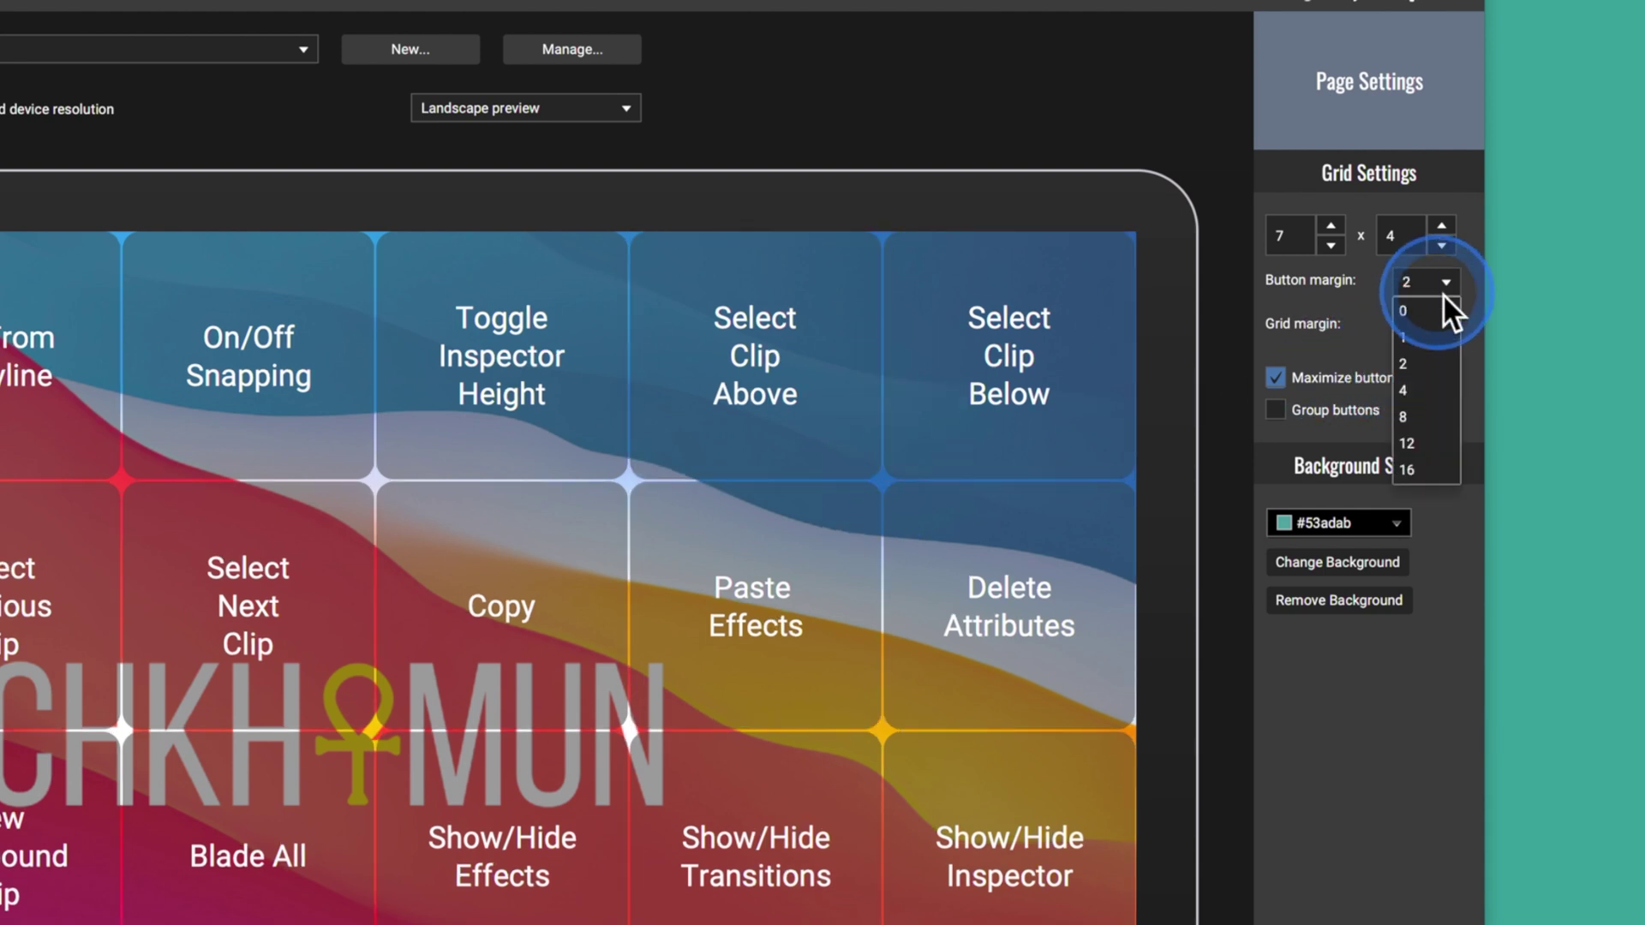
left_click(1419, 339)
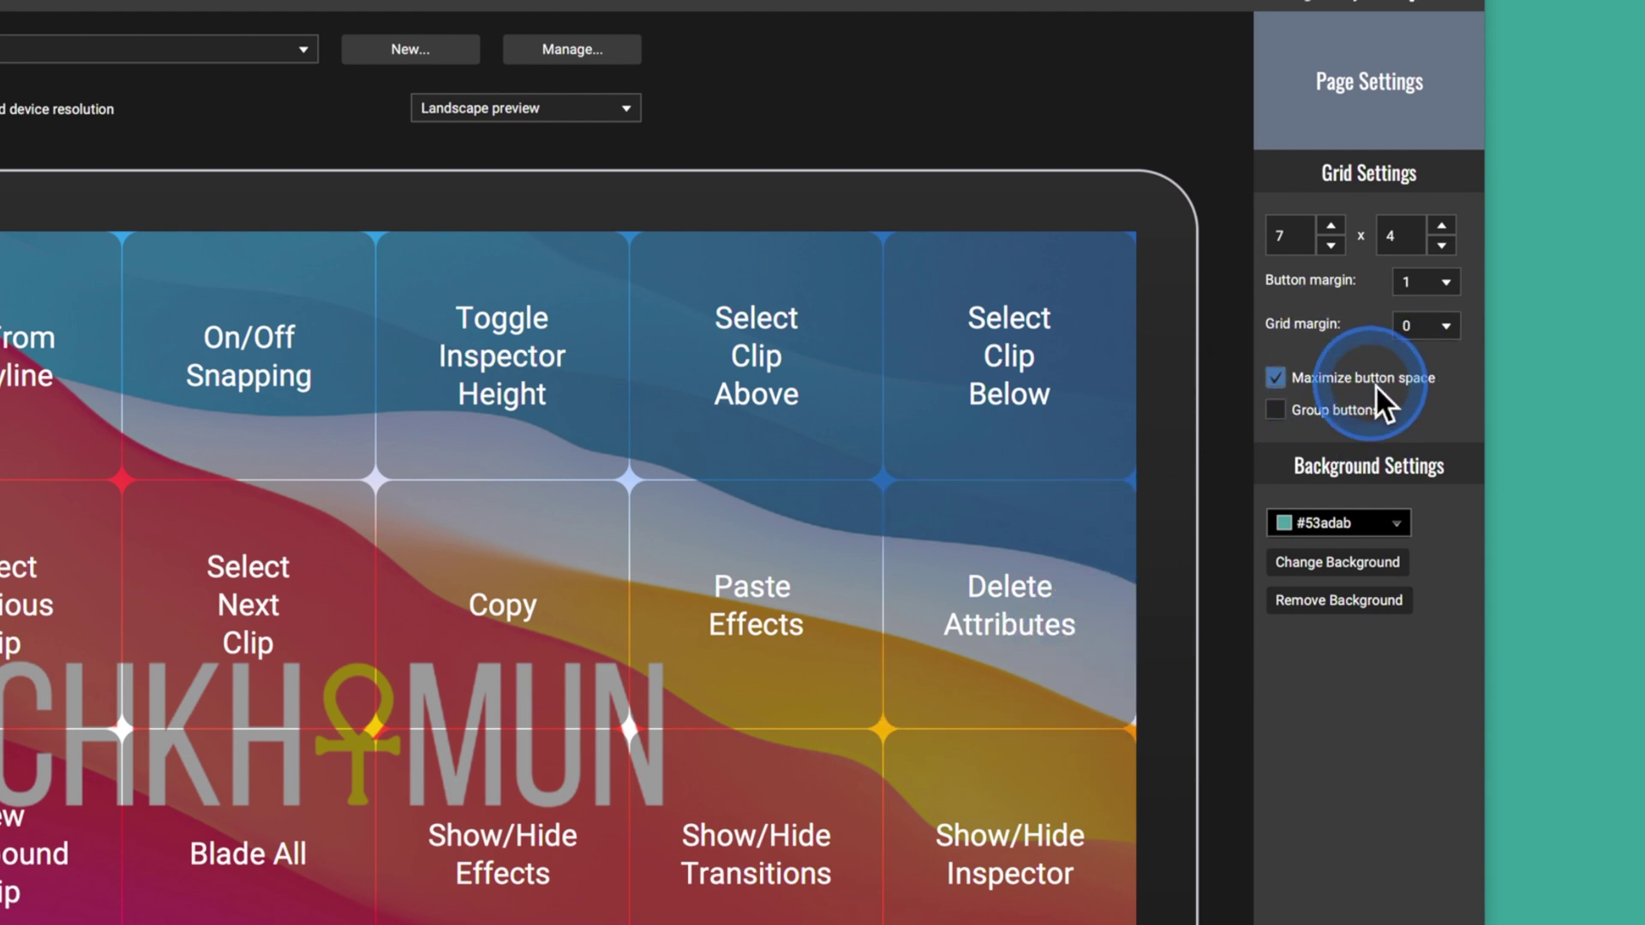
left_click(908, 429)
left_click(775, 355)
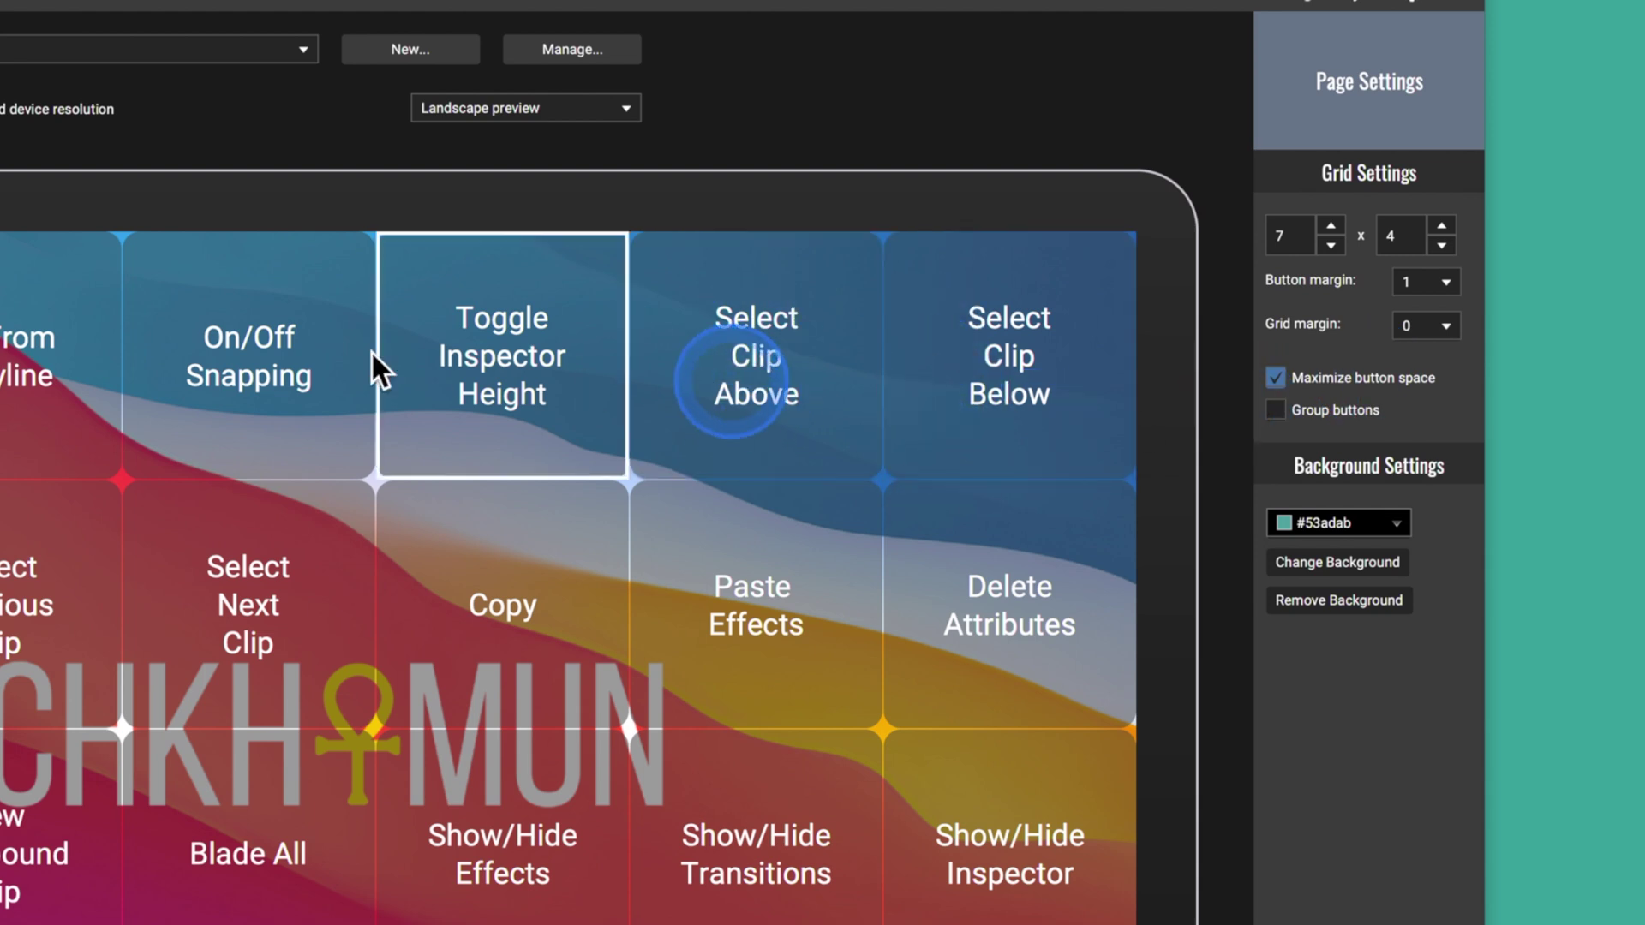
left_click(404, 368)
left_click(176, 323)
left_click(314, 403)
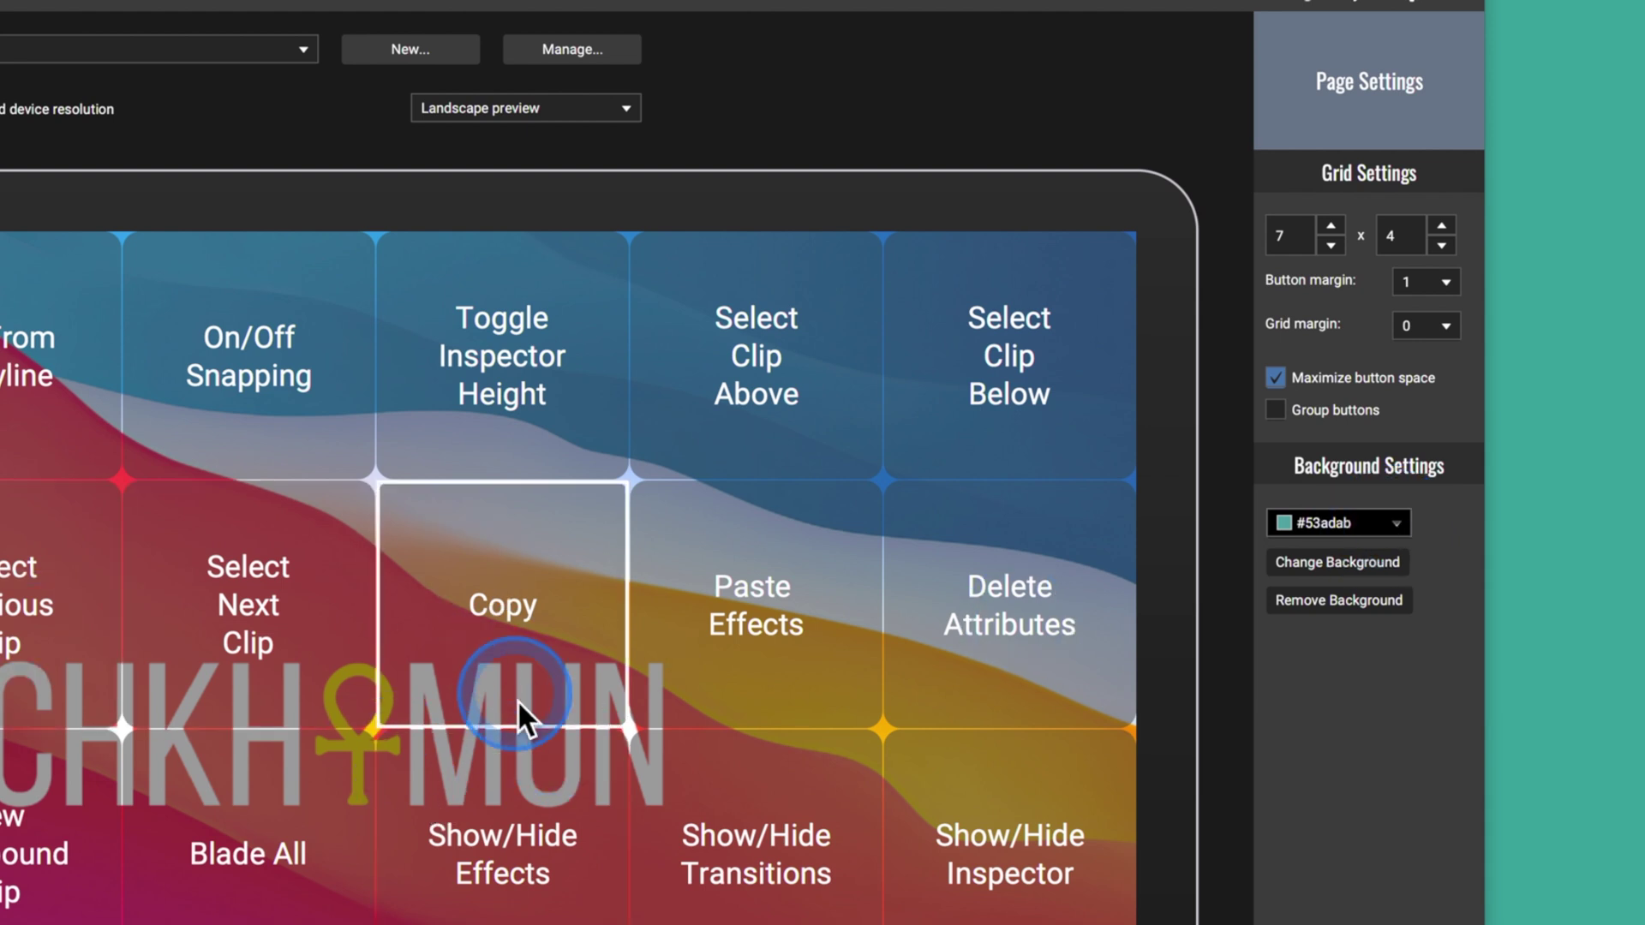
left_click(1412, 525)
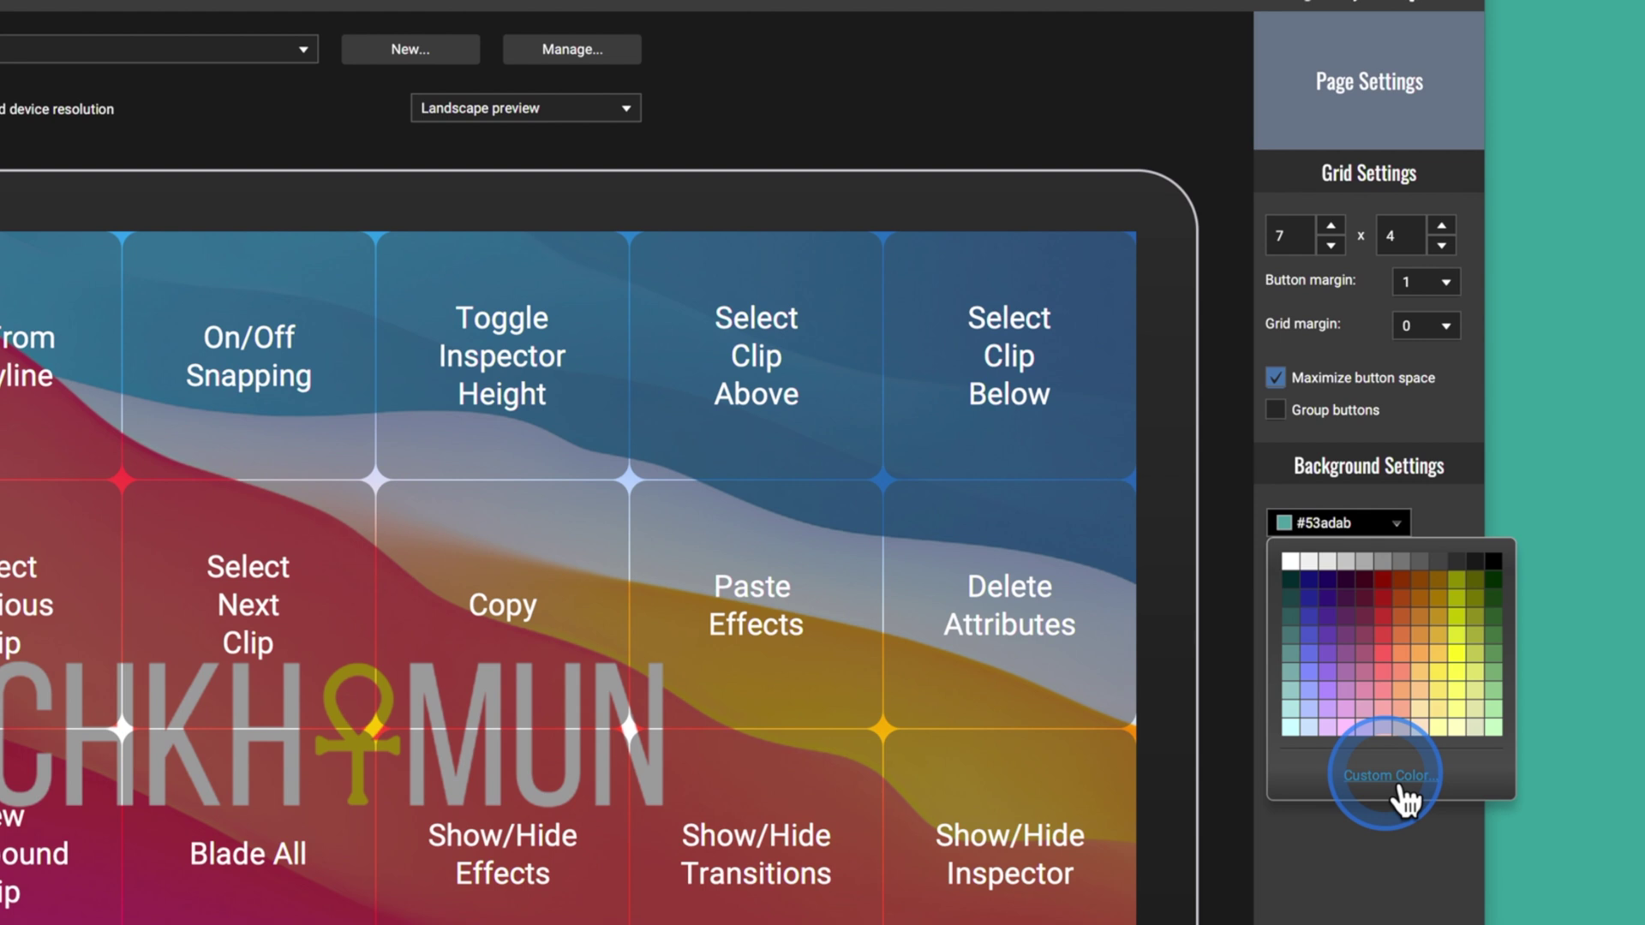
left_click(1380, 841)
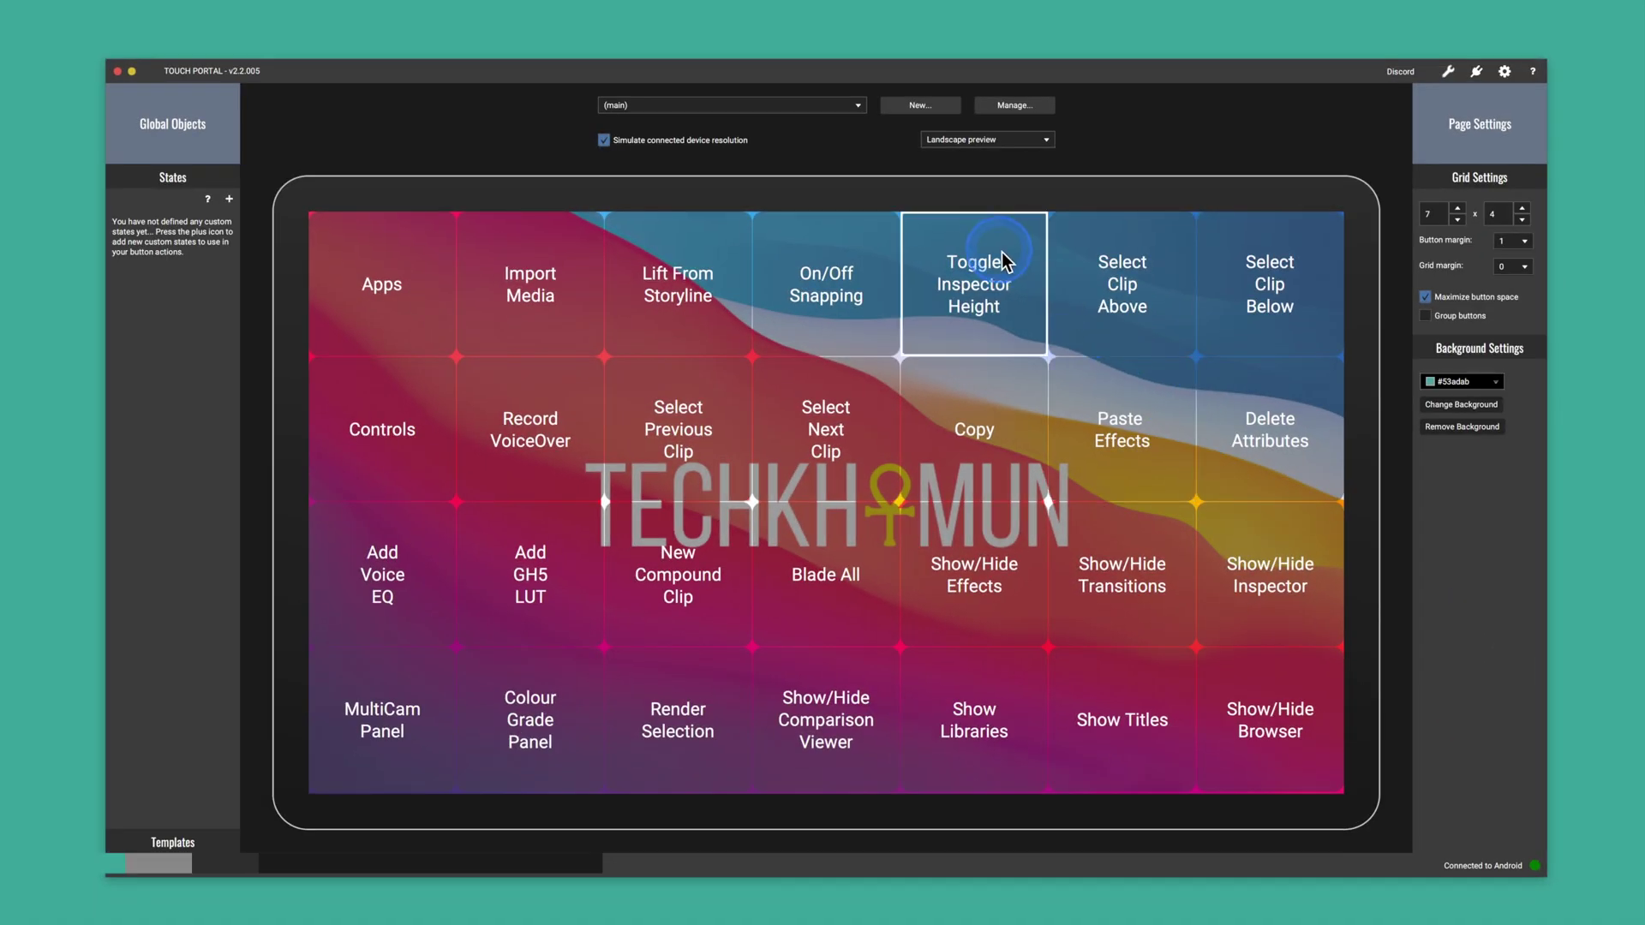
- Create a new page named Page
left_click(931, 116)
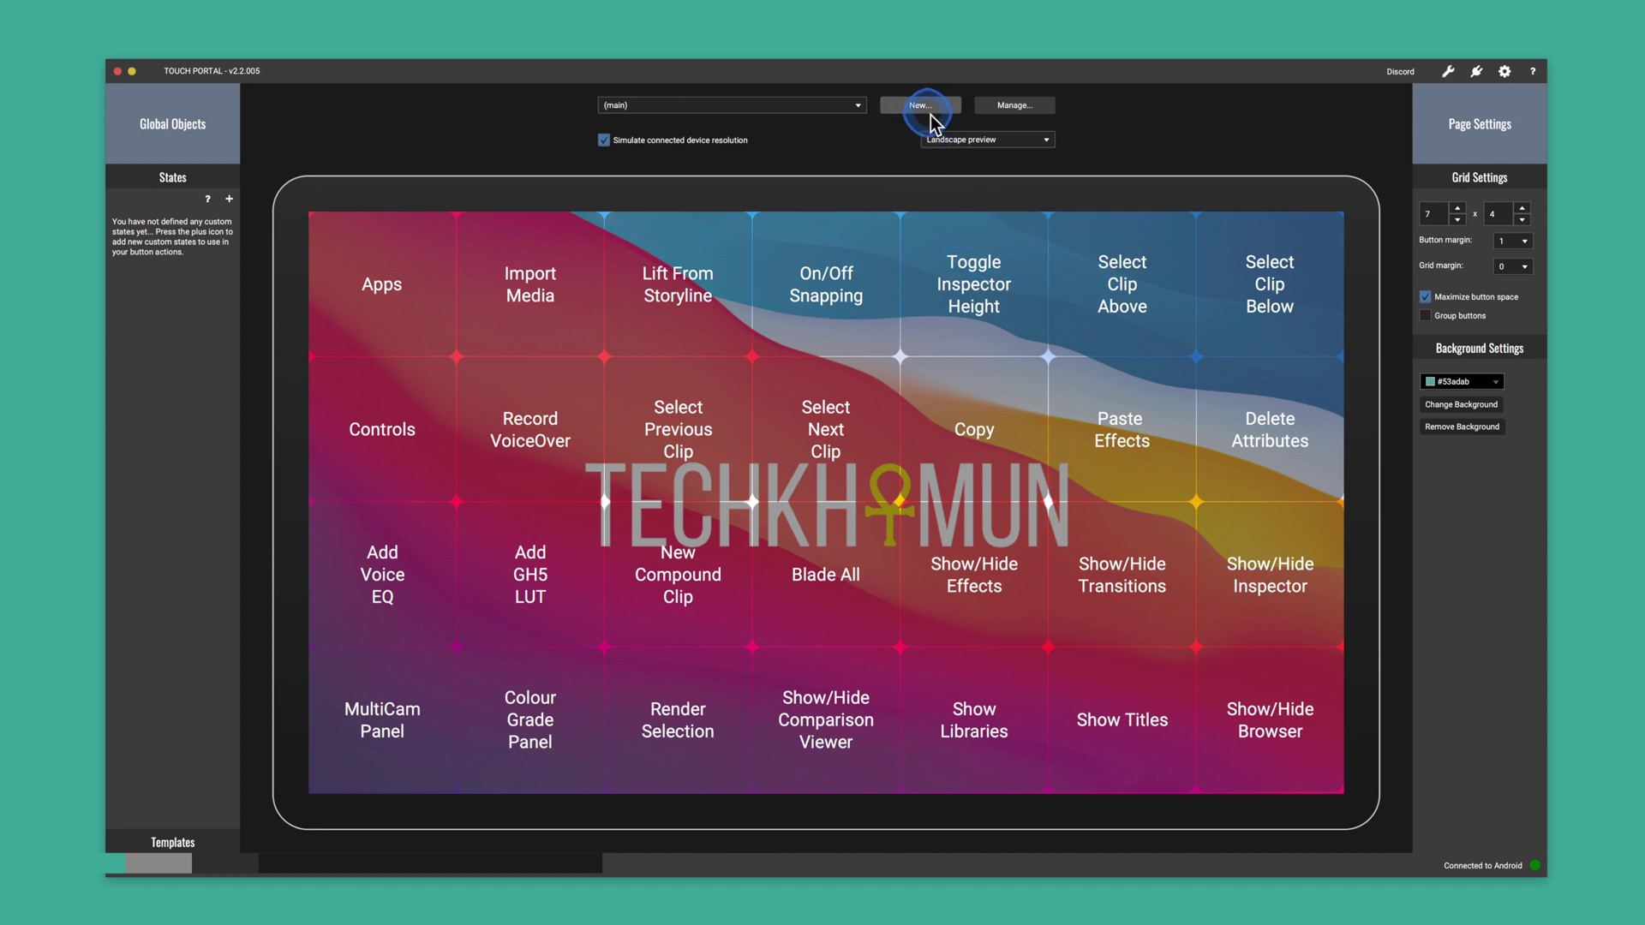
left_click(862, 313)
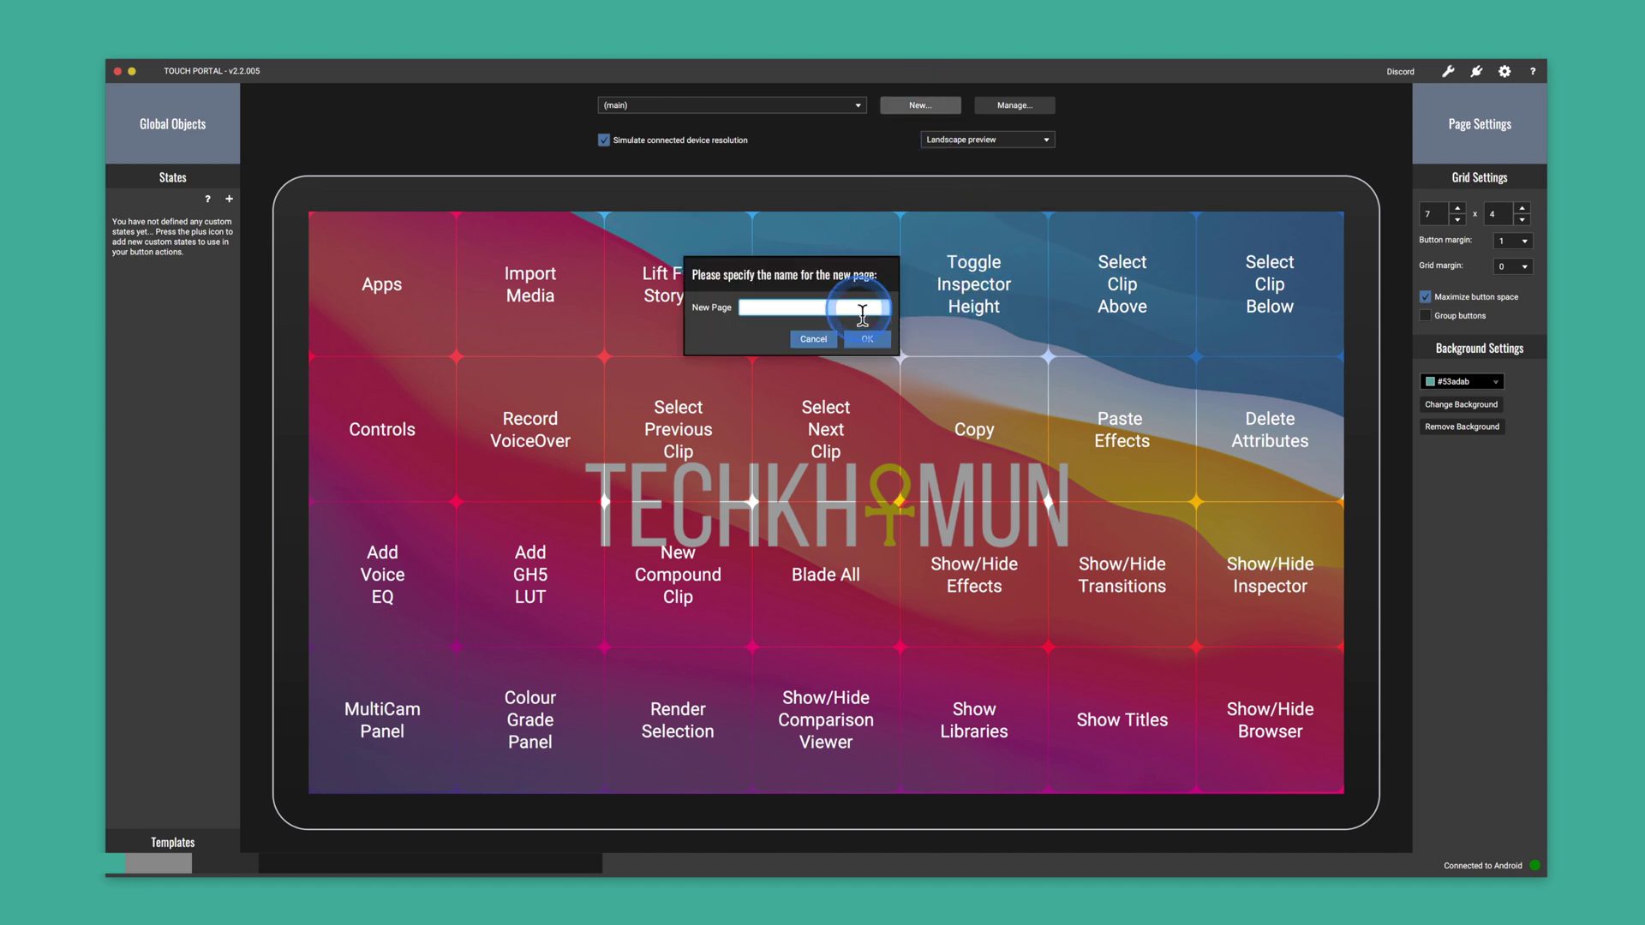
key("Return")
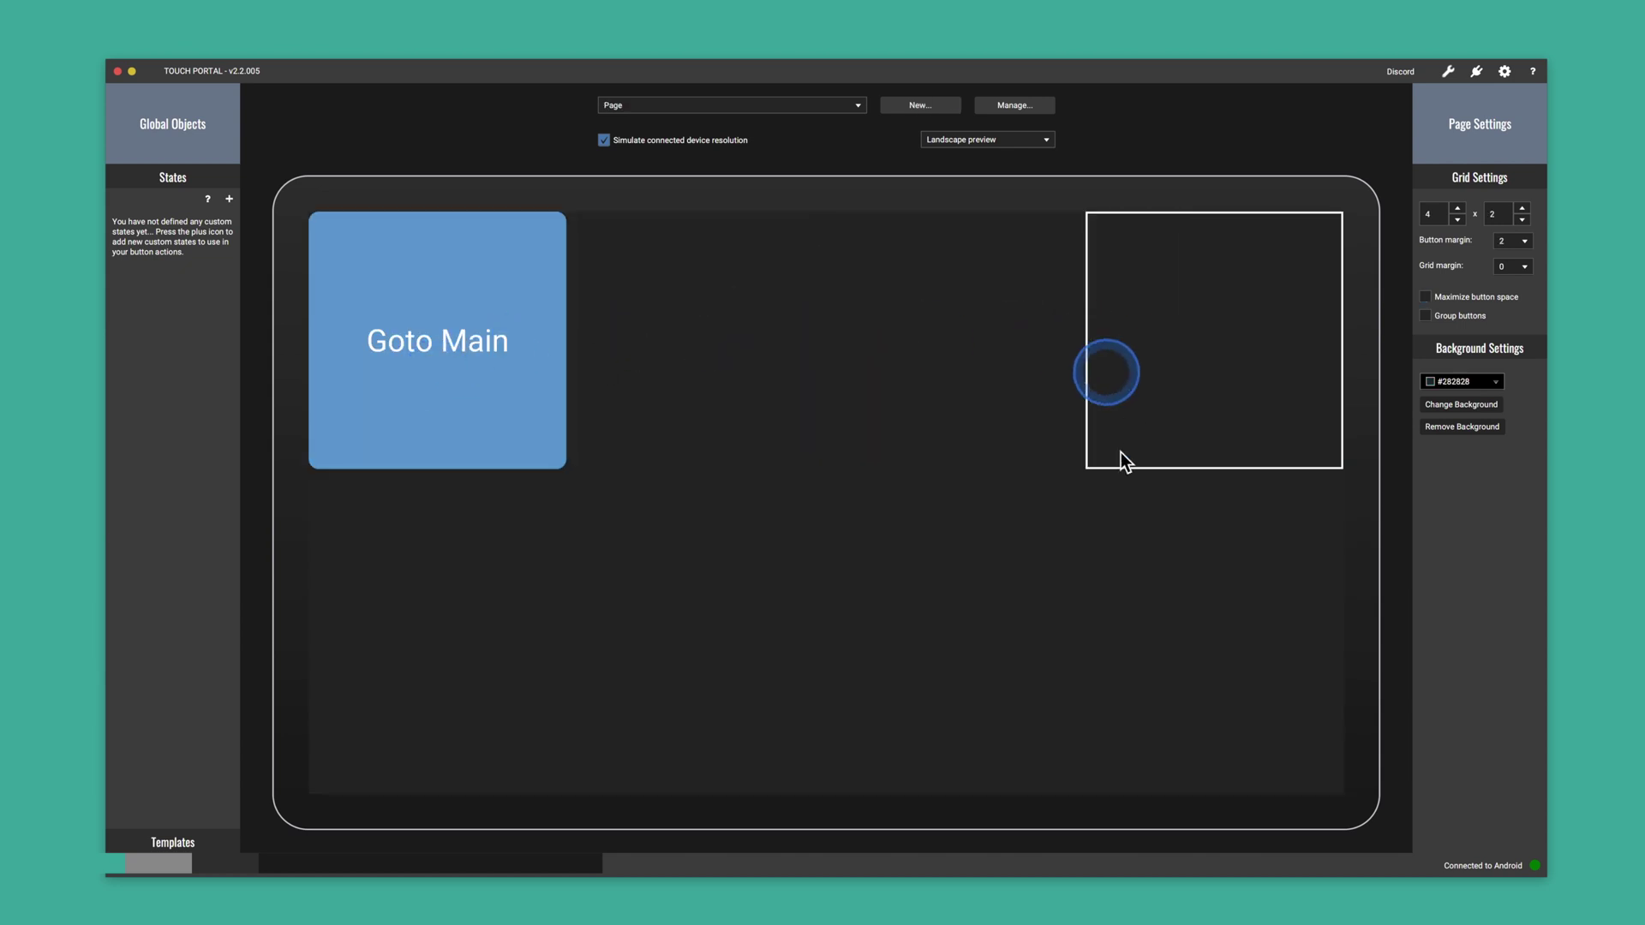
- Set the new page's grid to 7 columns by 4 rows
left_click(1458, 208)
left_click(1460, 208)
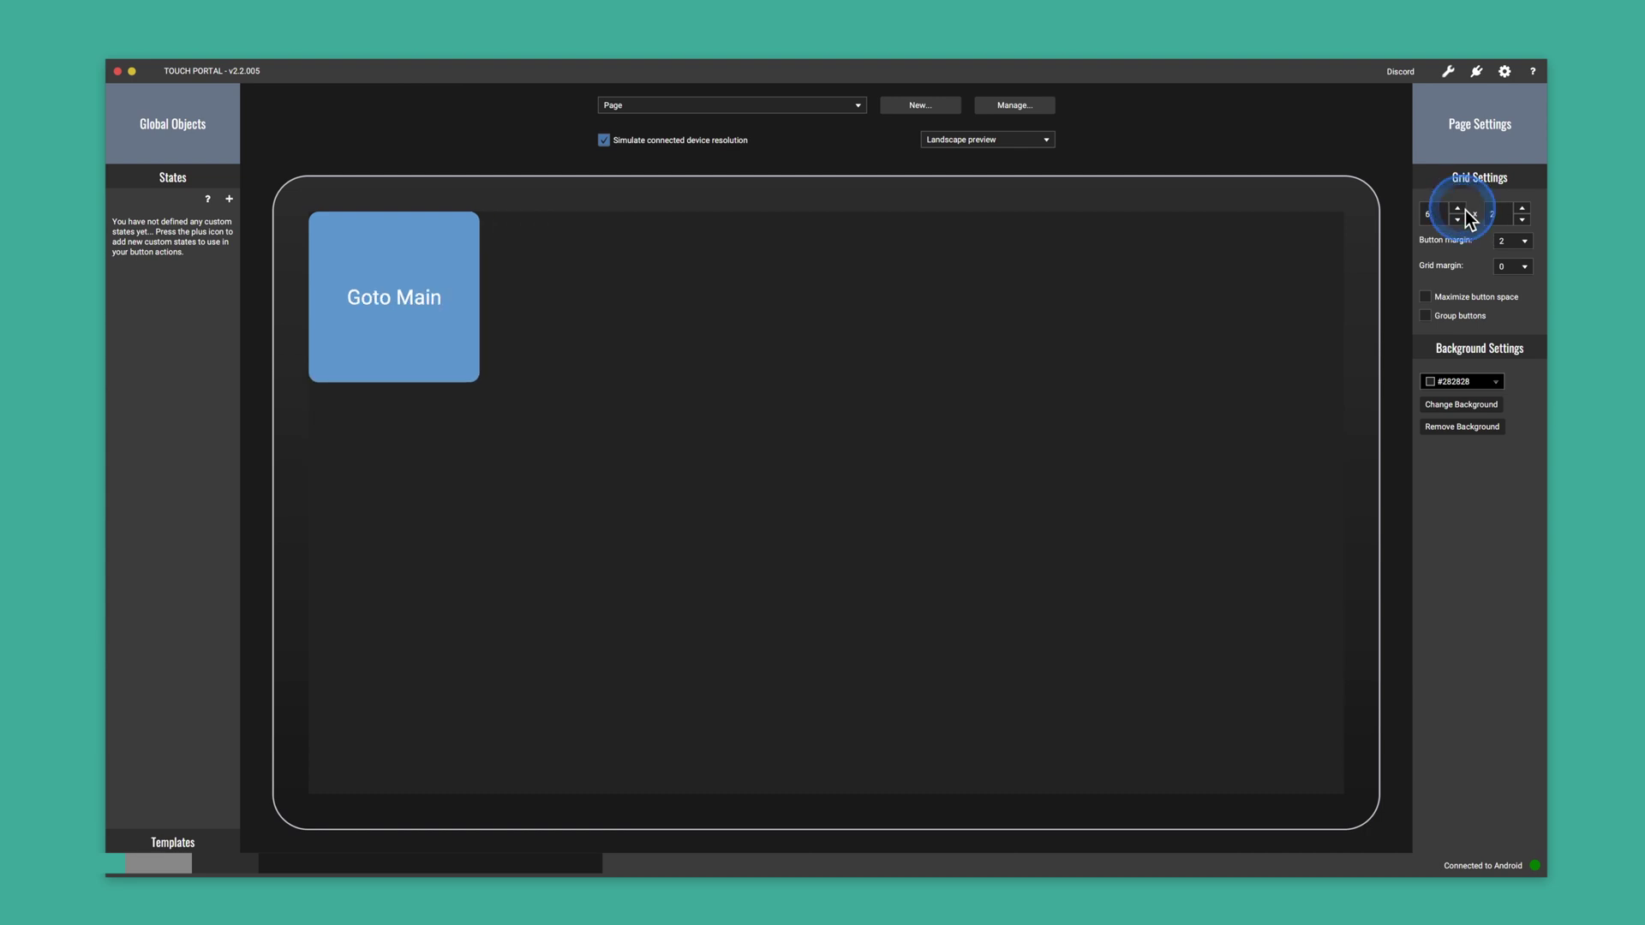
left_click(1459, 208)
left_click(1522, 210)
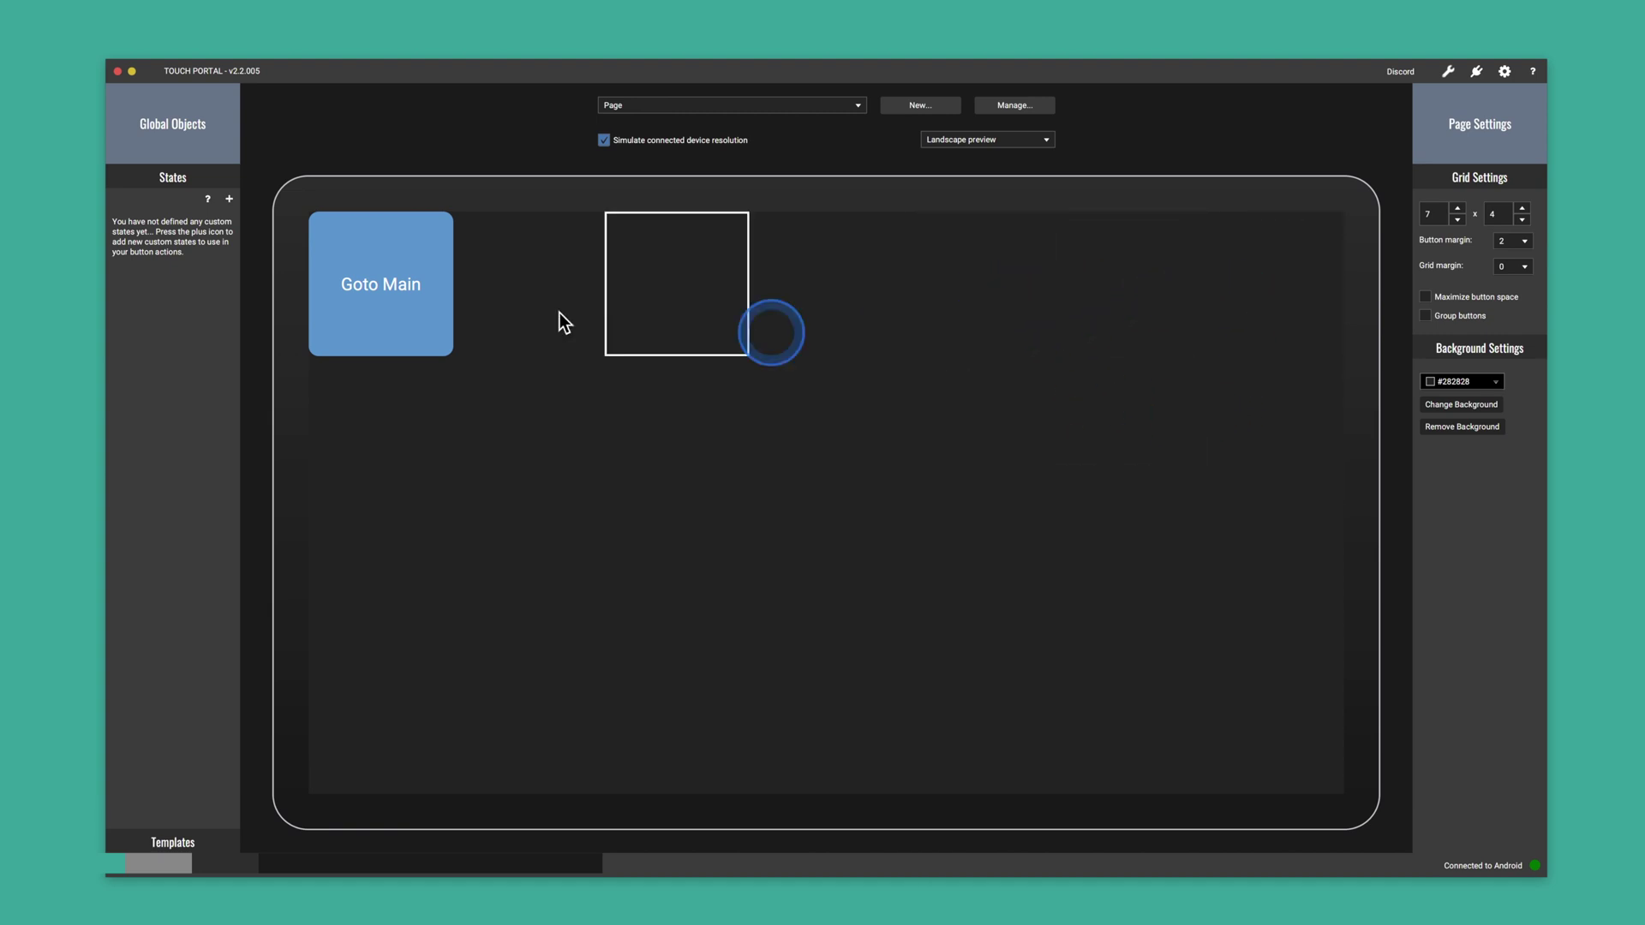
left_click(511, 298)
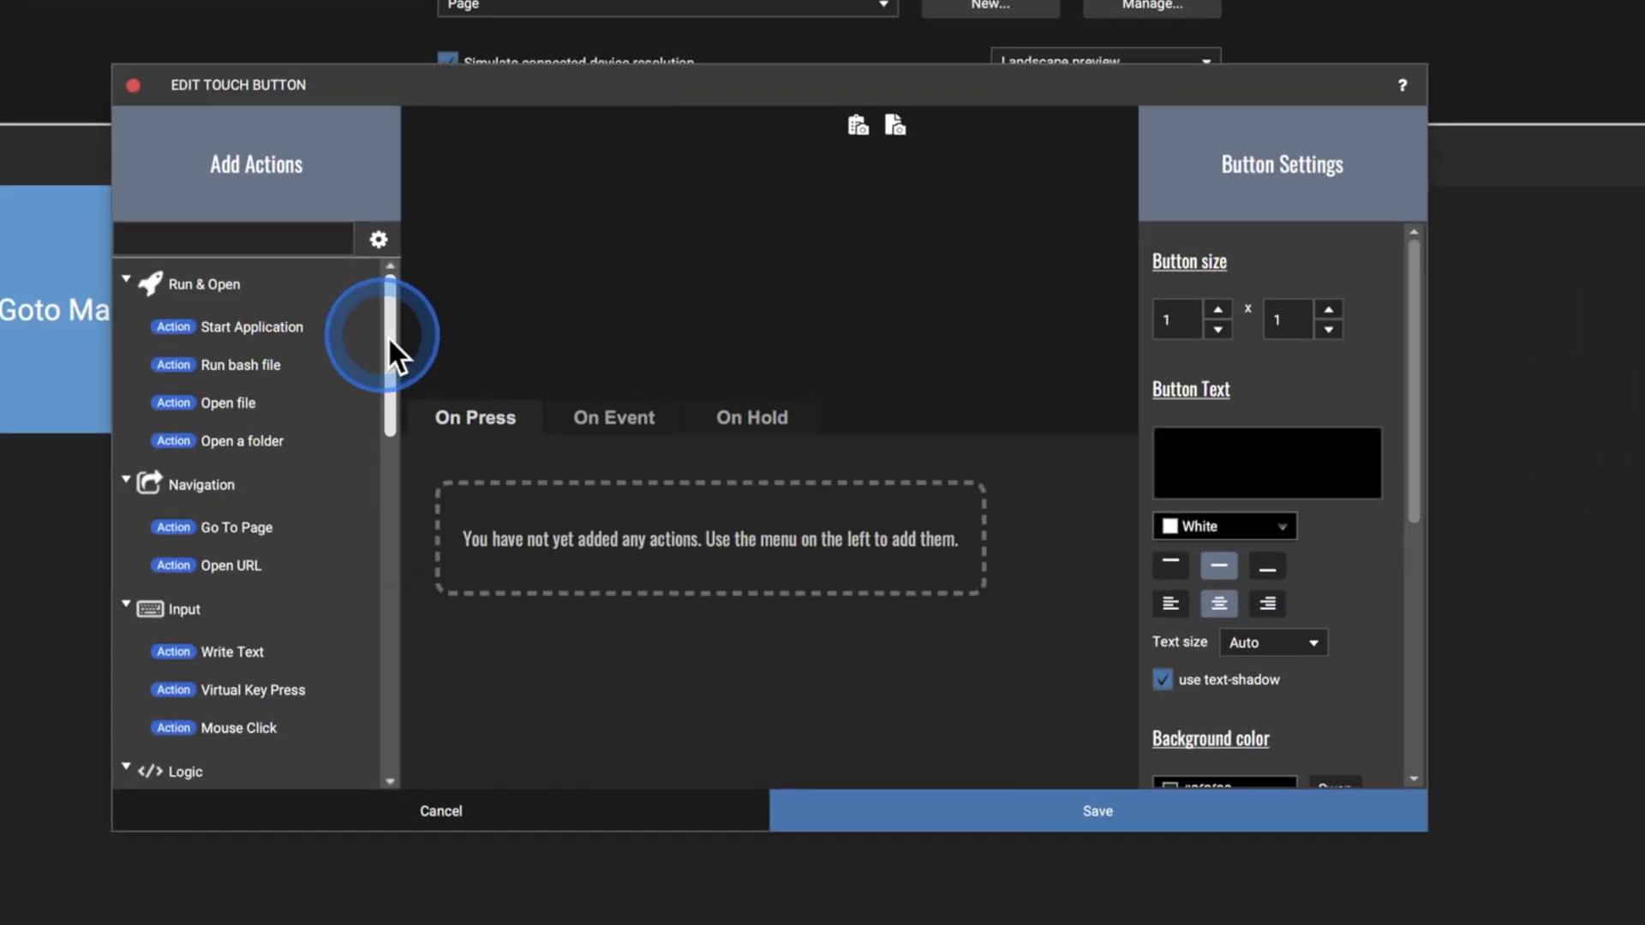
- Scroll the Add Actions list to the Input category and choose Virtual Key Press
left_click_drag(388, 337, 388, 346)
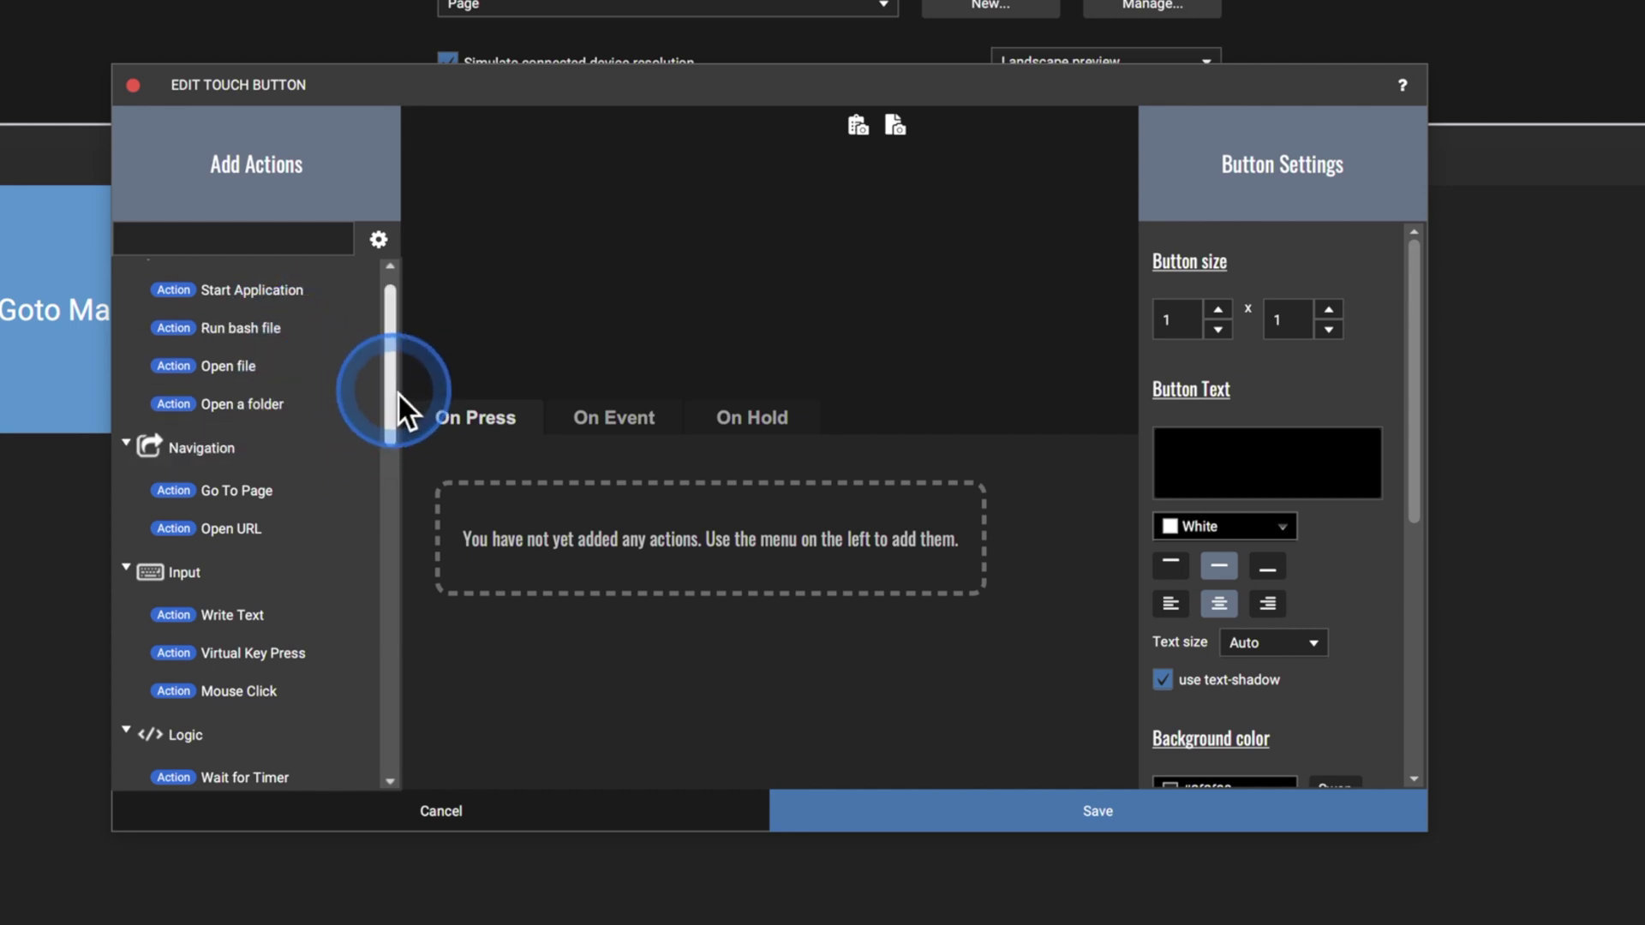
mouse_move(391, 395)
left_mouse_down()
mouse_move(395, 414)
mouse_move(368, 414)
left_mouse_up()
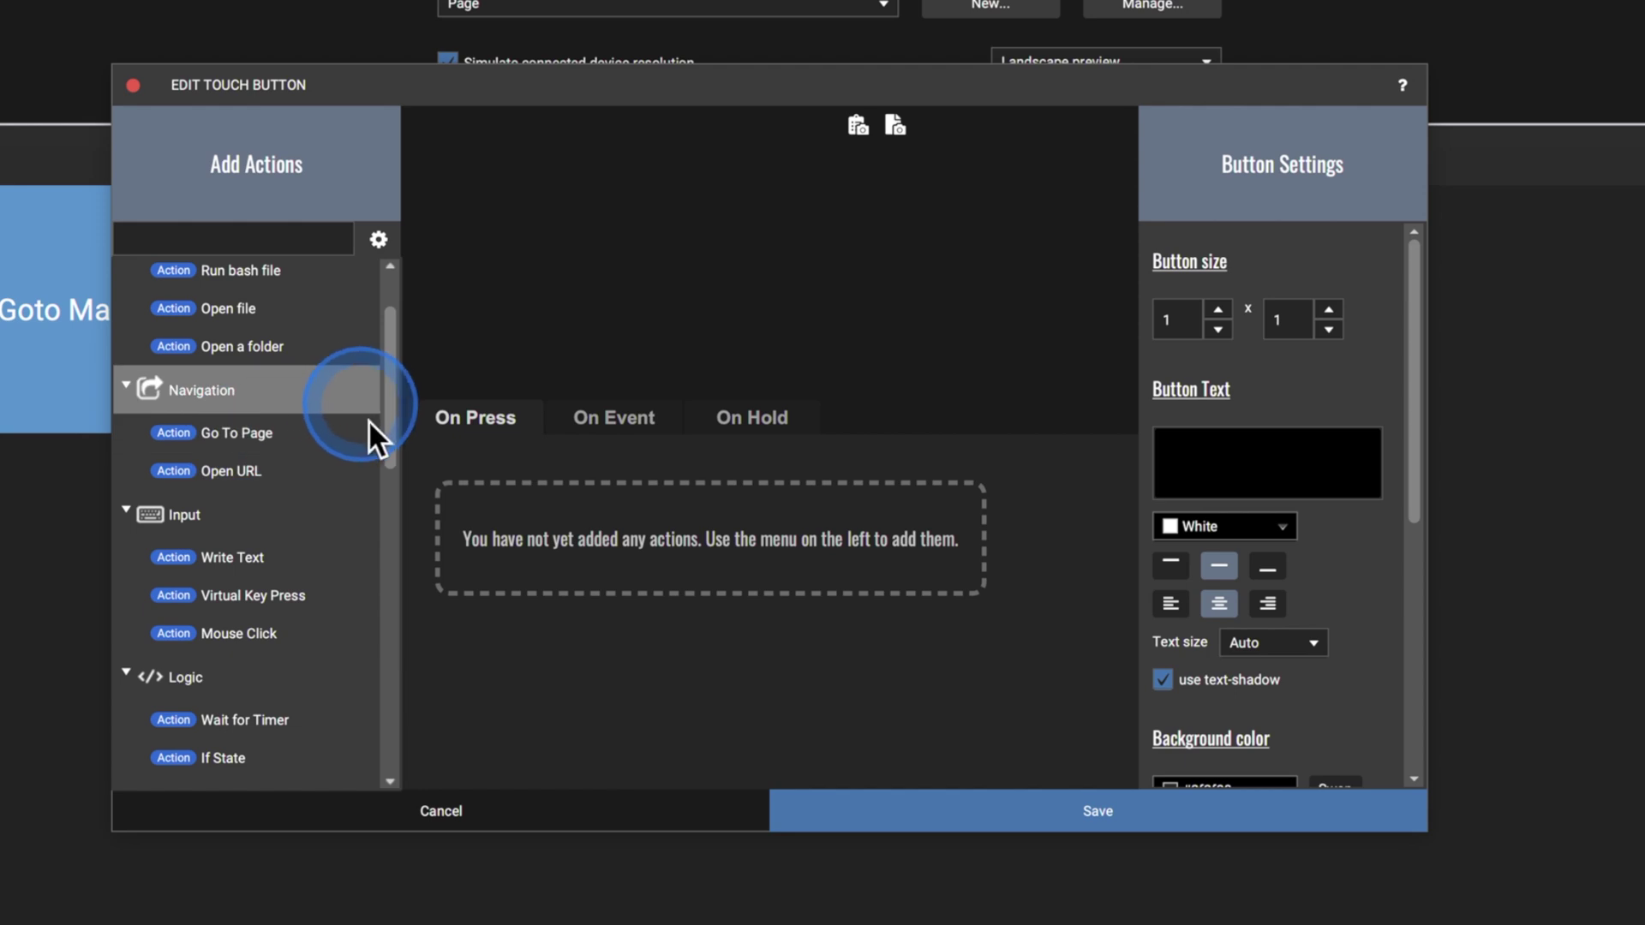
left_click_drag(386, 408, 389, 415)
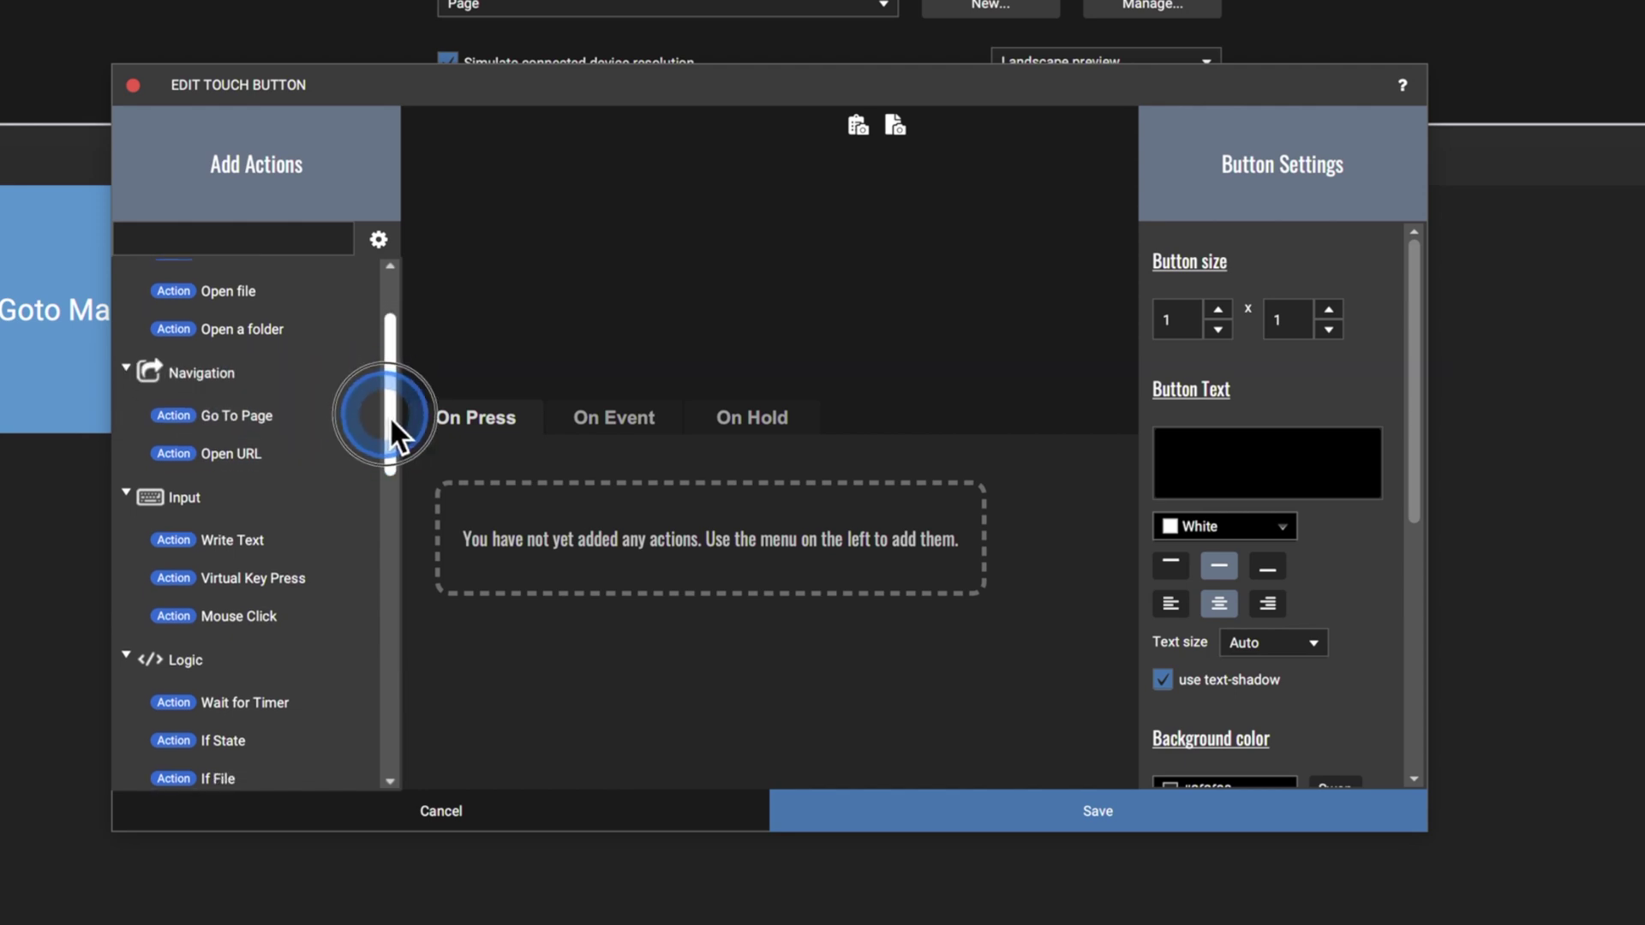
left_click_drag(389, 415, 390, 456)
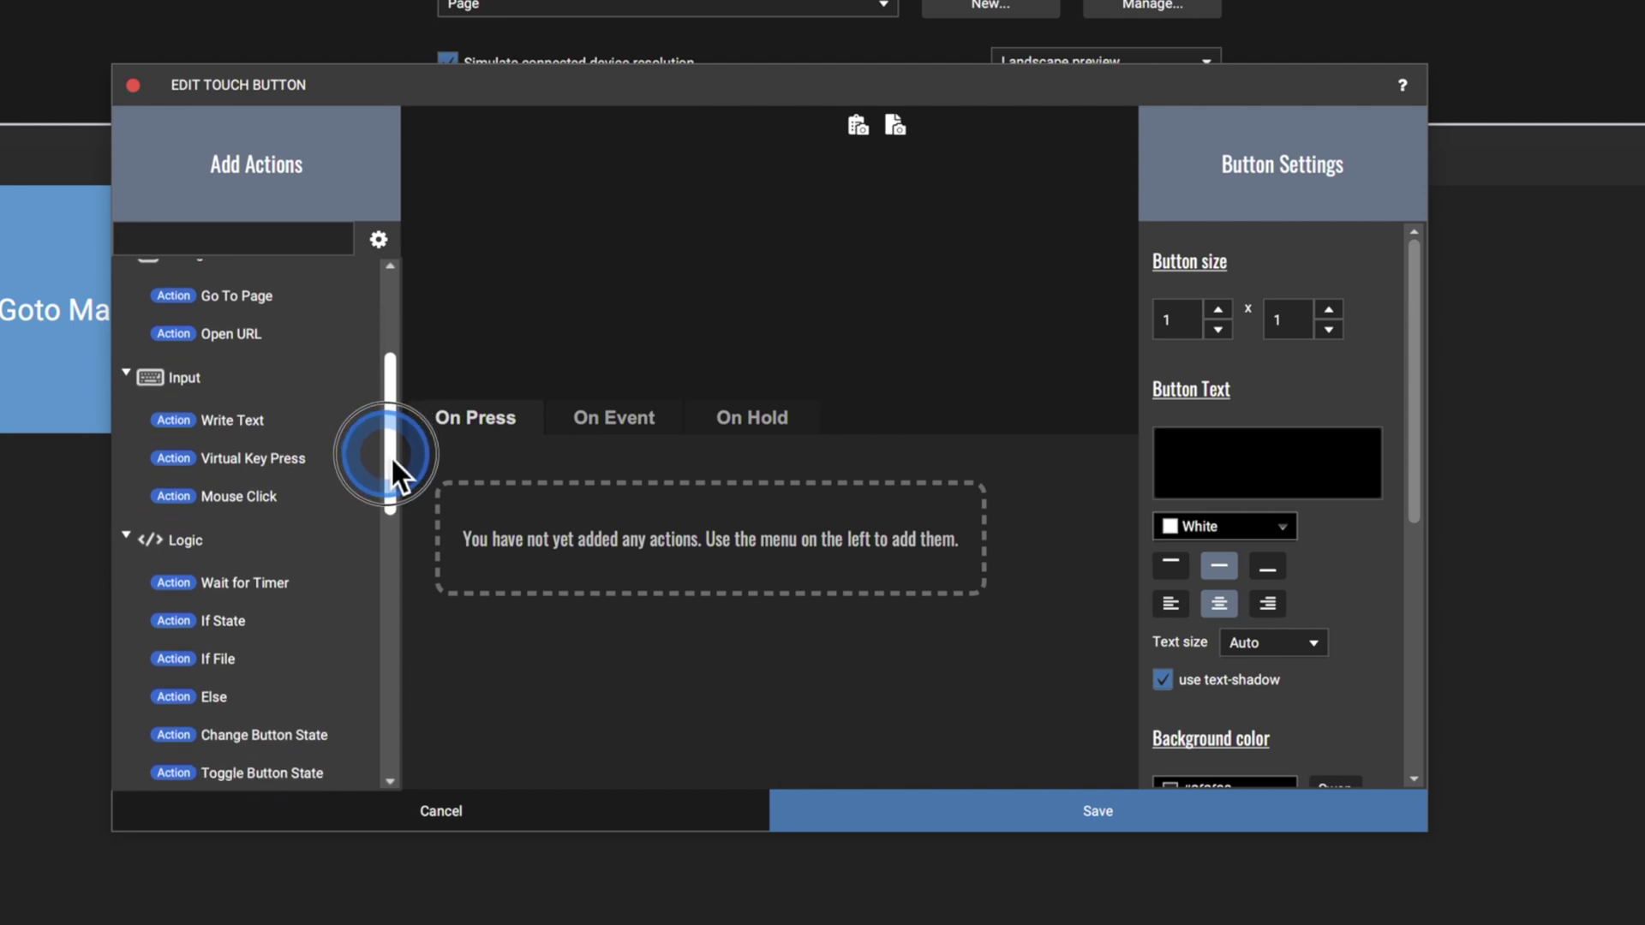
mouse_move(268, 408)
left_mouse_down()
mouse_move(219, 416)
mouse_move(219, 399)
mouse_move(249, 393)
mouse_move(272, 425)
mouse_move(322, 413)
mouse_move(269, 428)
left_mouse_up()
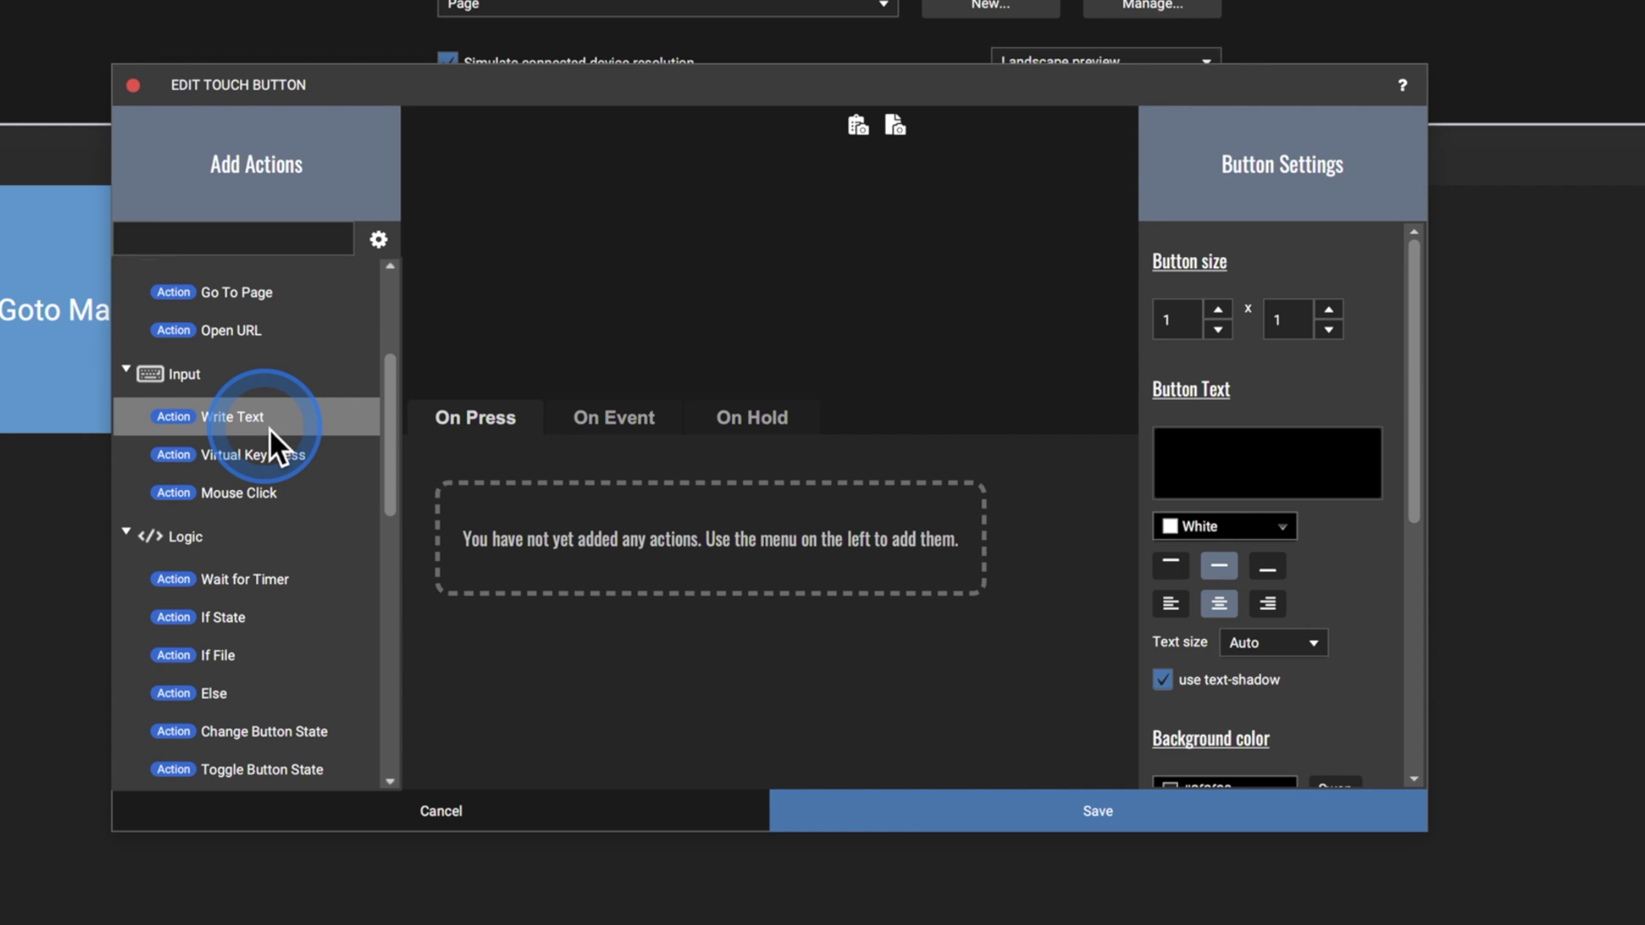
left_click_drag(269, 428, 307, 463)
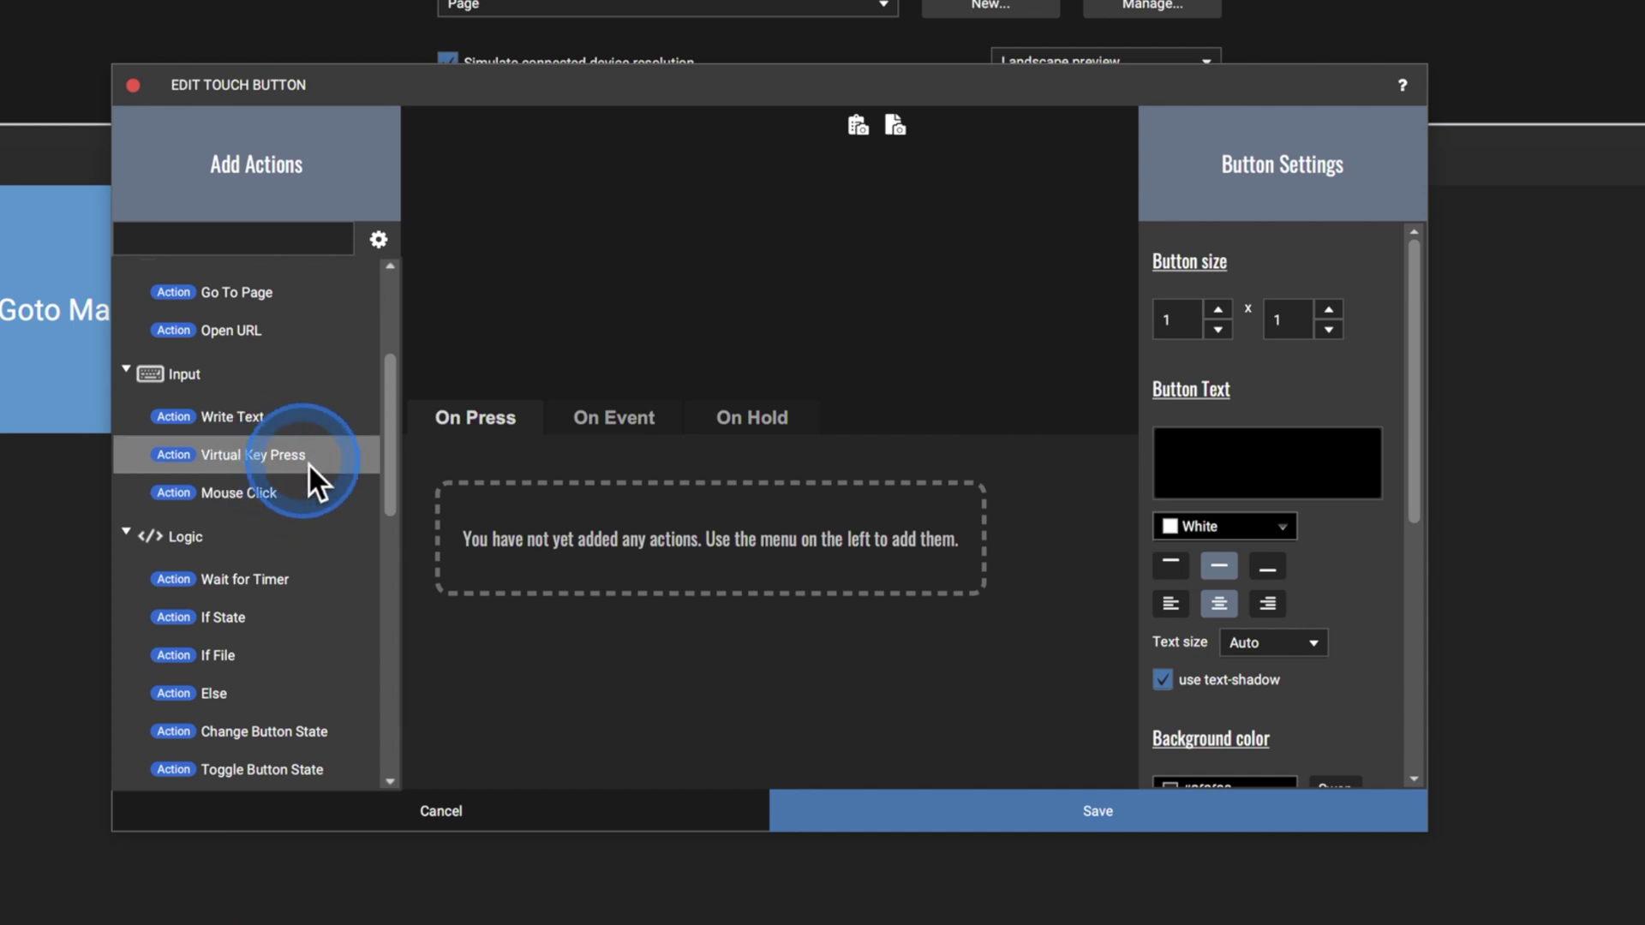
left_click(307, 463)
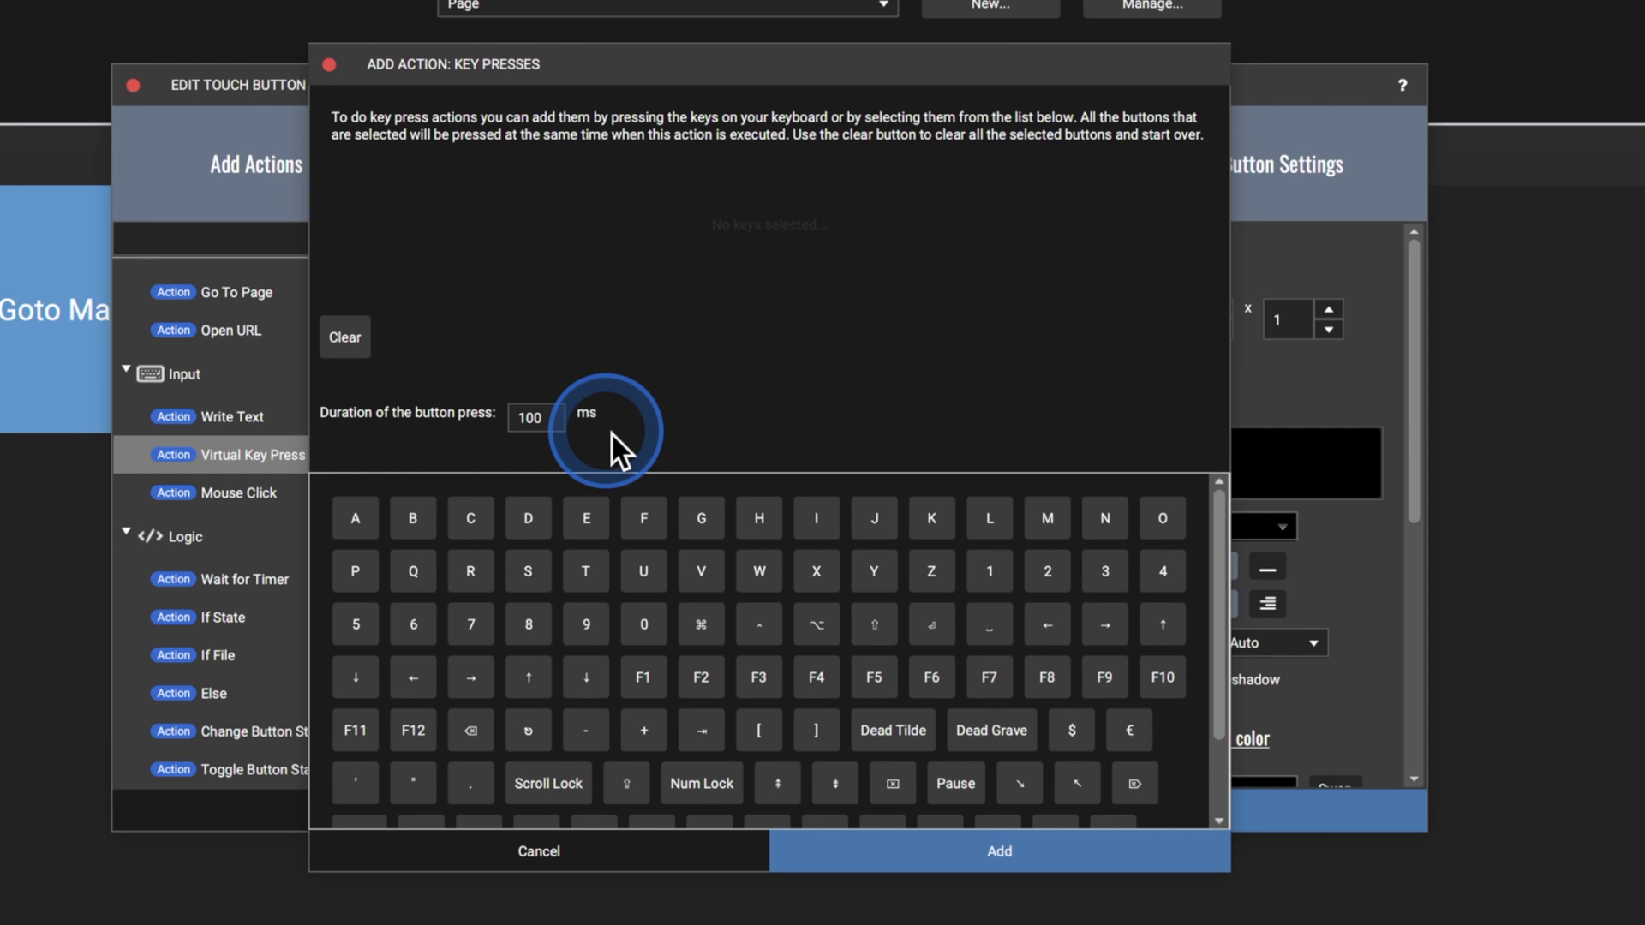
- Add an On Press key press action that sends Cmd + I
key("super+i")
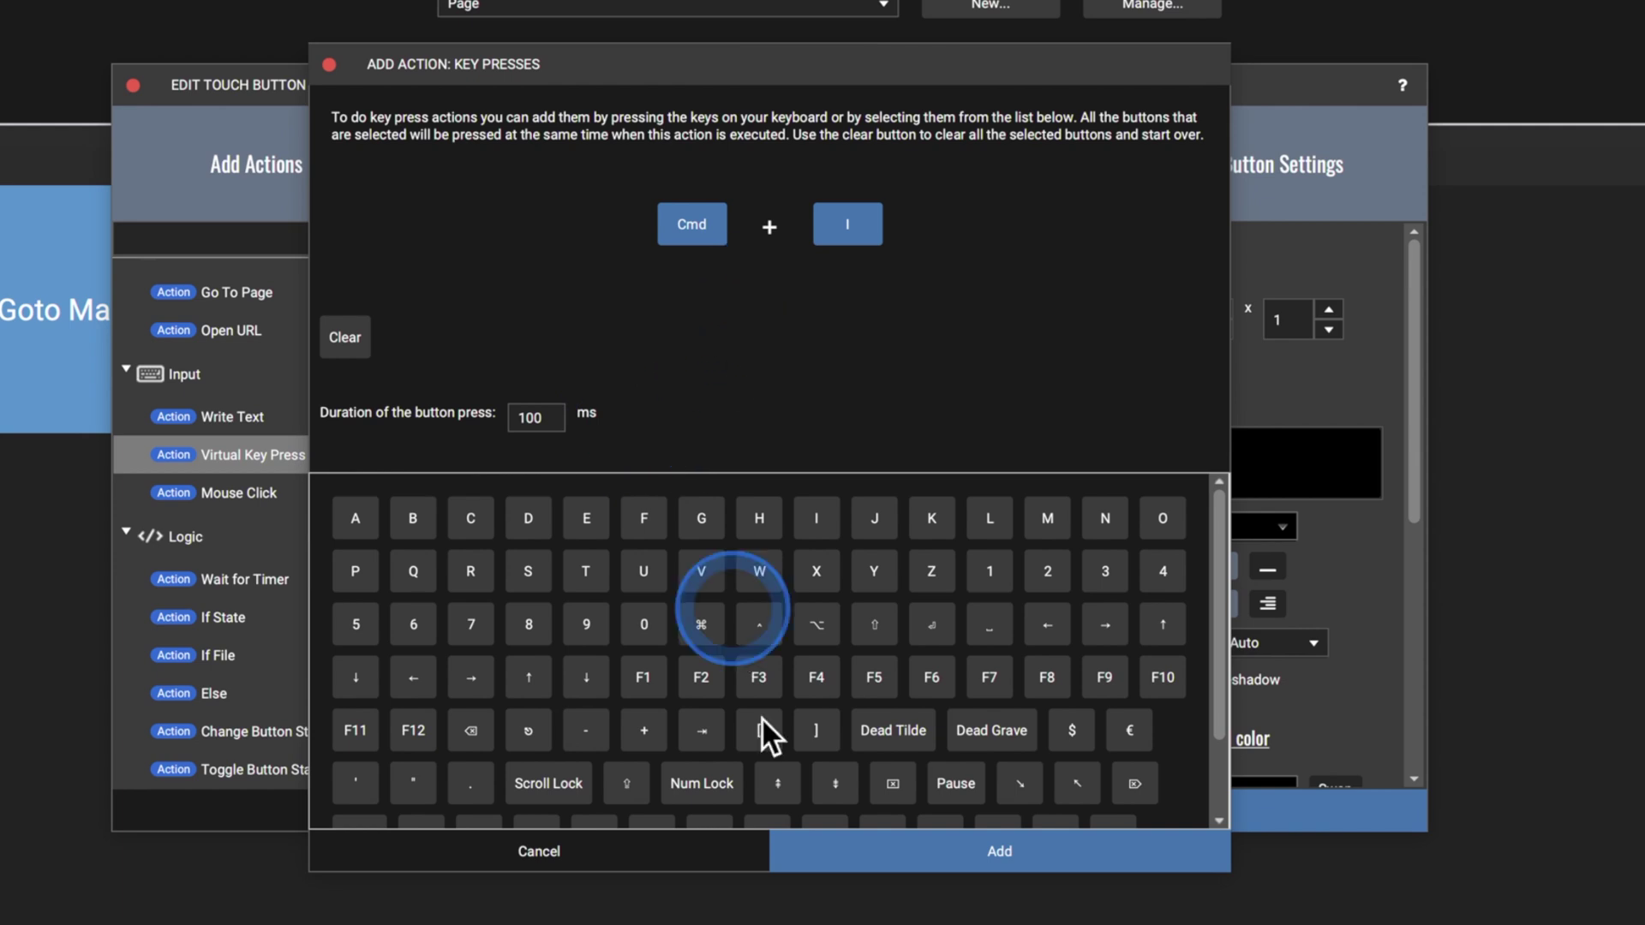
left_click(929, 836)
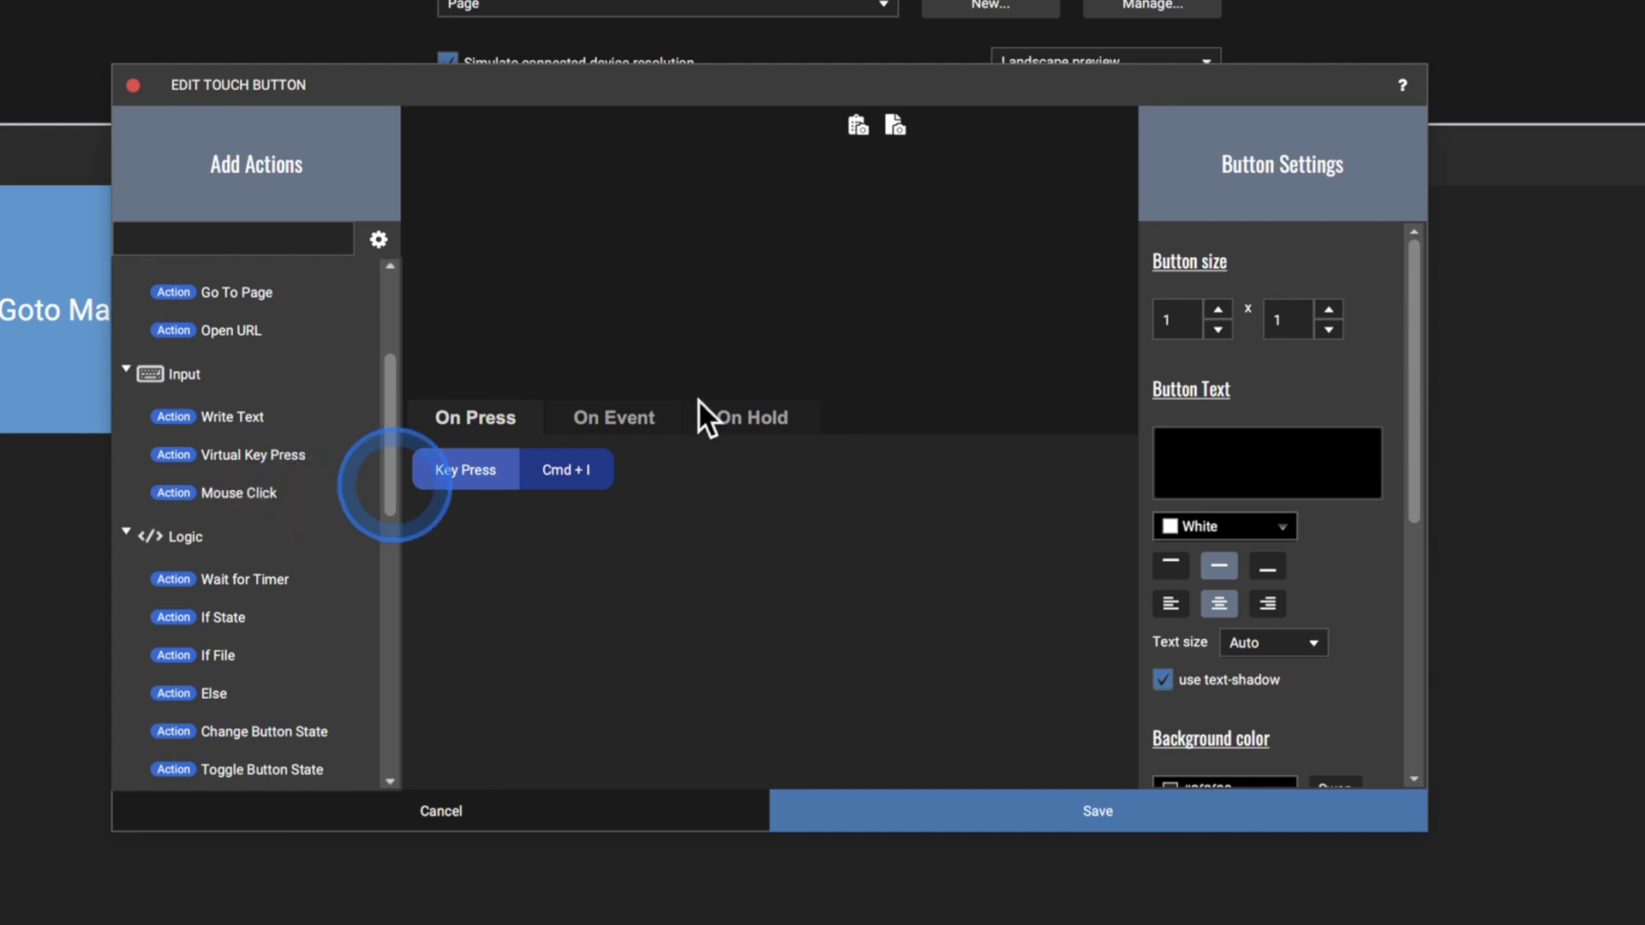
- Add a 100 ms Left Button Click at screen position 2559, 238 under On Press
double_click(316, 512)
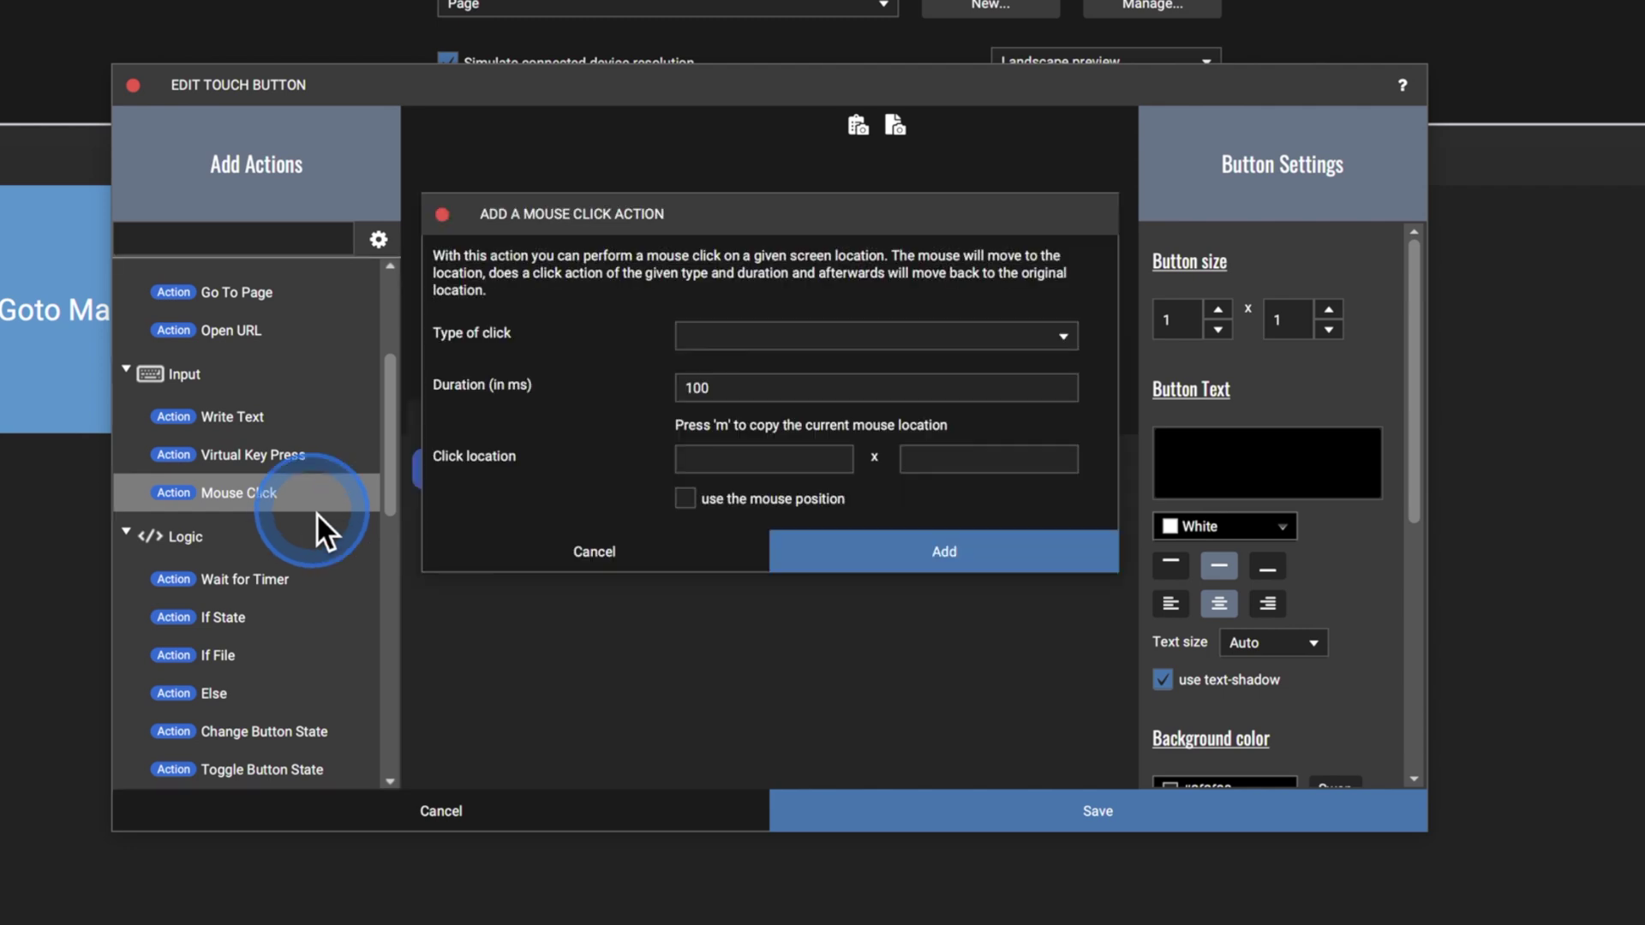
left_click(722, 341)
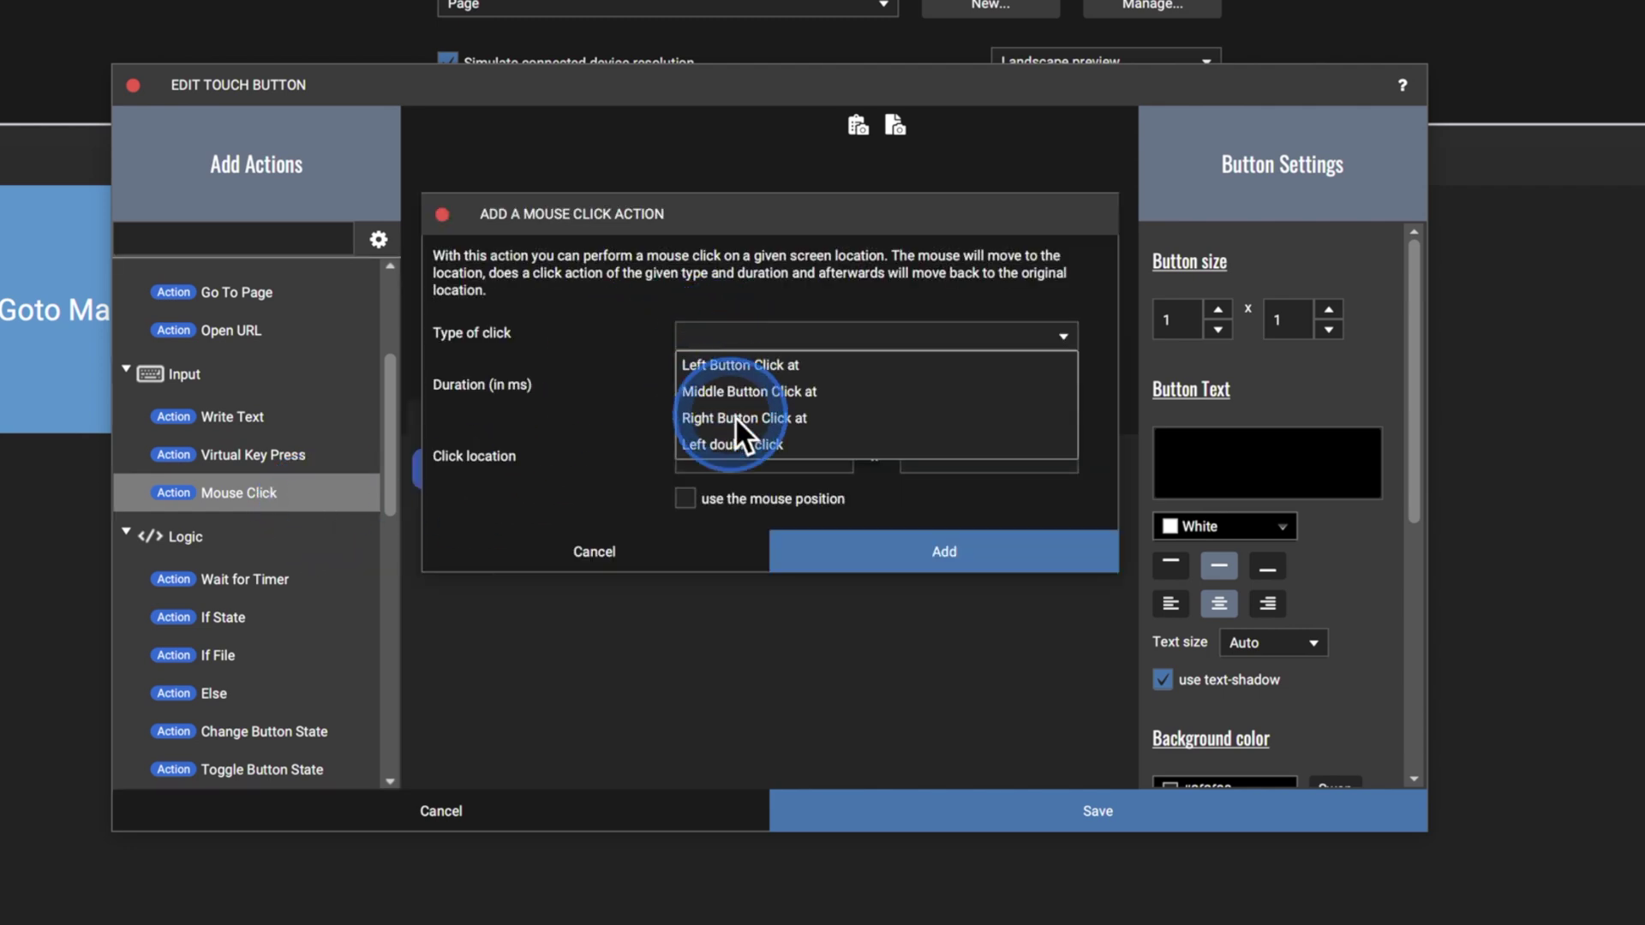
left_click(749, 358)
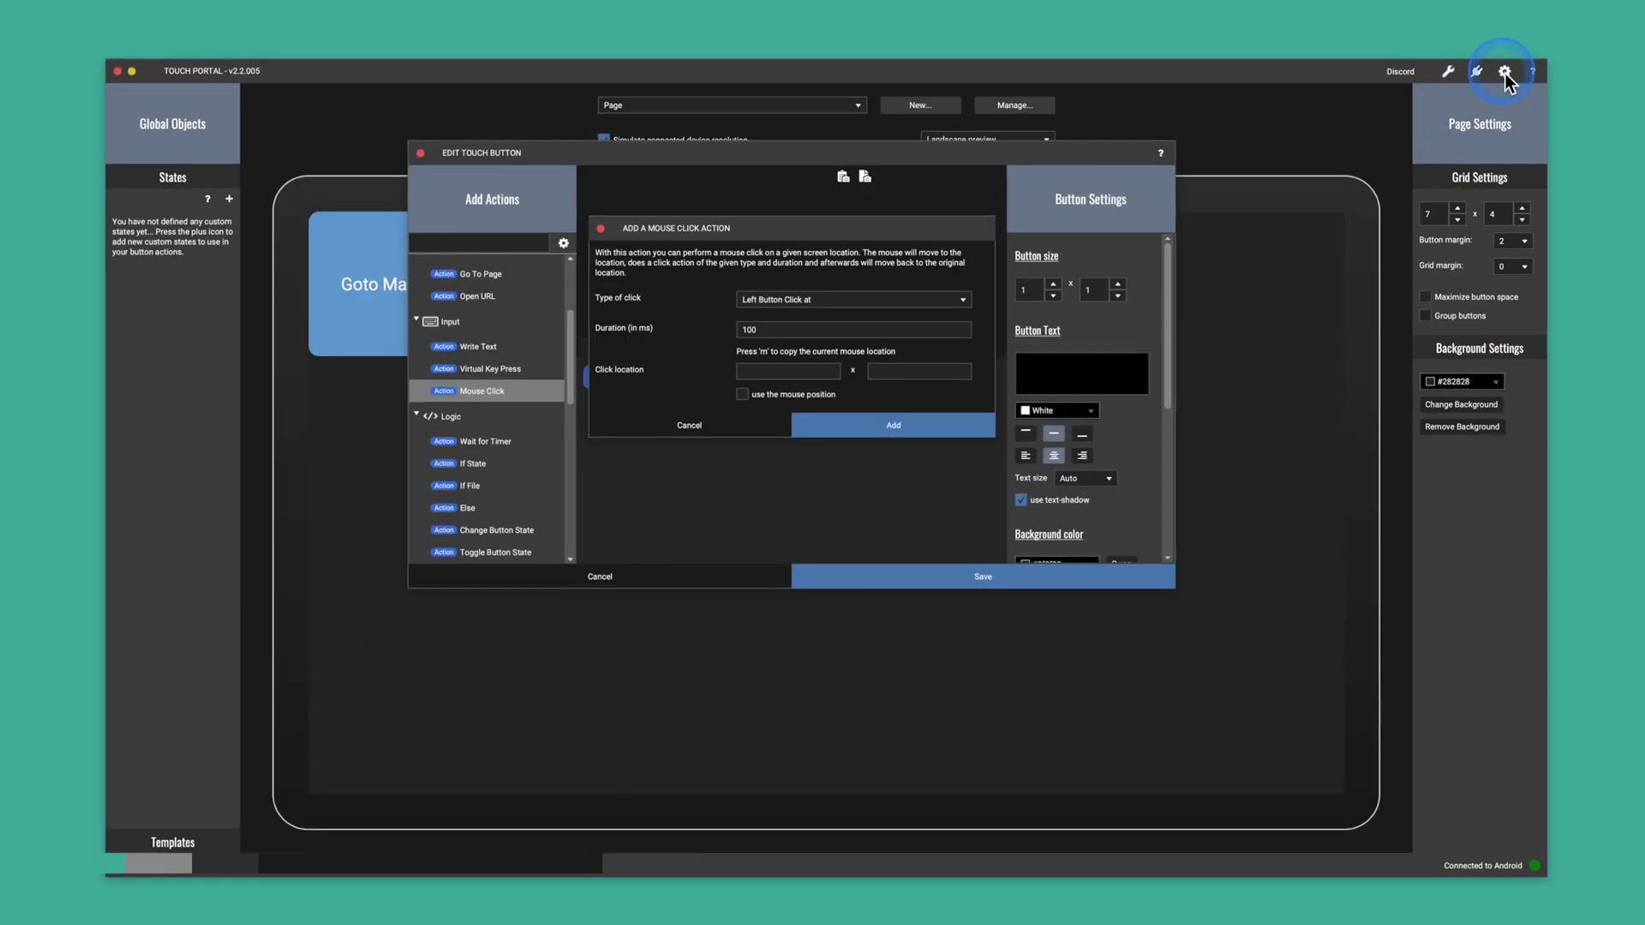
key("m")
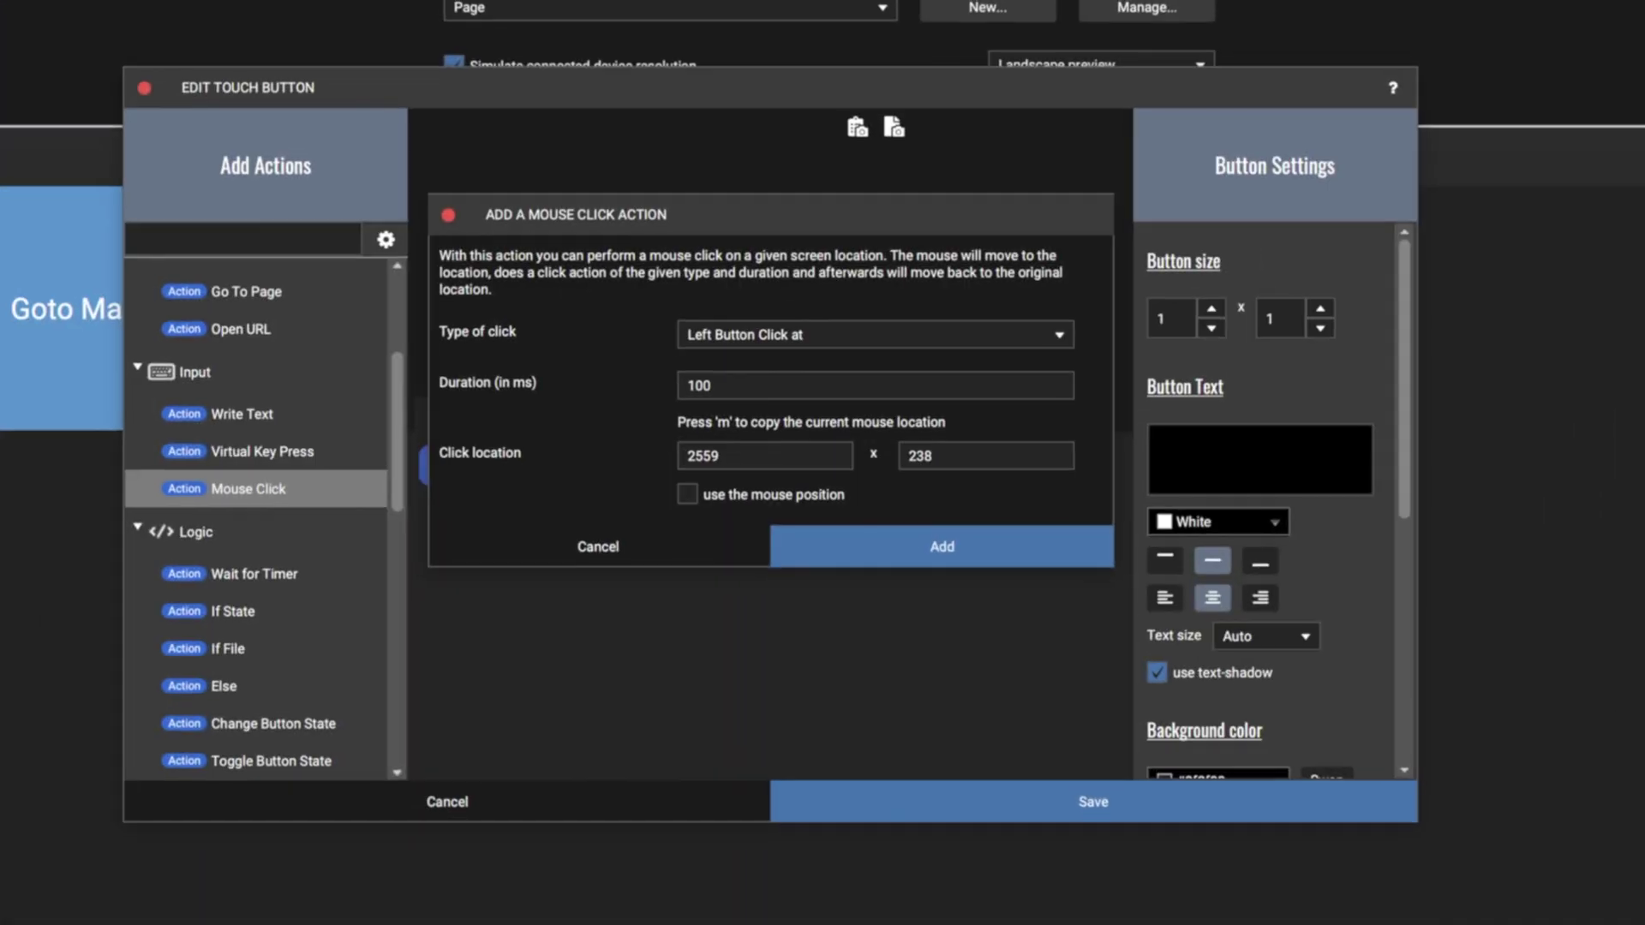
left_click(1044, 549)
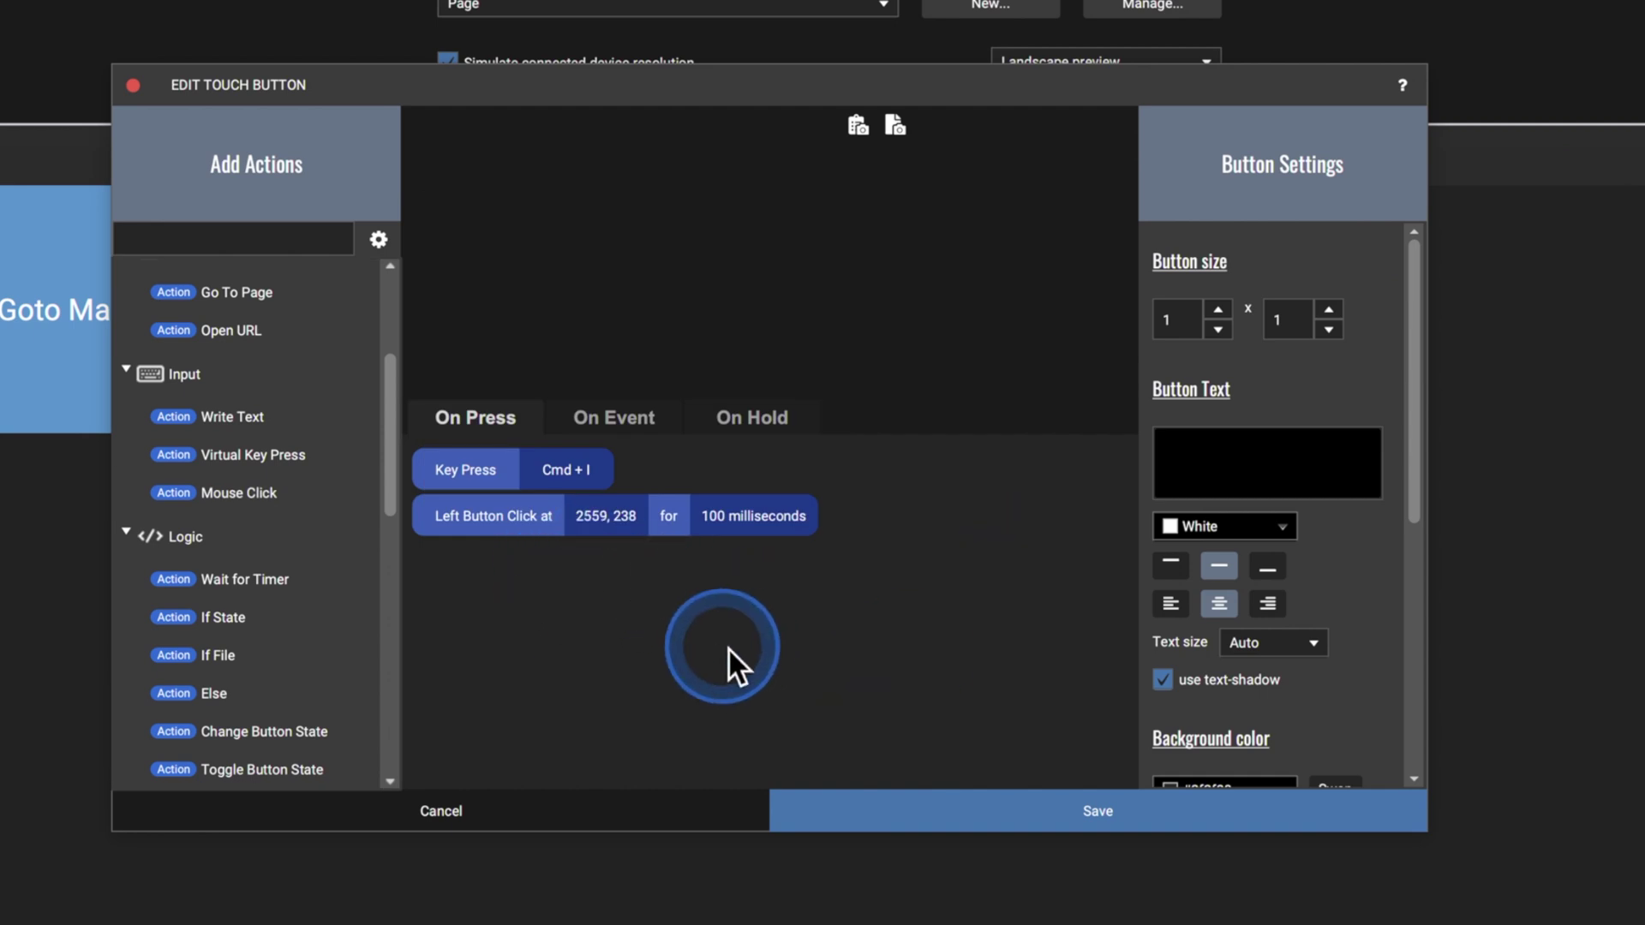
- Scroll down the Add Actions list and expand the OBS category
scroll(284, 580, "up", 1)
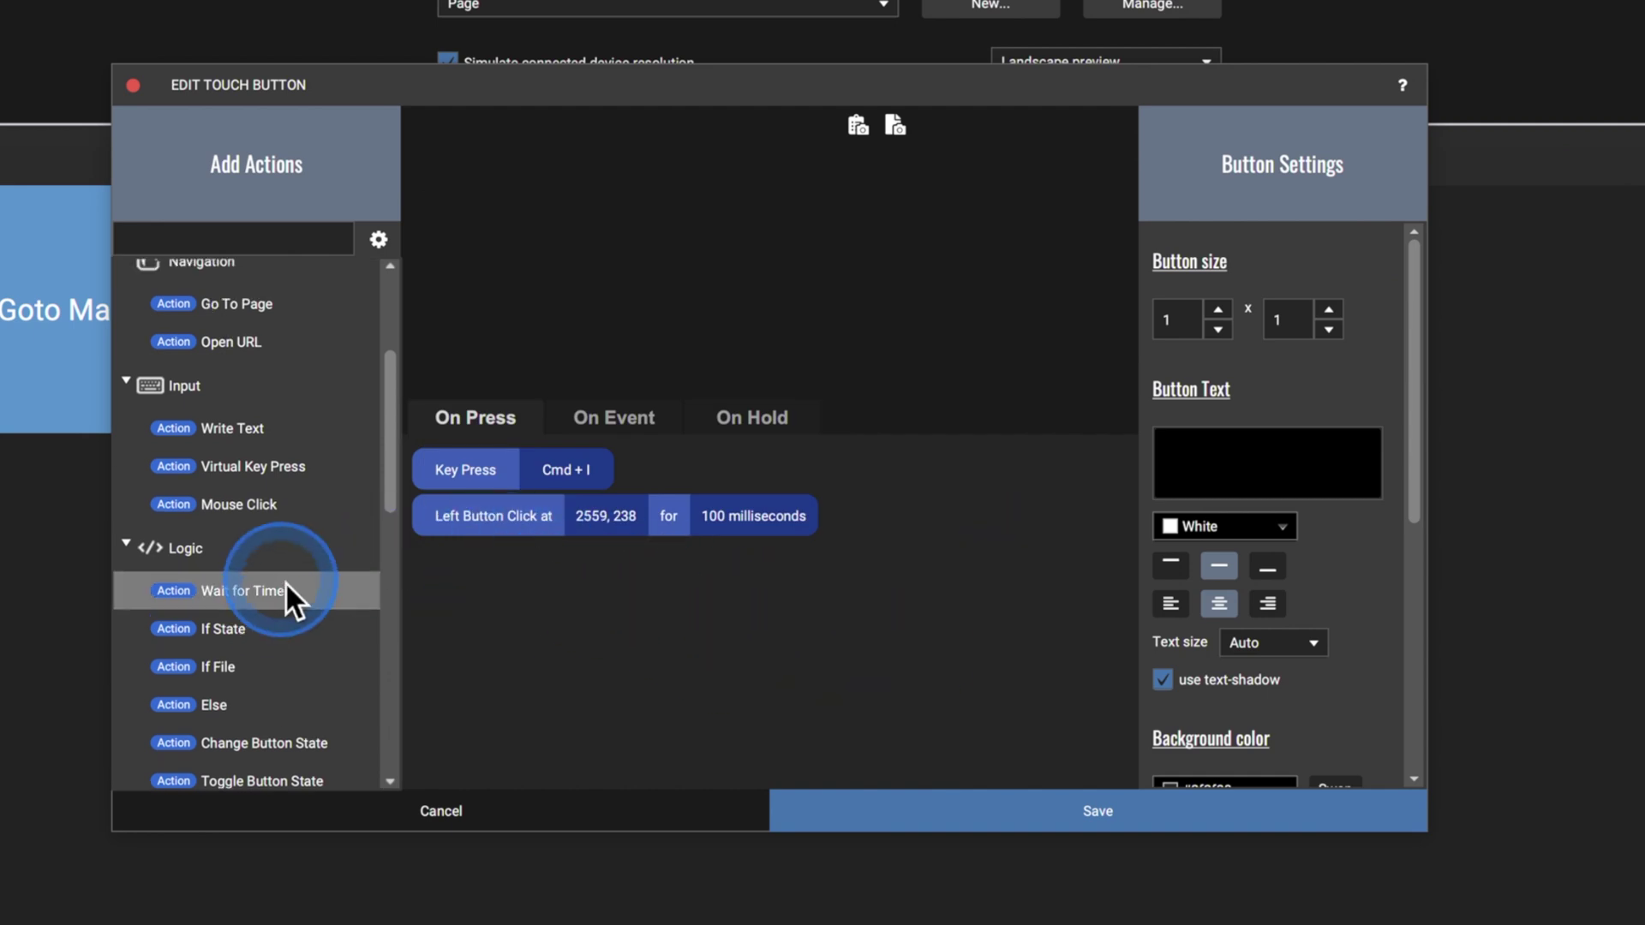
left_click_drag(394, 483, 381, 749)
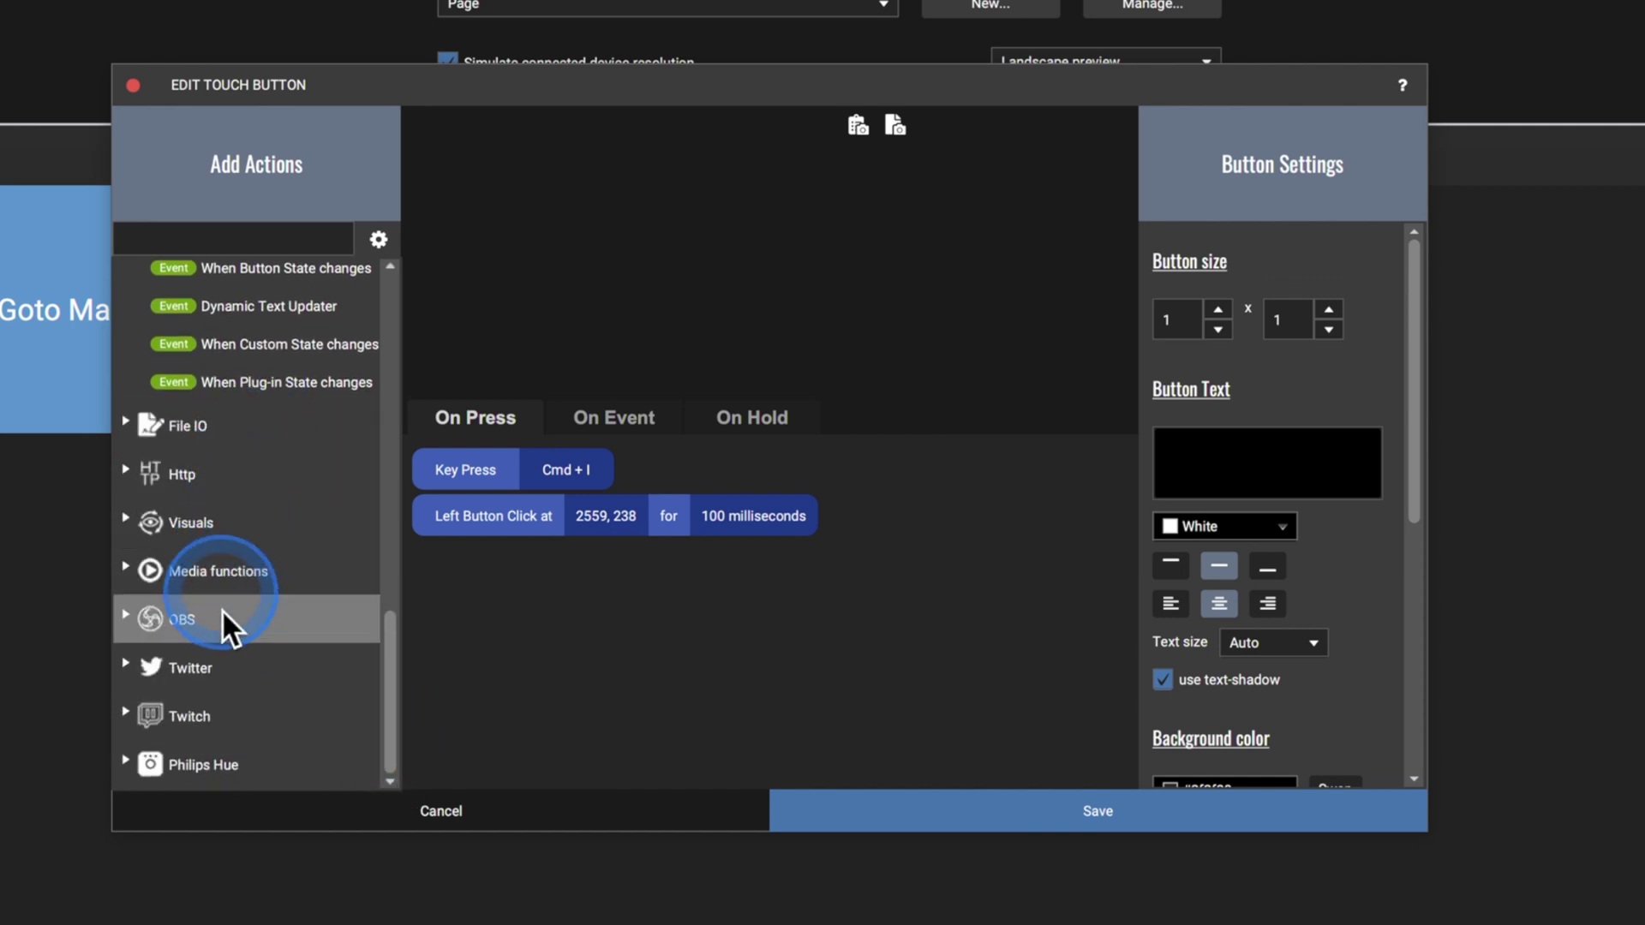
left_click(137, 632)
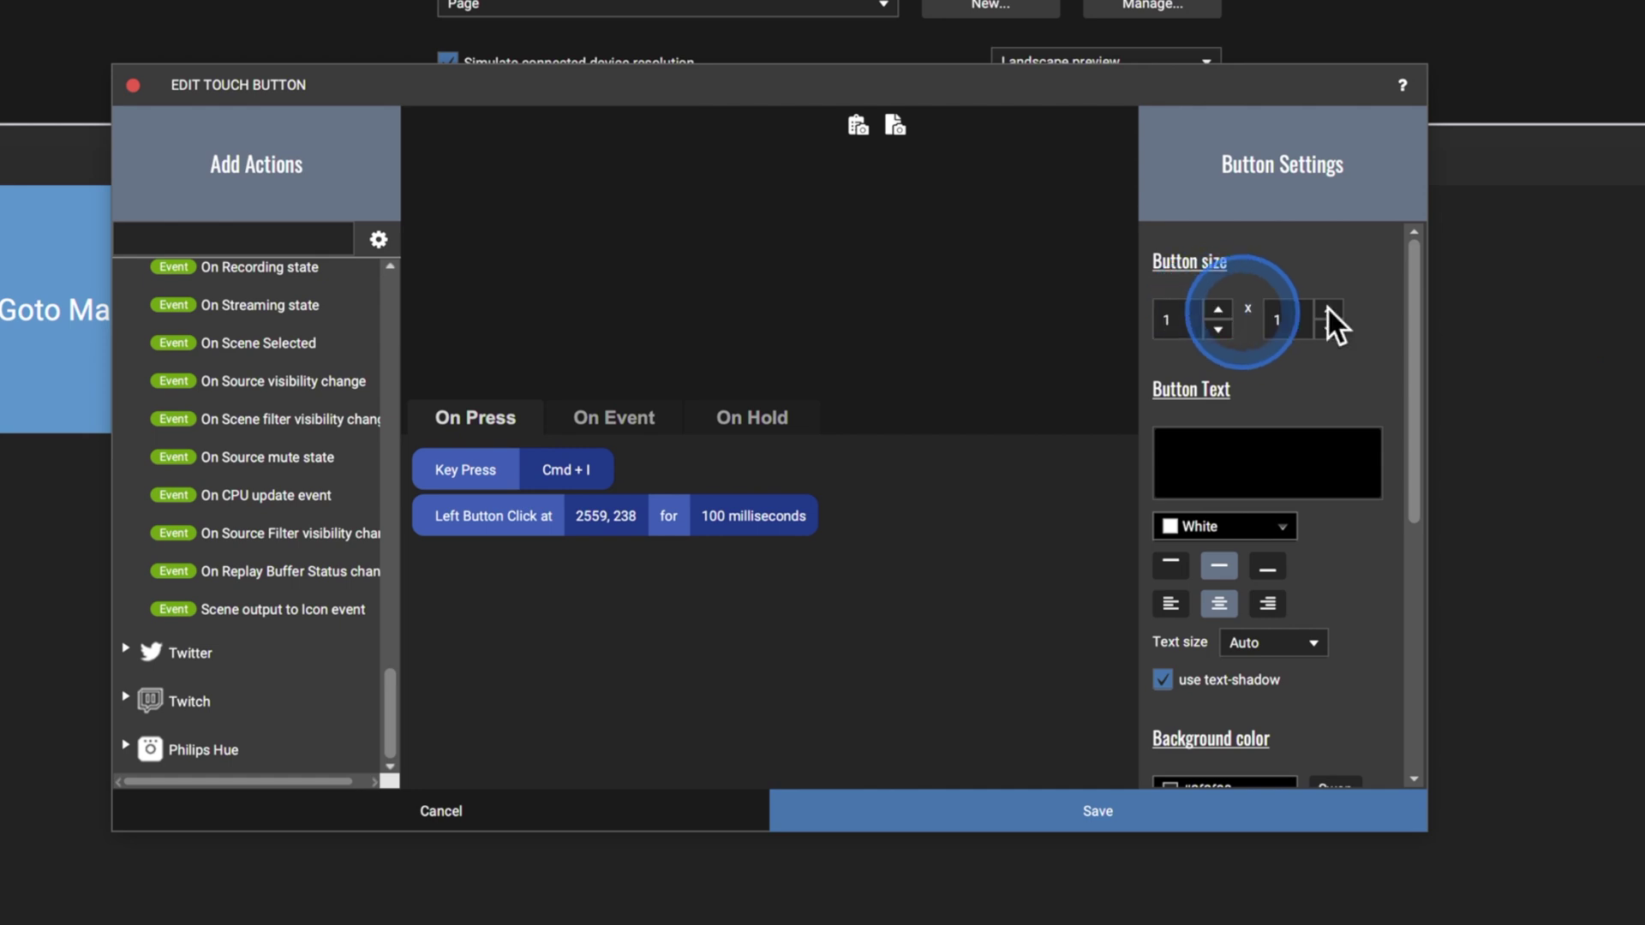
- Widen the button to 3 cells, save it, and reposition it on the page grid
left_click(1217, 309)
left_click(1217, 310)
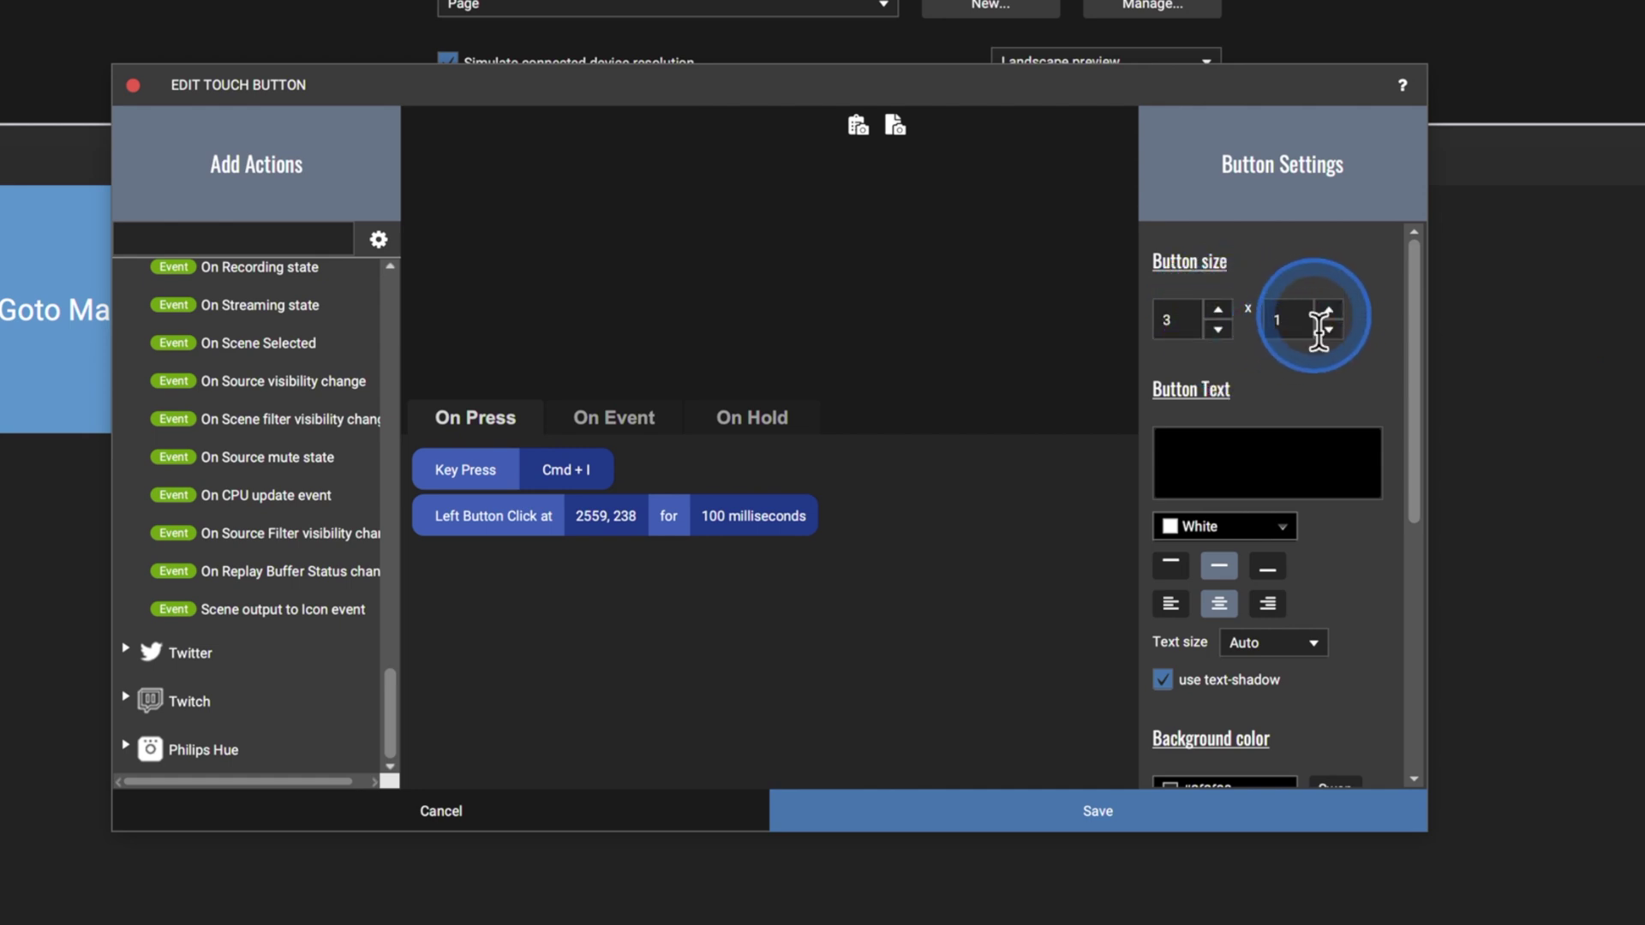
left_click(1099, 814)
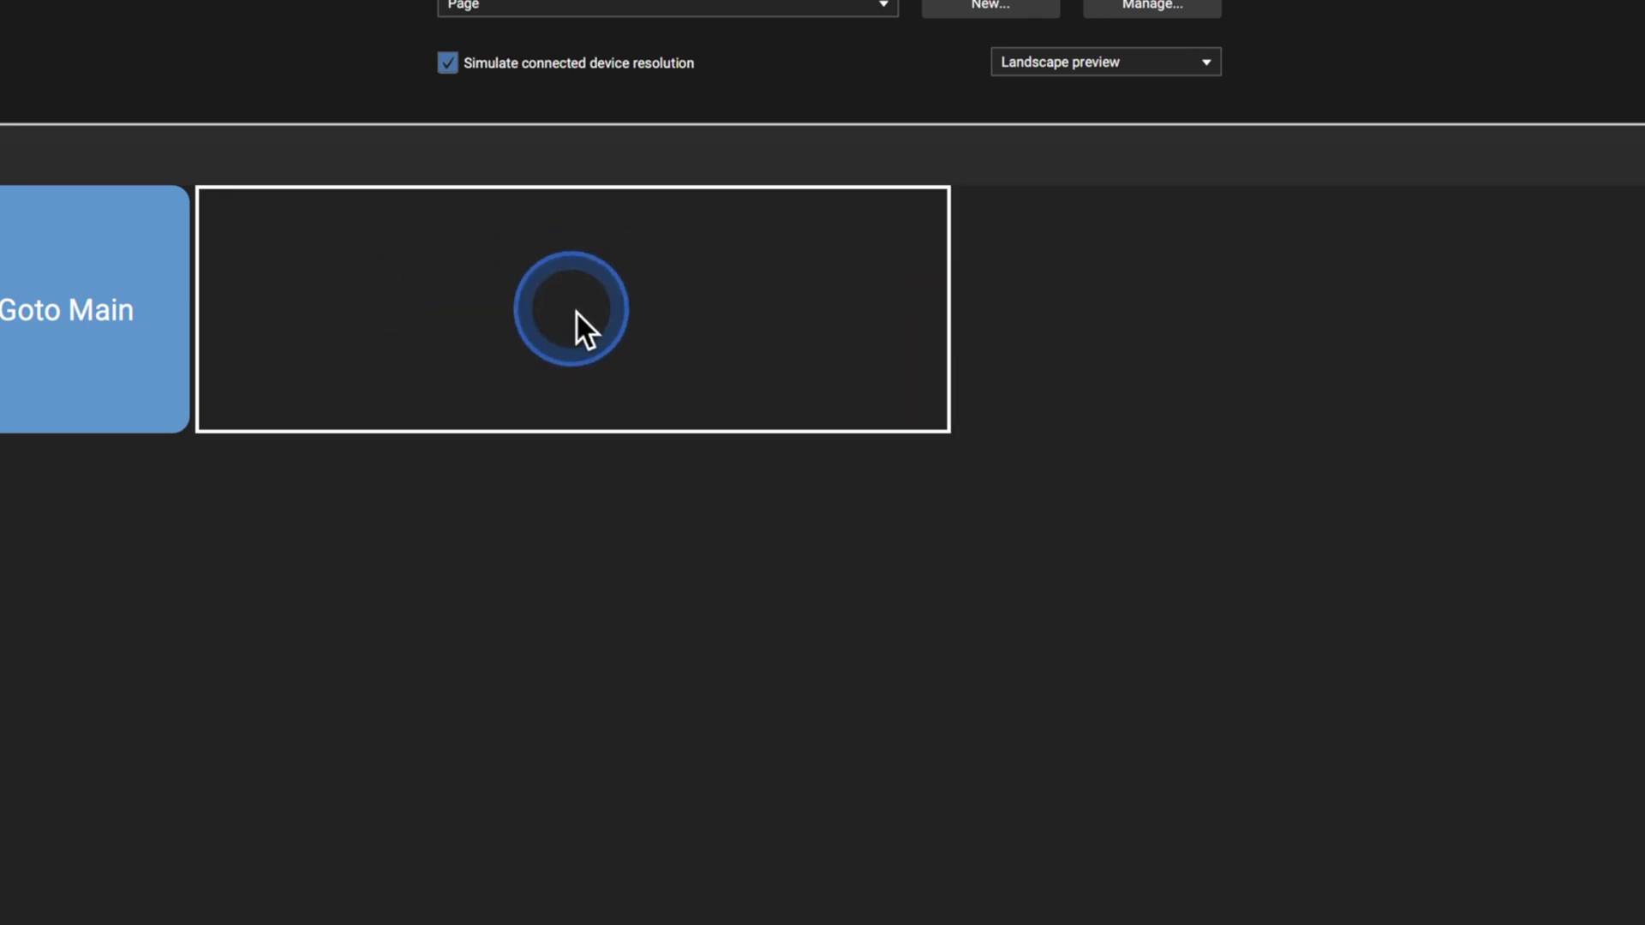
left_click_drag(584, 305, 626, 376)
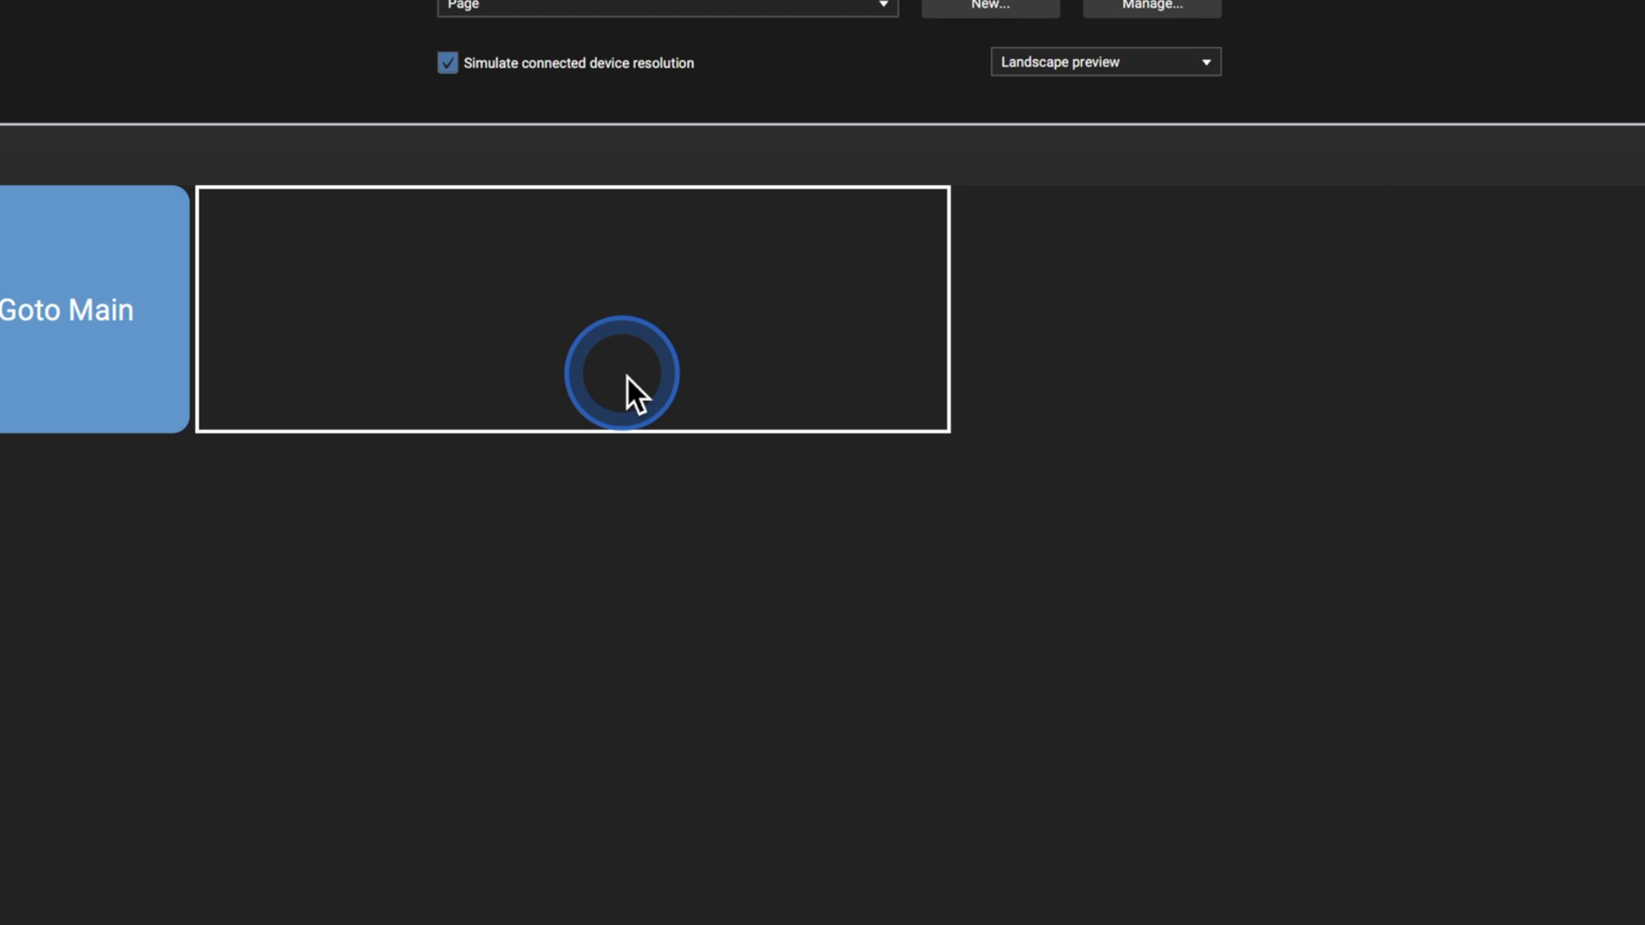
- Give the wide button the label 'Key Press' in white text
double_click(625, 376)
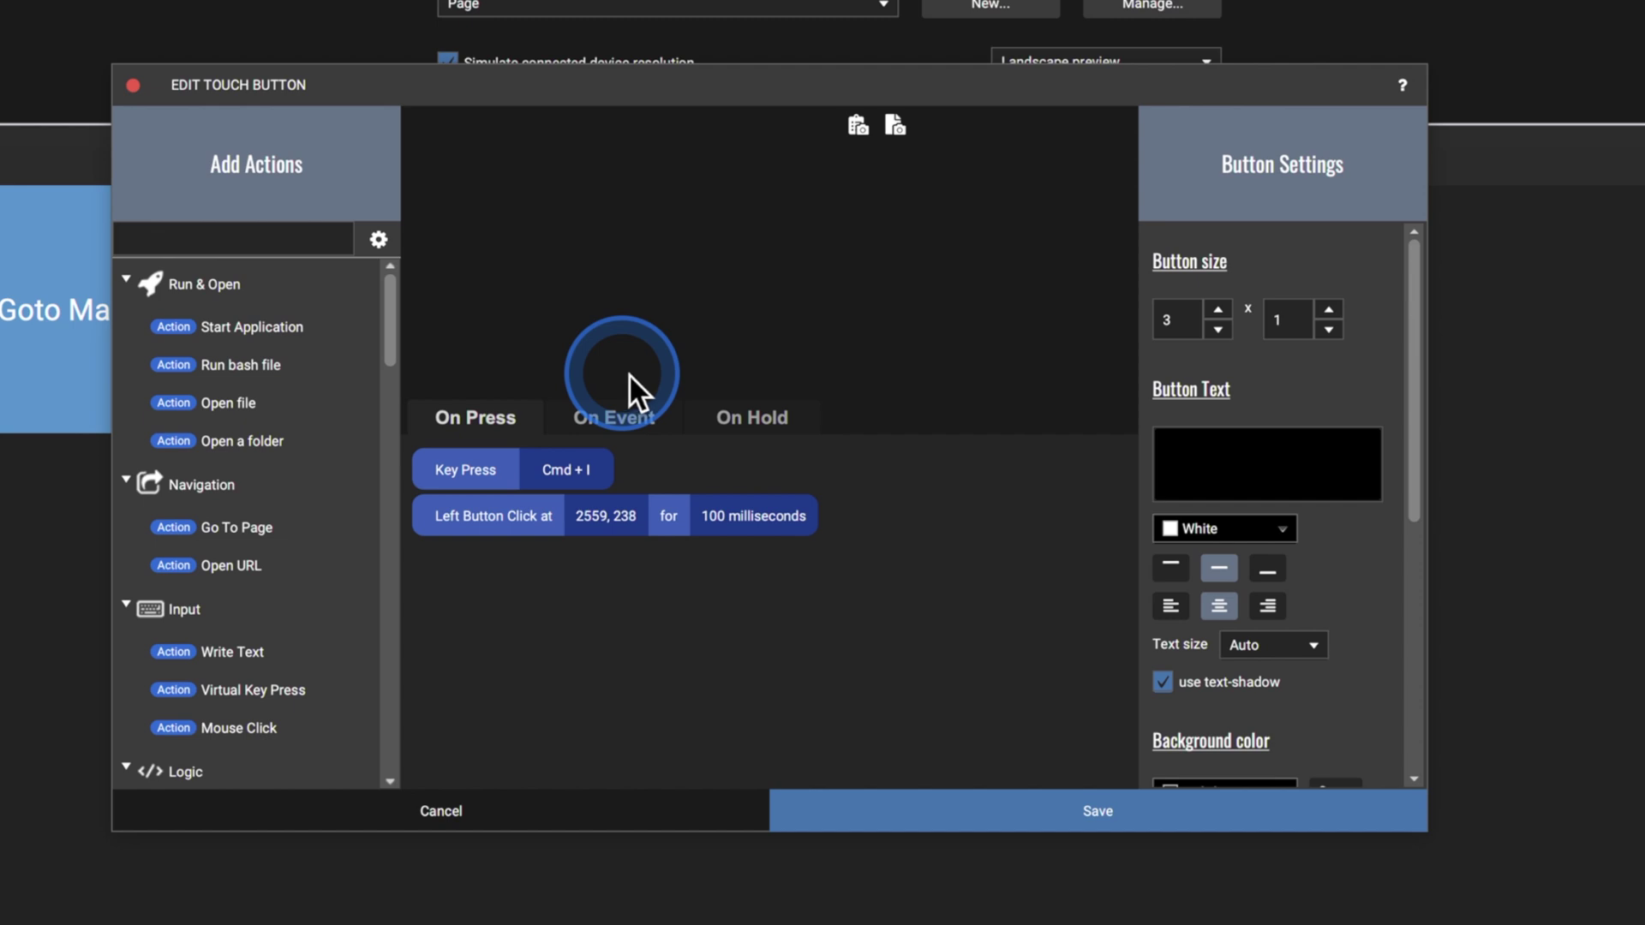
left_click(1198, 476)
type("Key Pre")
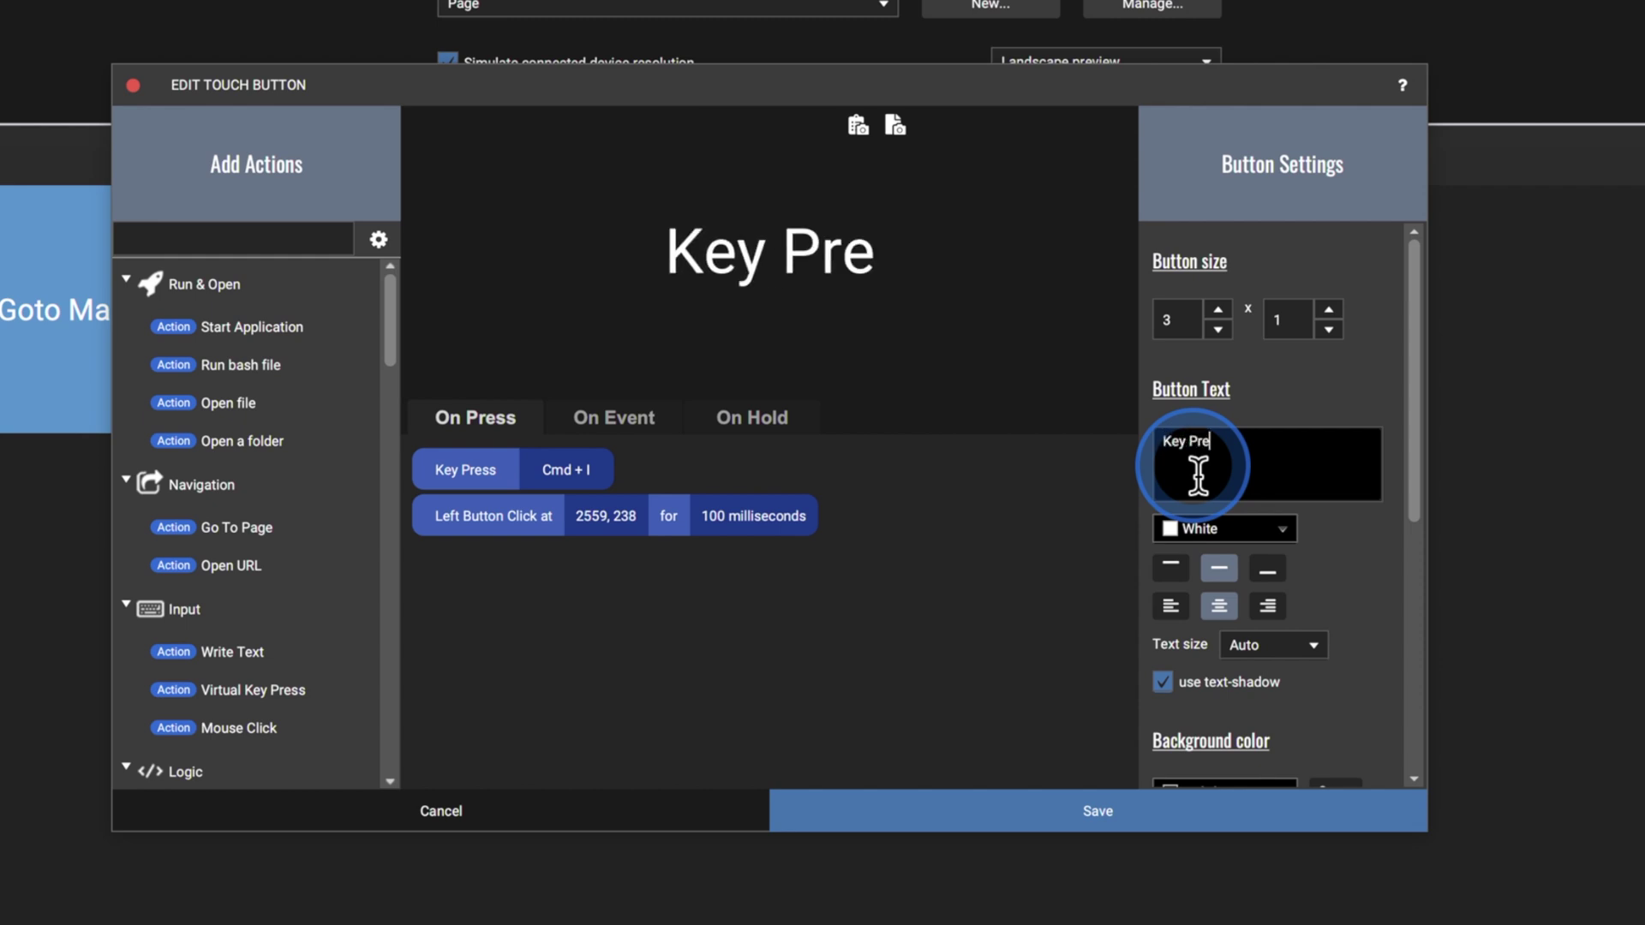
type("ss")
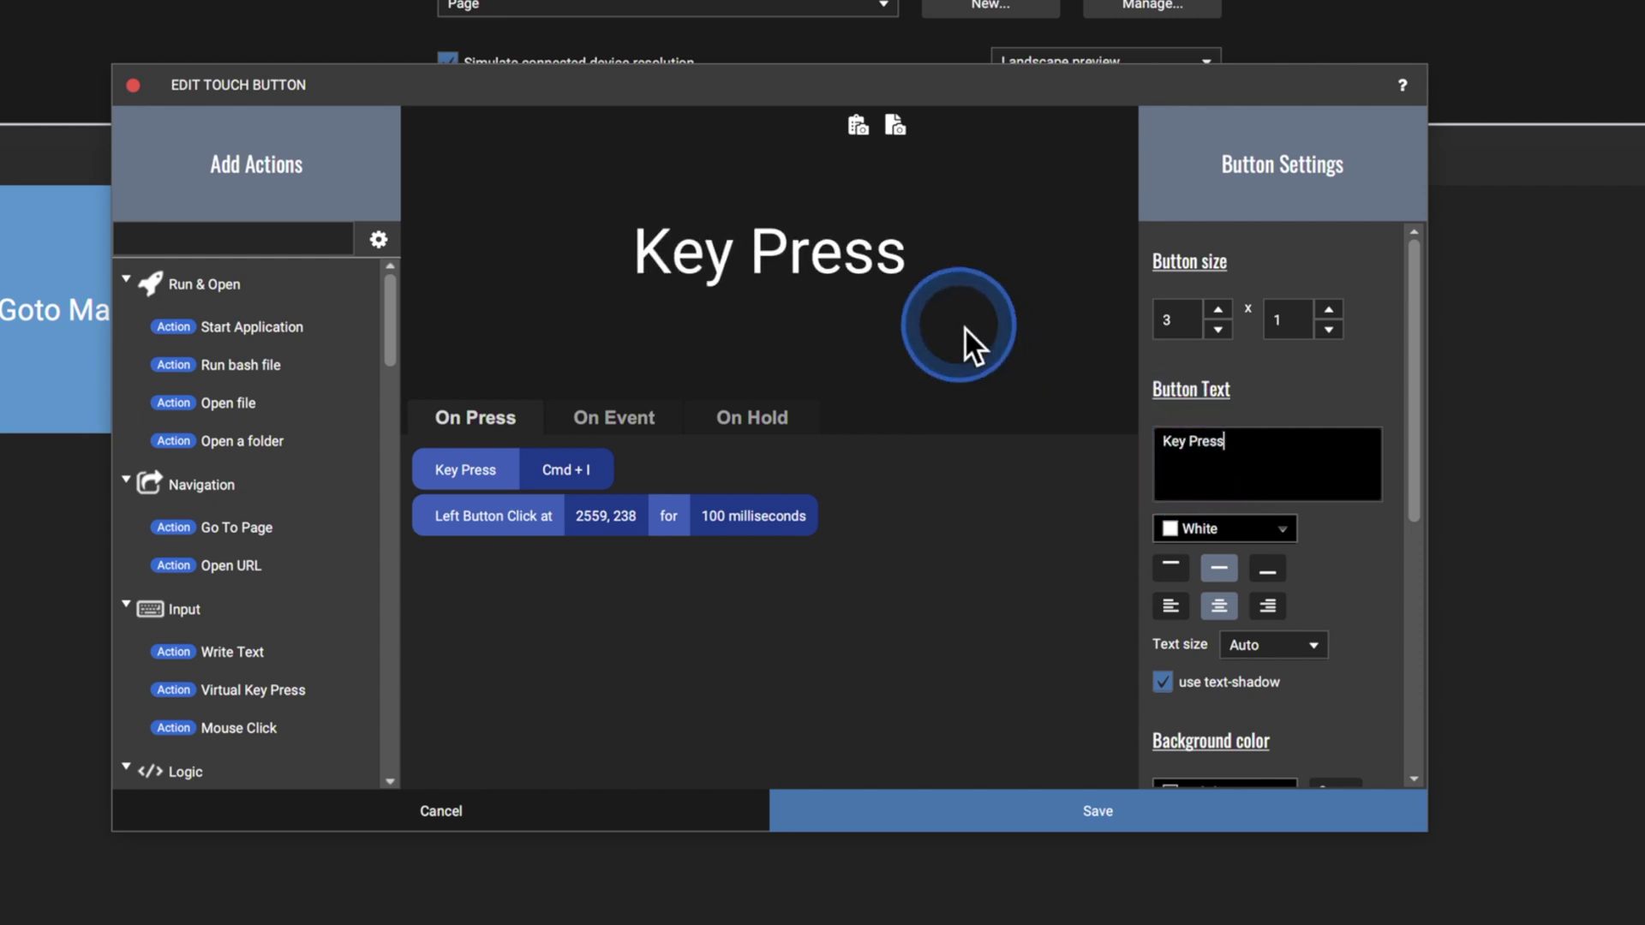
left_click(1212, 528)
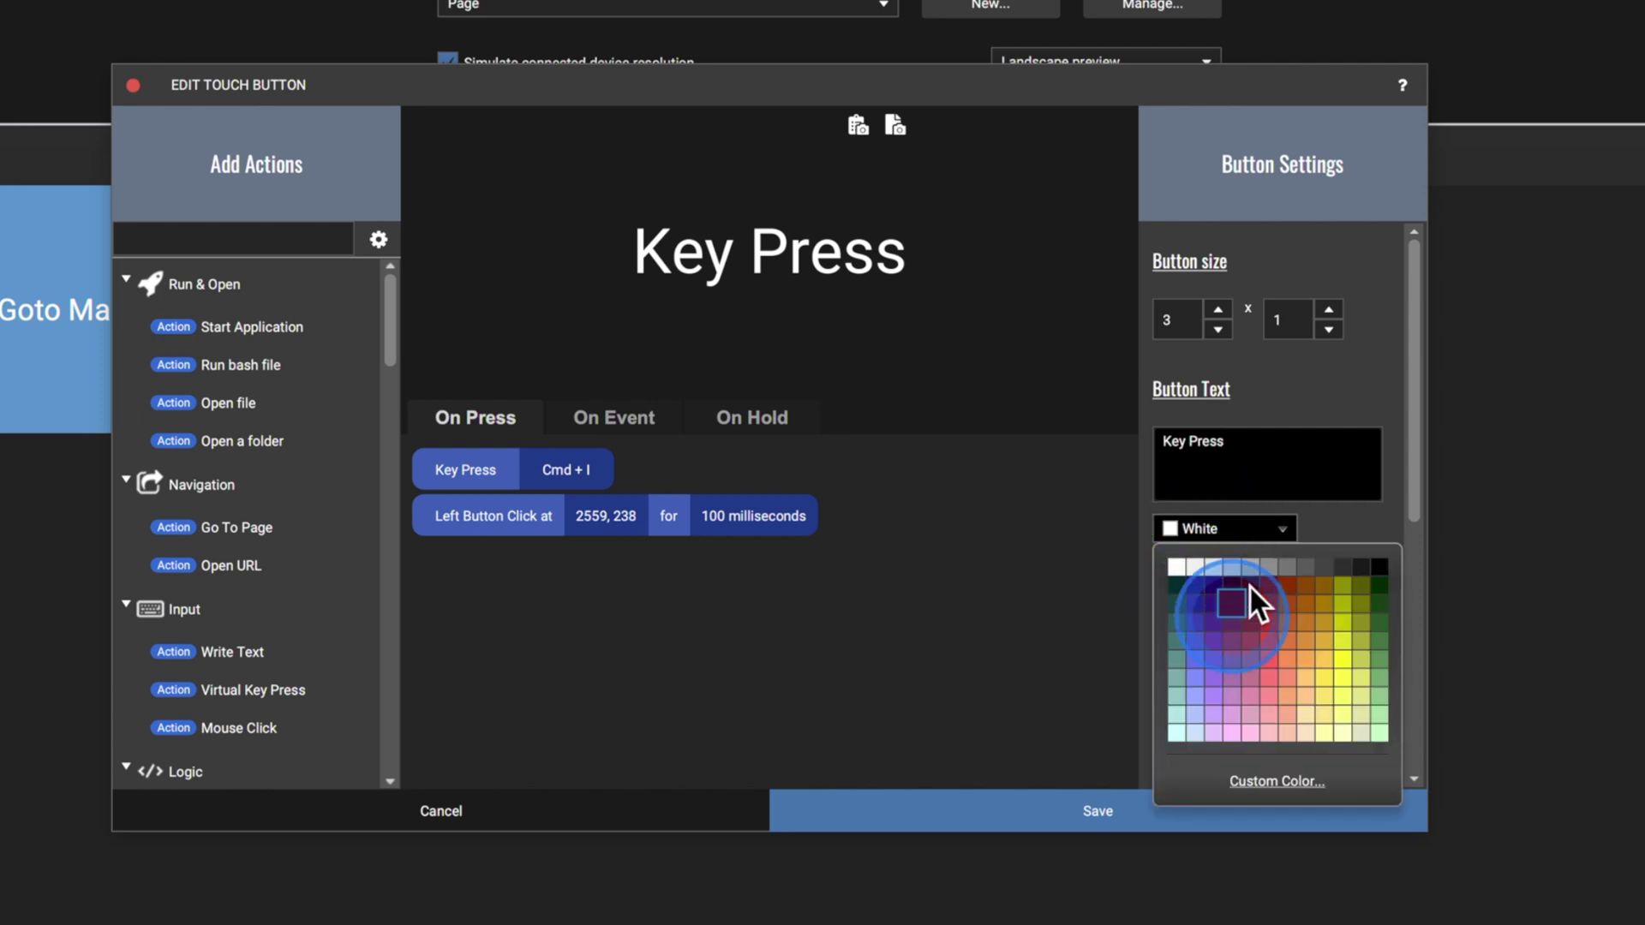
left_click(1328, 524)
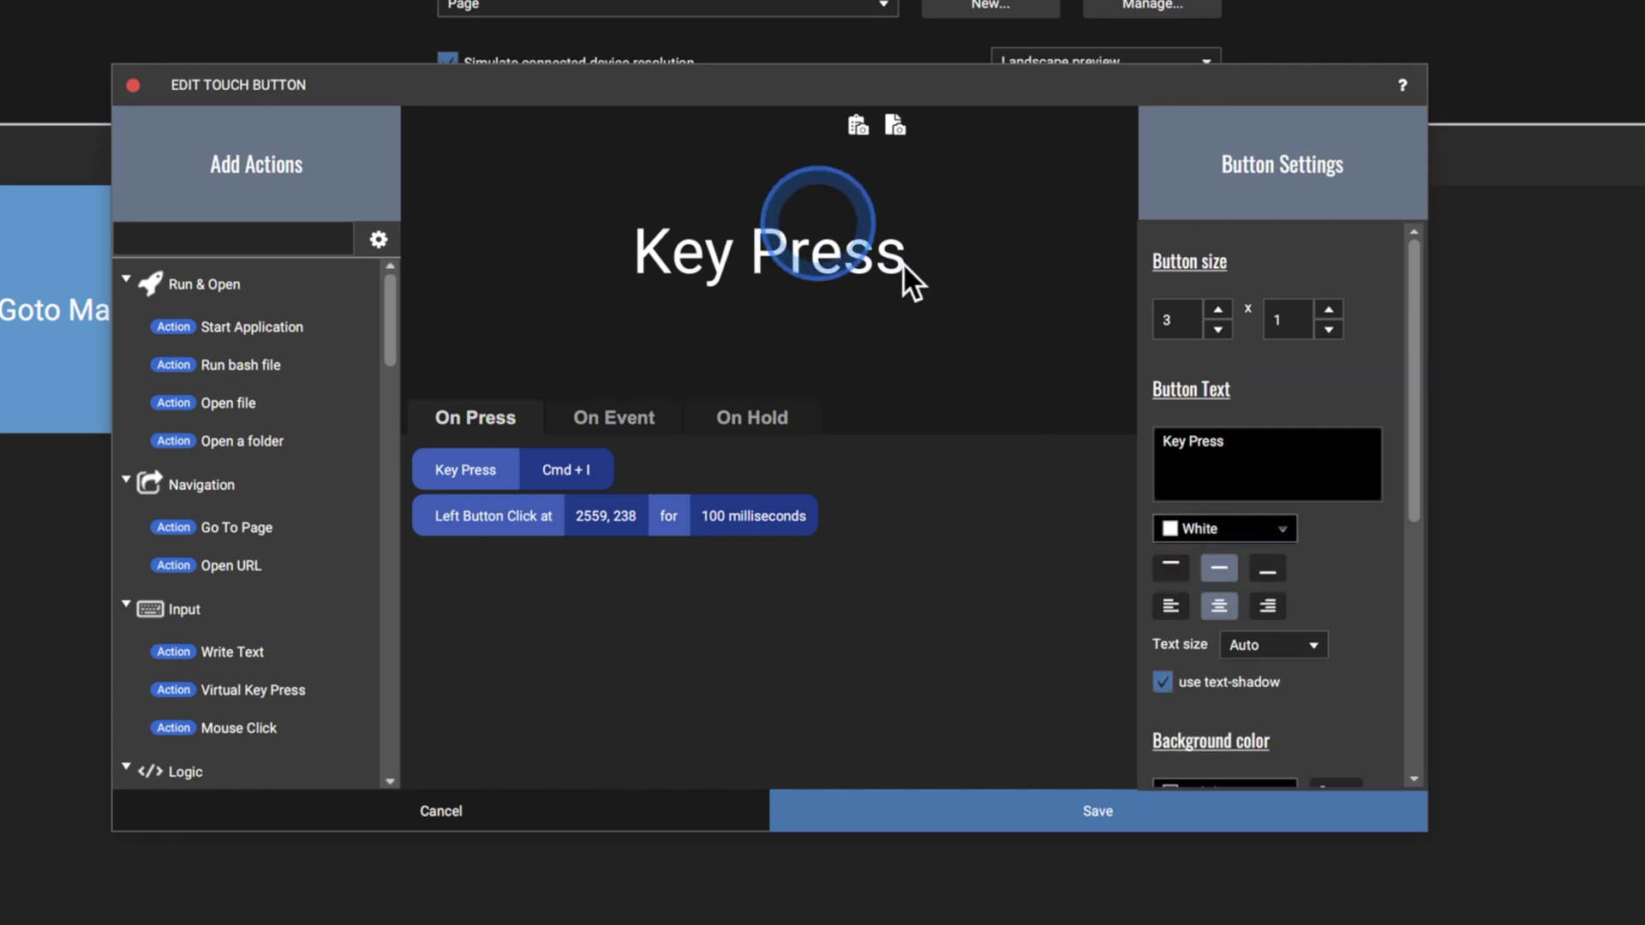
scroll(1277, 583, "down", 1)
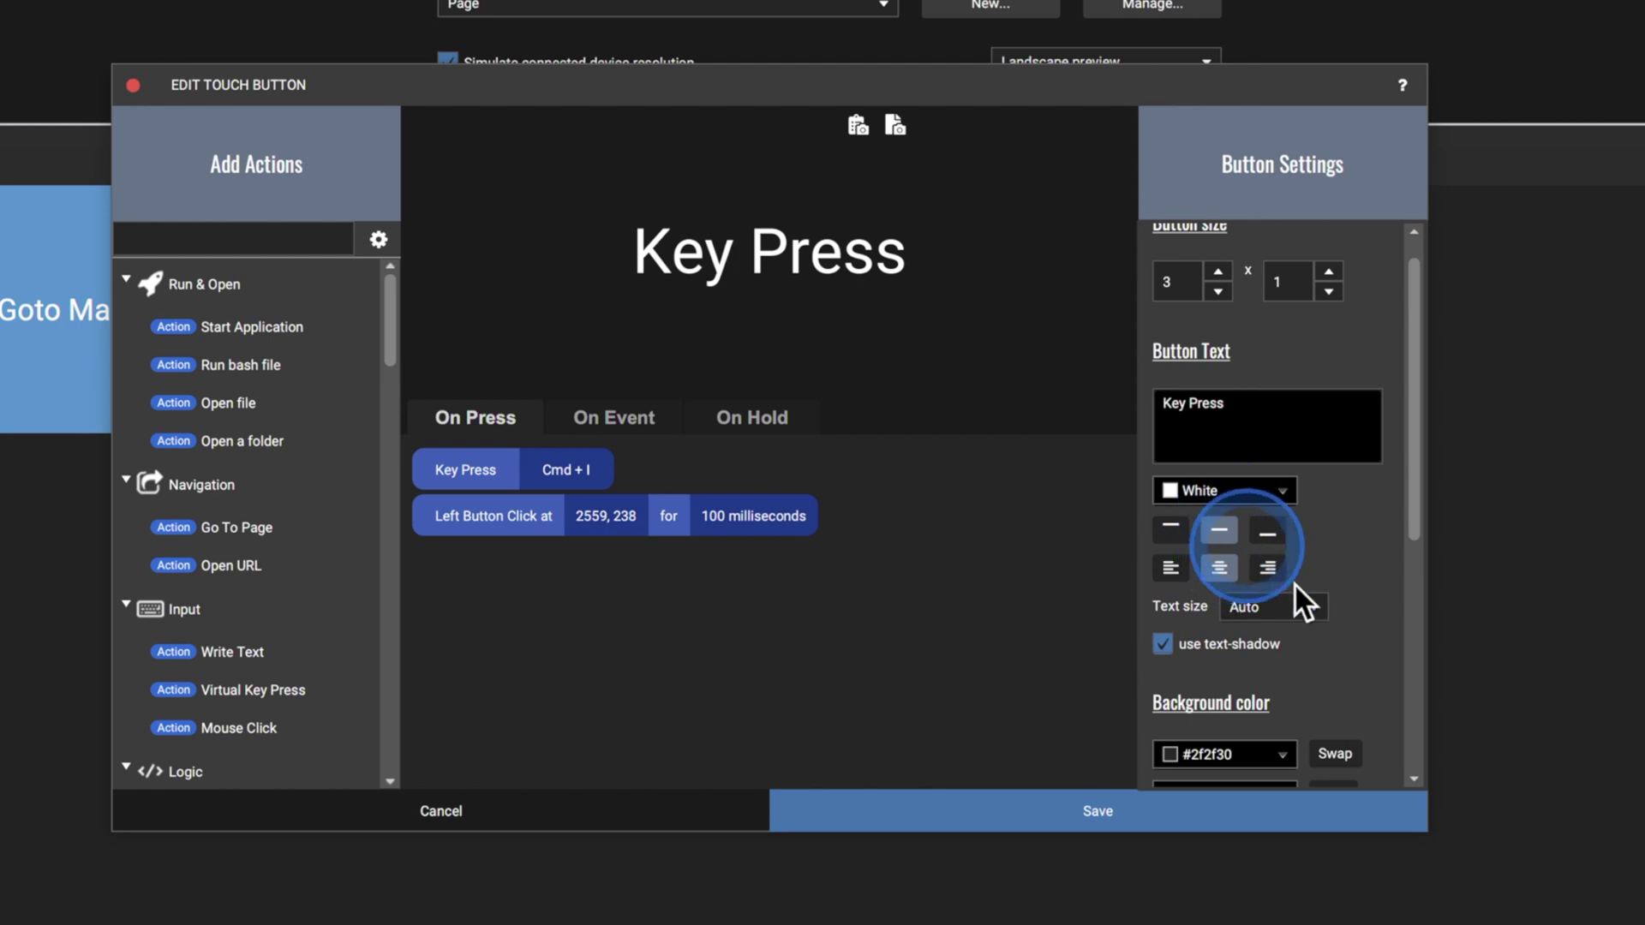
scroll(1286, 557, "down", 3)
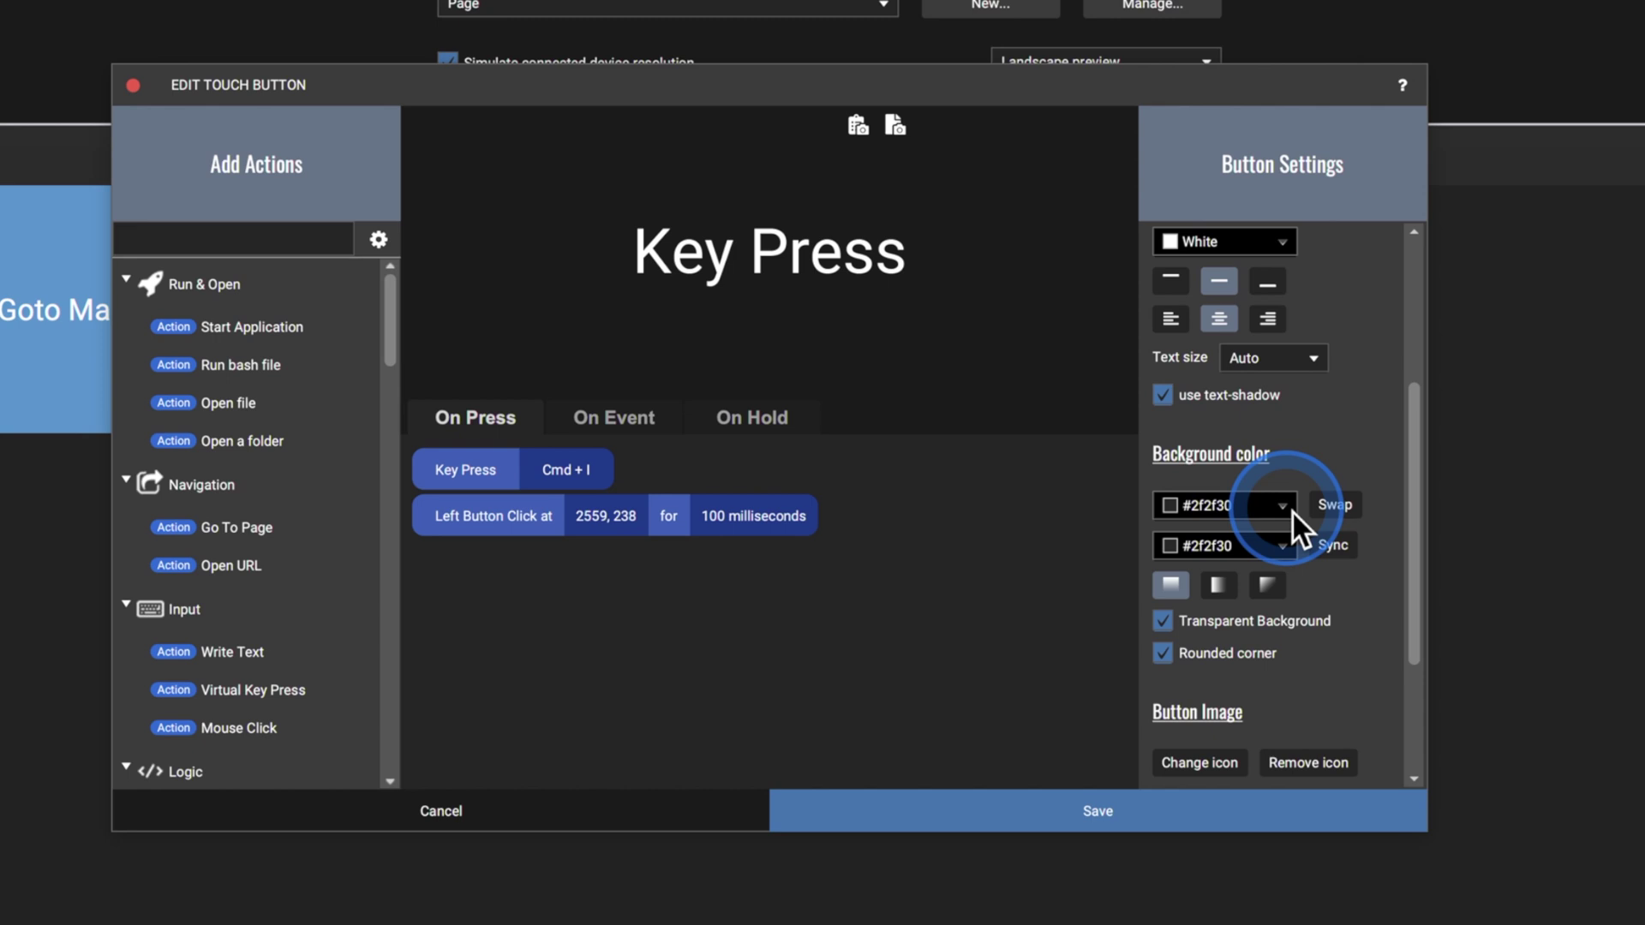
- Make the background opaque with a vertical #b31a1a to #990000 gradient and rounded corners
left_click(1262, 622)
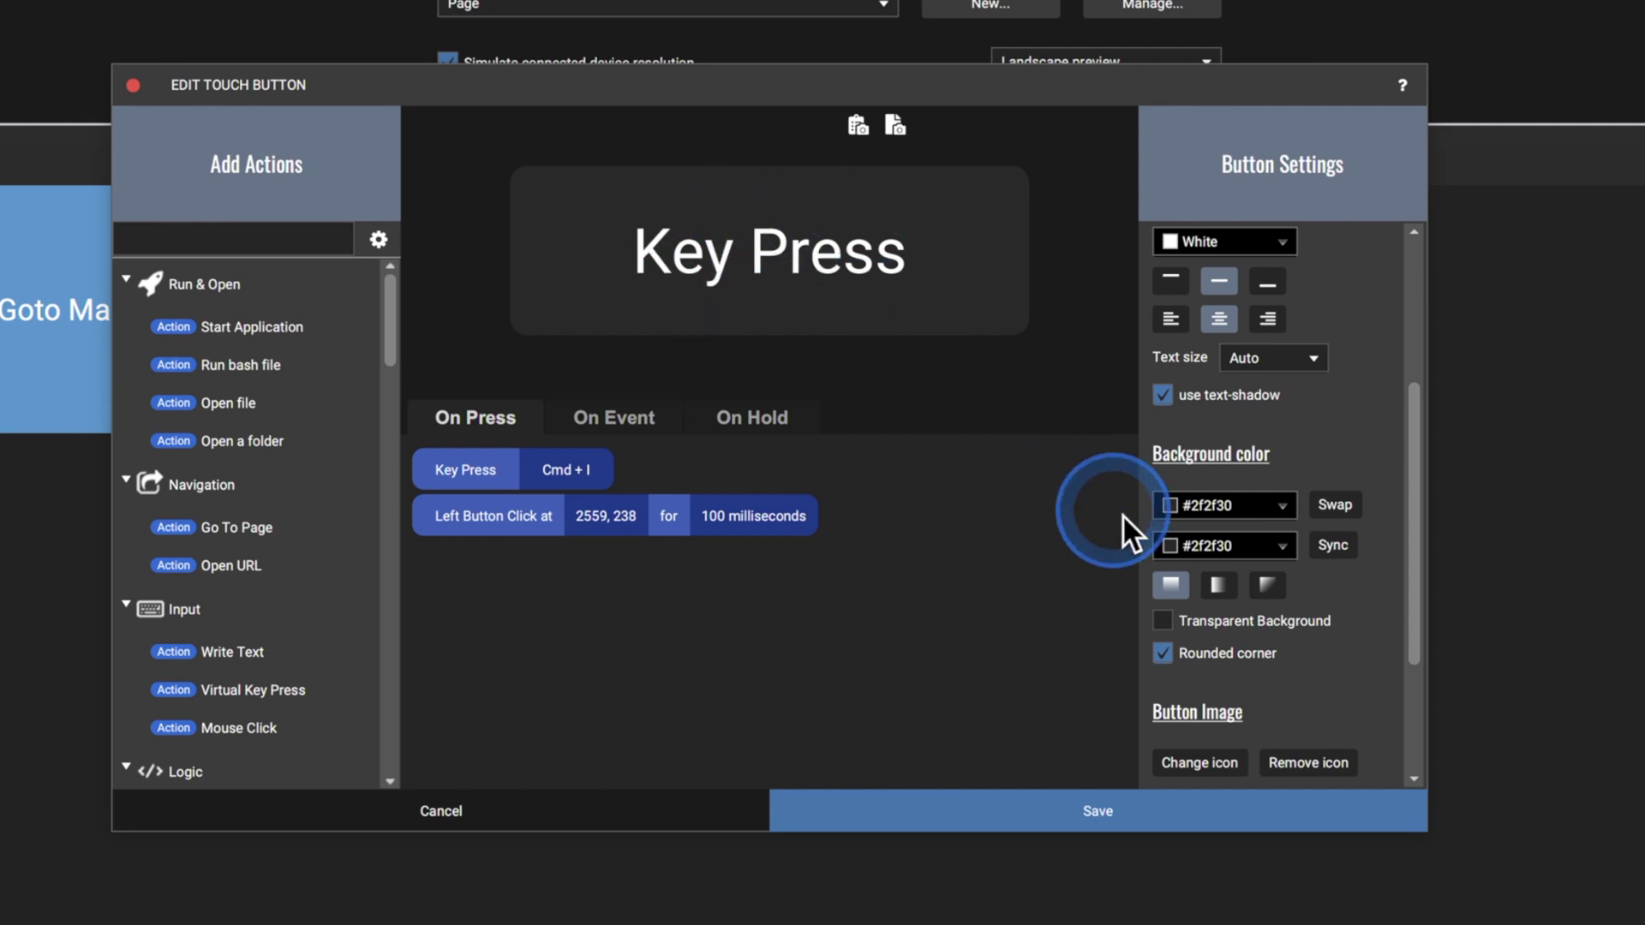
left_click(1276, 505)
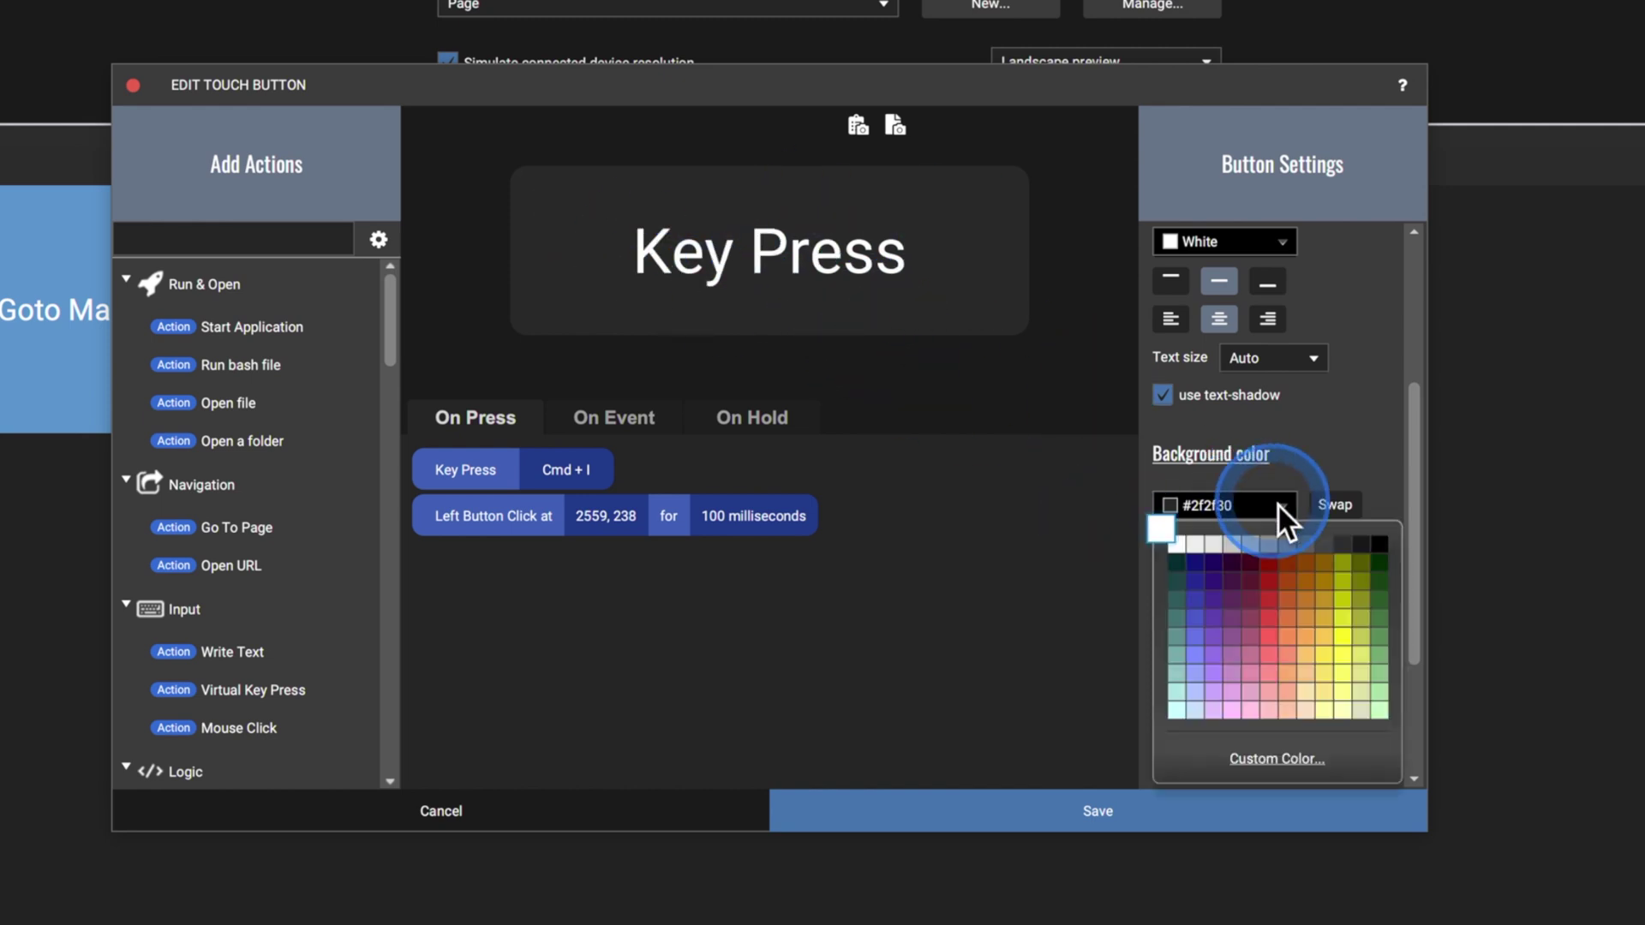
left_click(1273, 580)
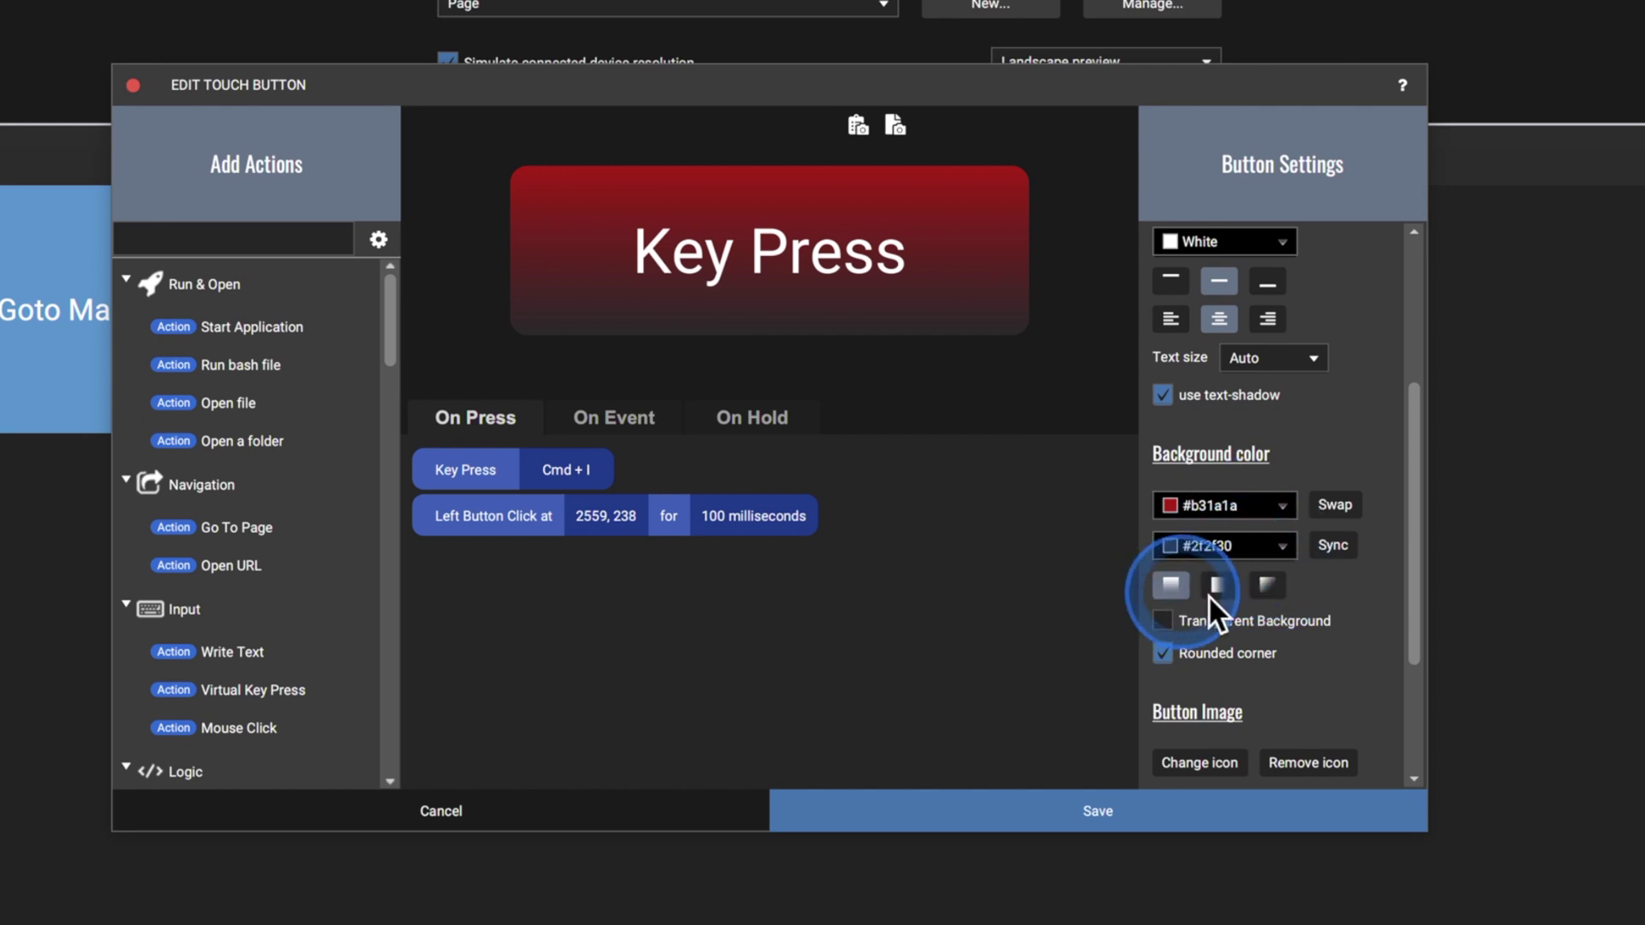
left_click(1267, 591)
left_click(1221, 589)
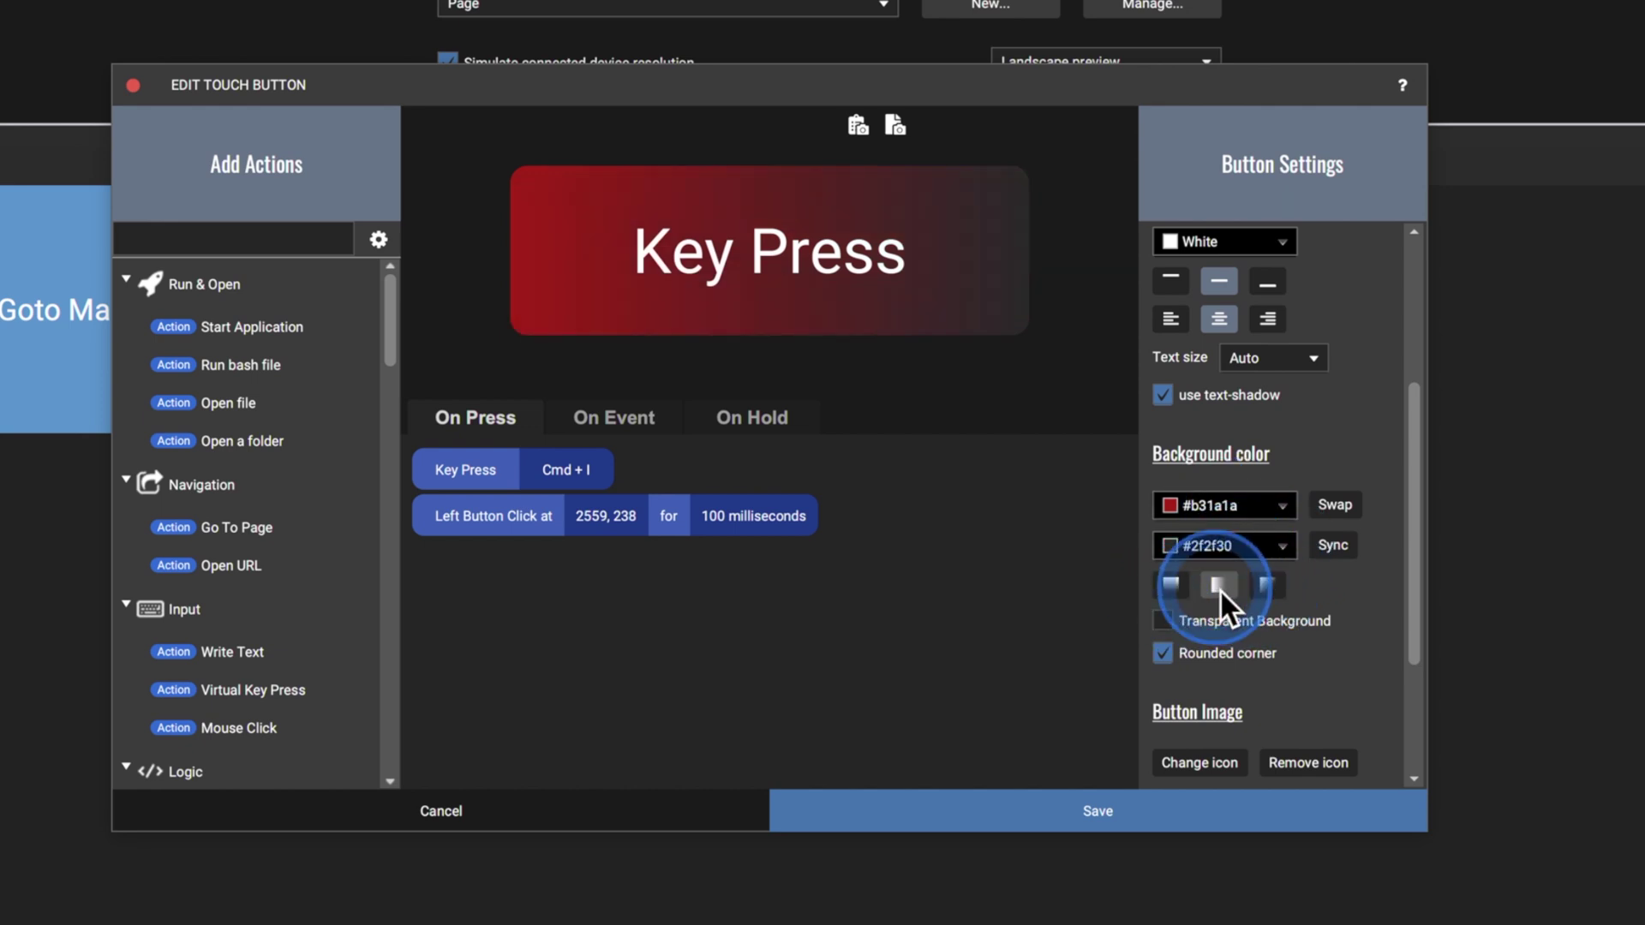
left_click(1159, 588)
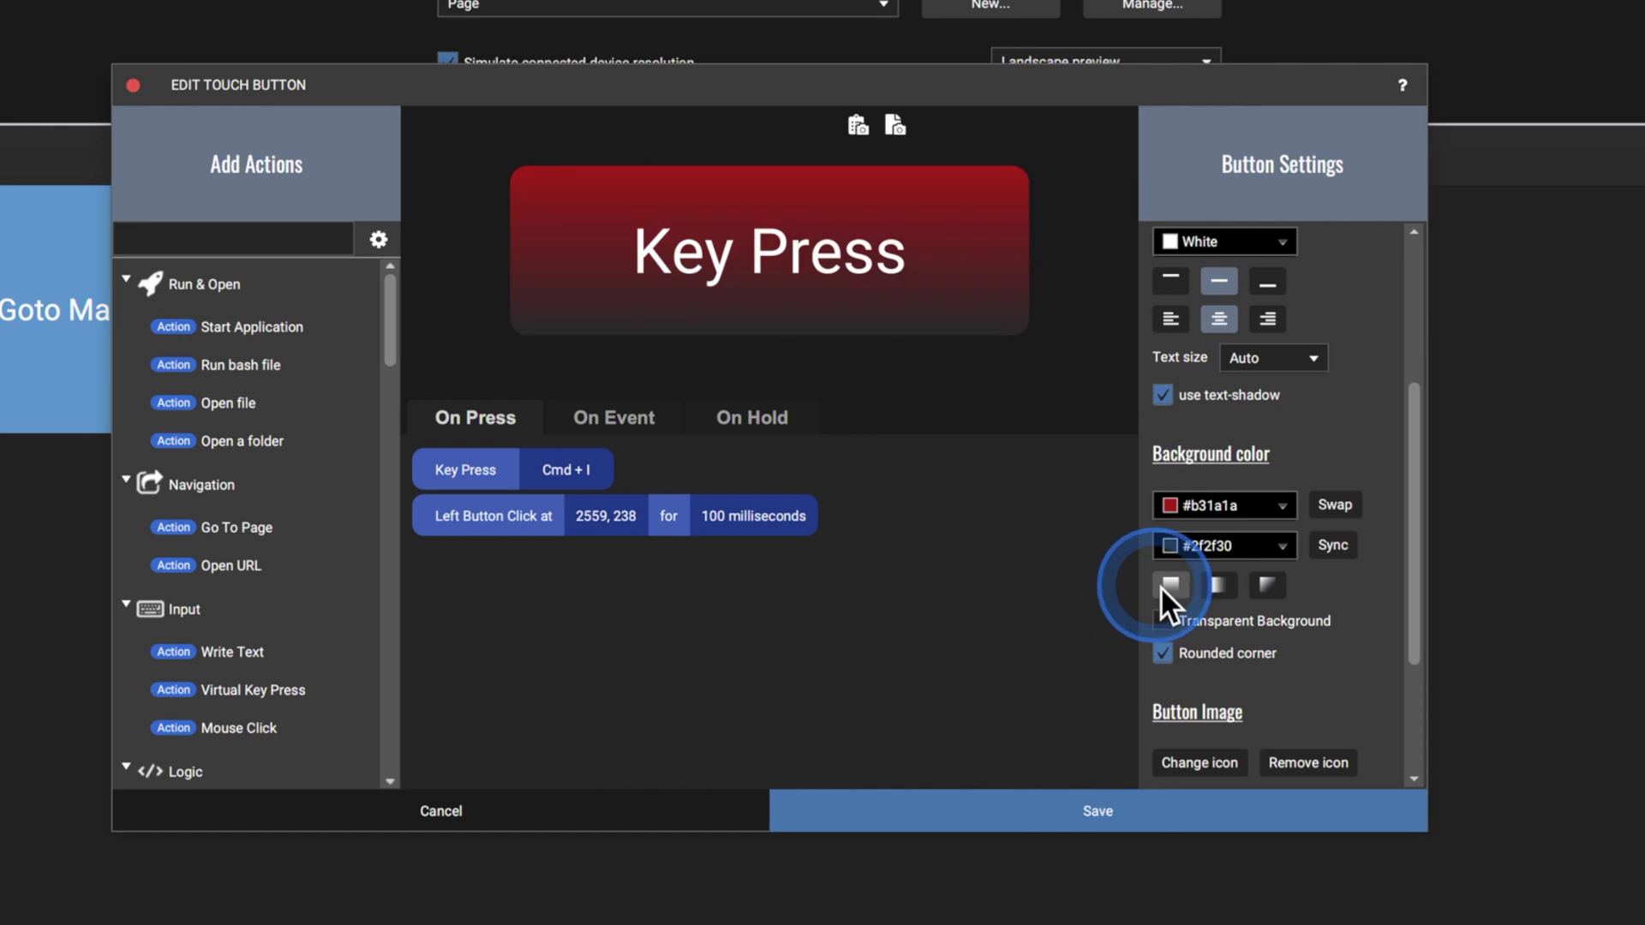
left_click(1293, 549)
left_click(1271, 602)
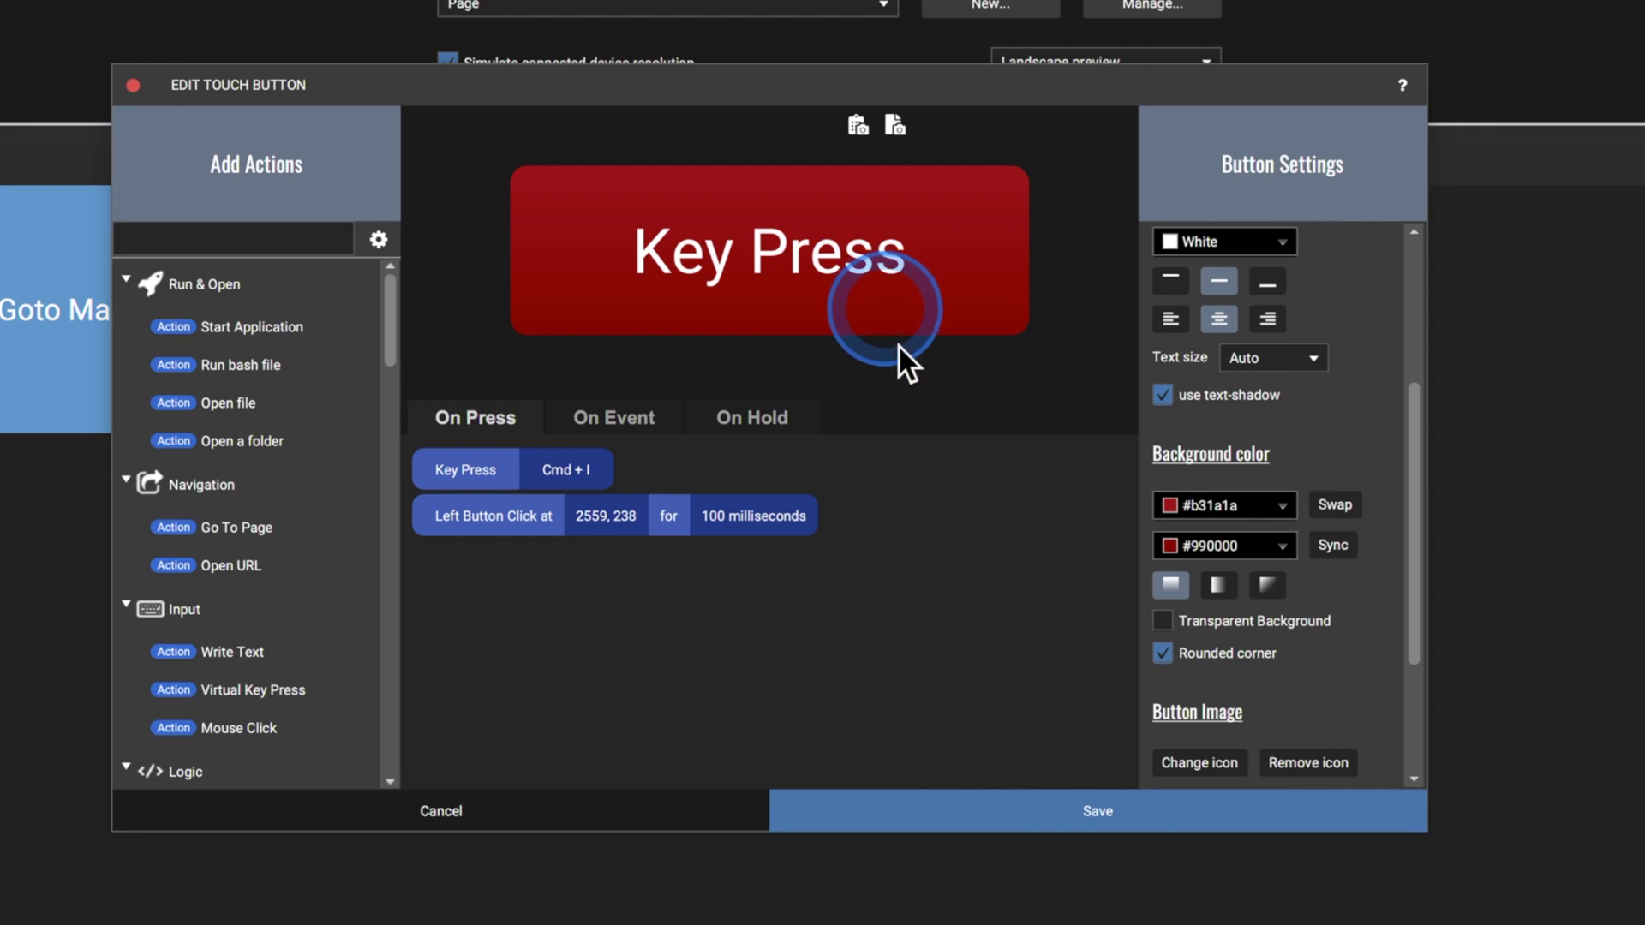
left_click(1227, 653)
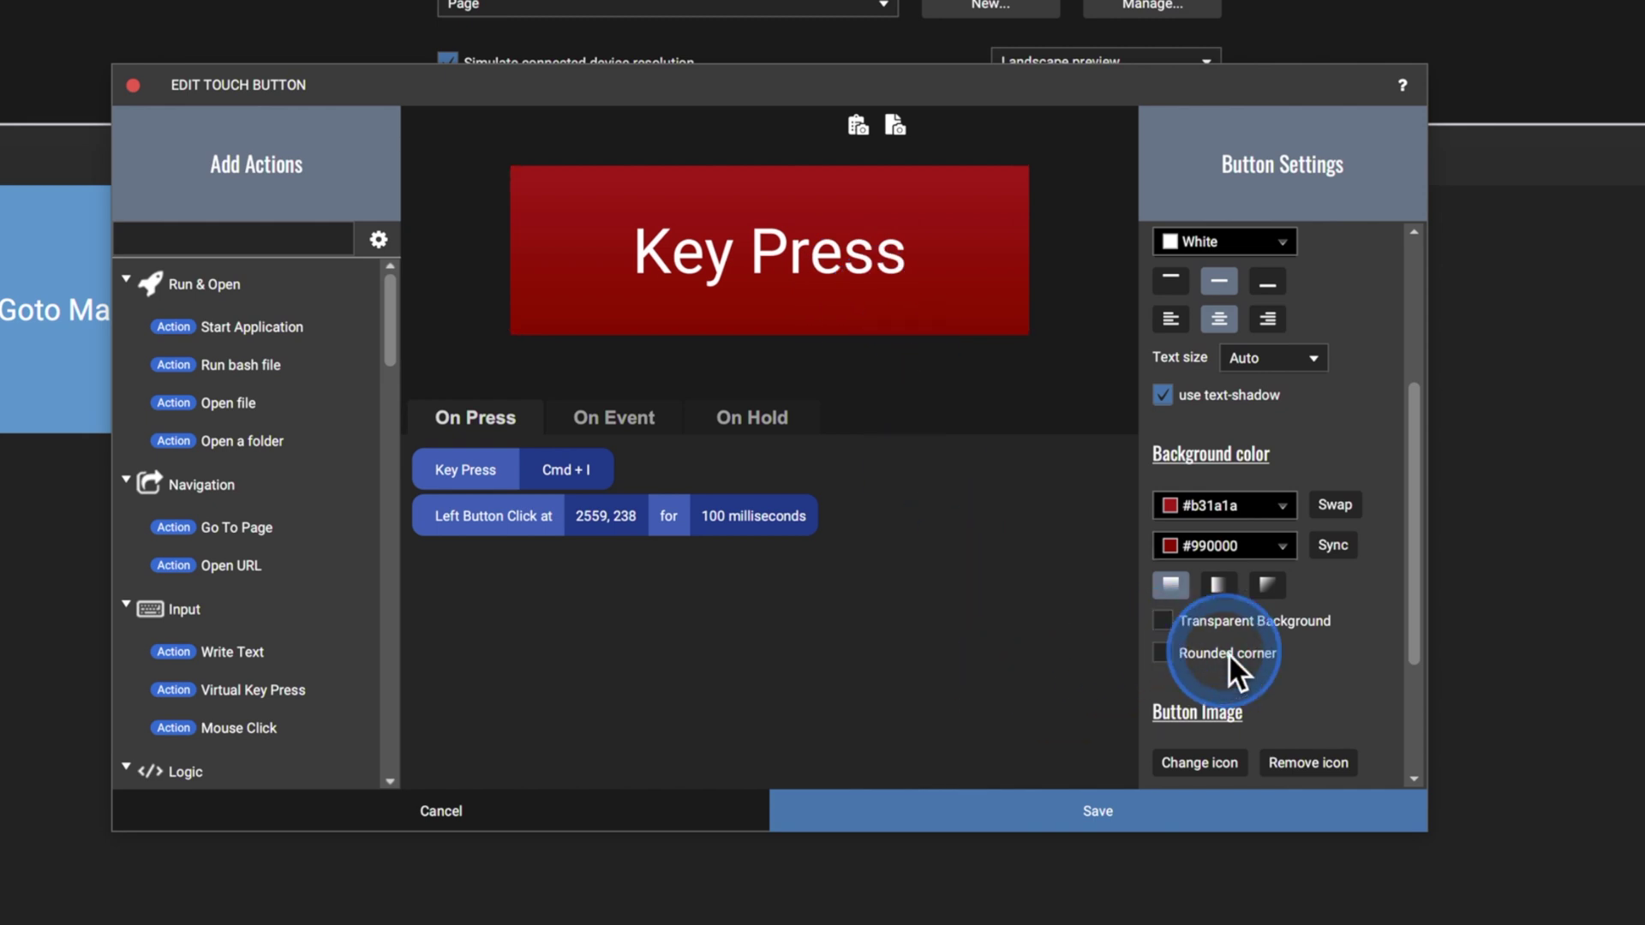
left_click(1227, 653)
scroll(1236, 655, "down", 3)
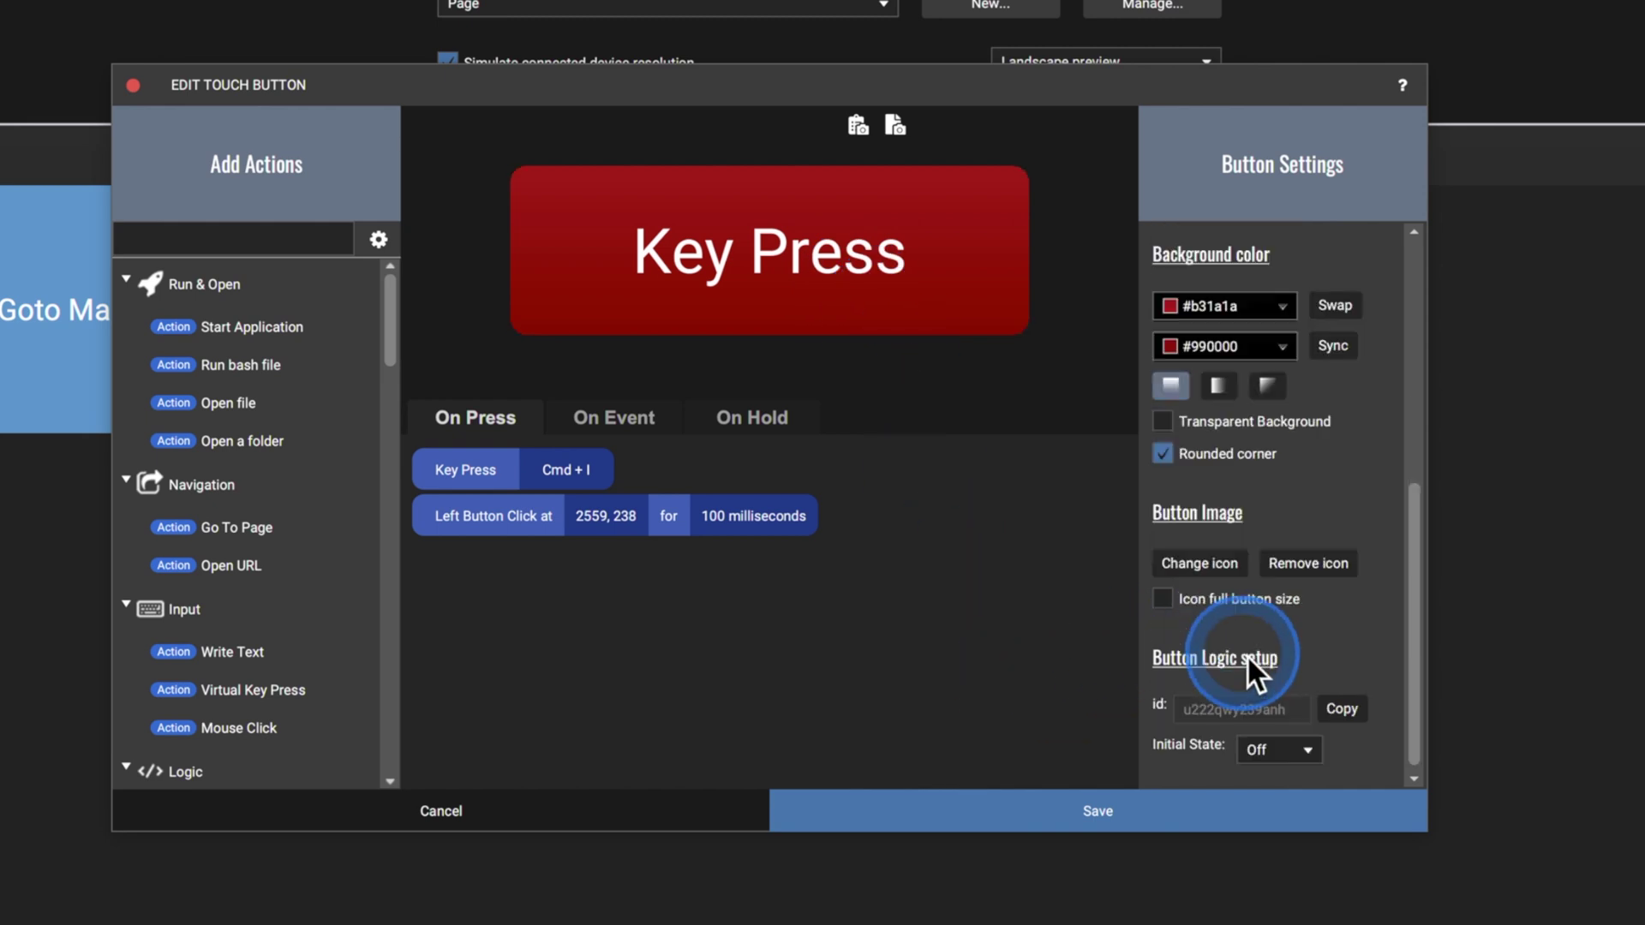
- Try the Flat White share-arrow icon on the Key Press button, then remove it and close the editor
left_click(1205, 561)
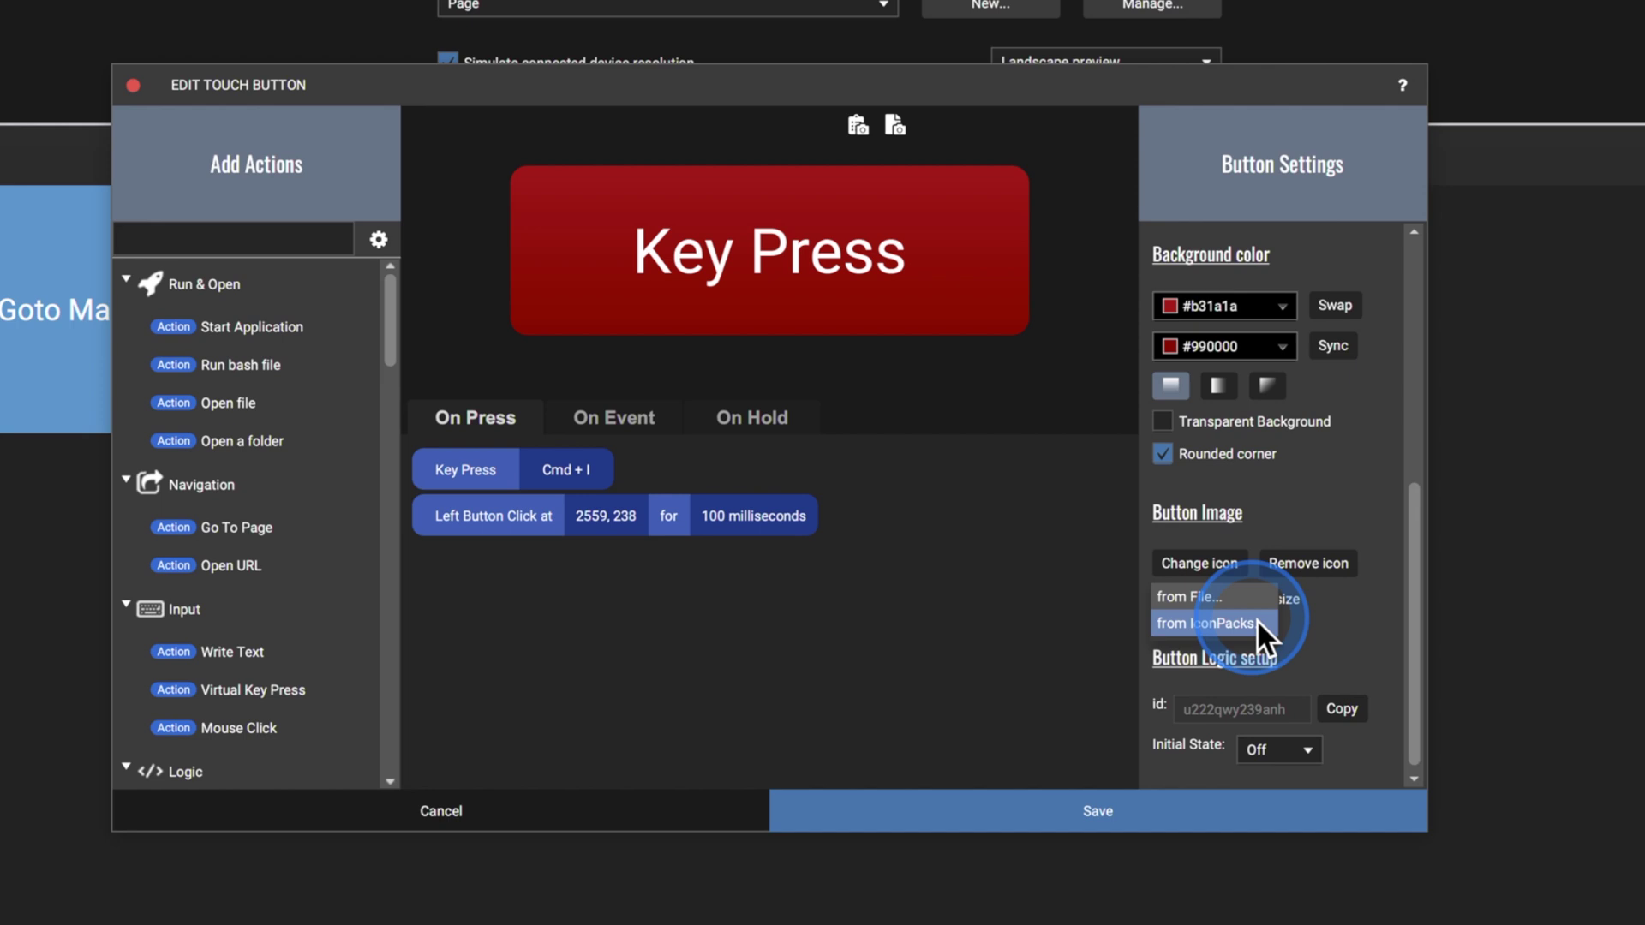
left_click(1256, 619)
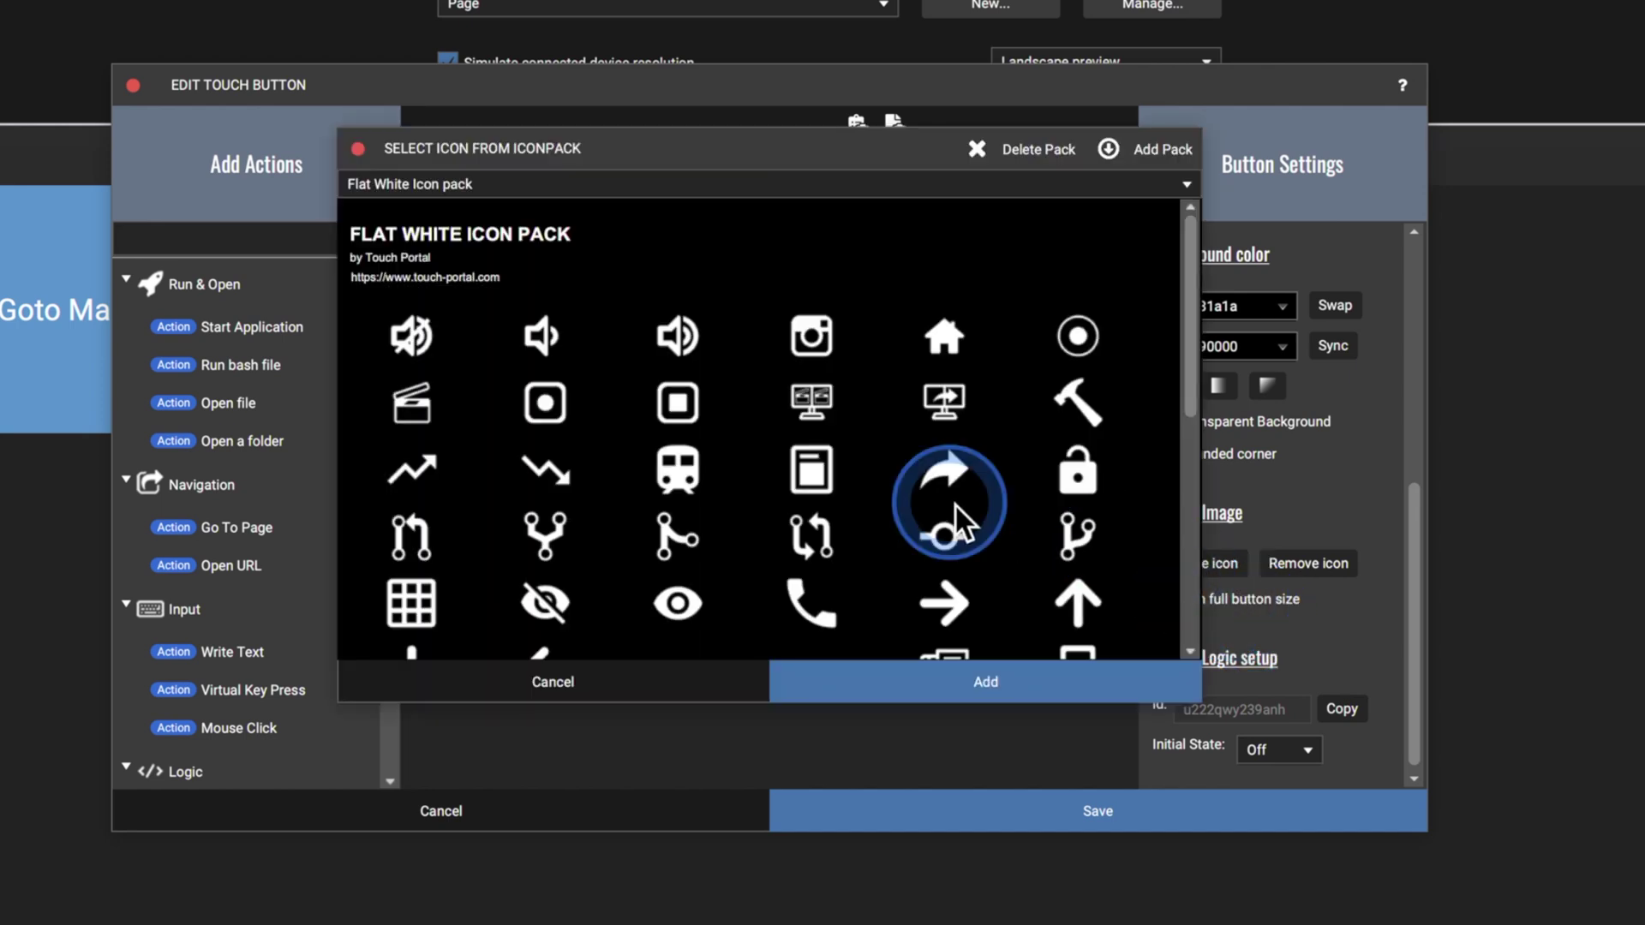
scroll(640, 437, "down", 3)
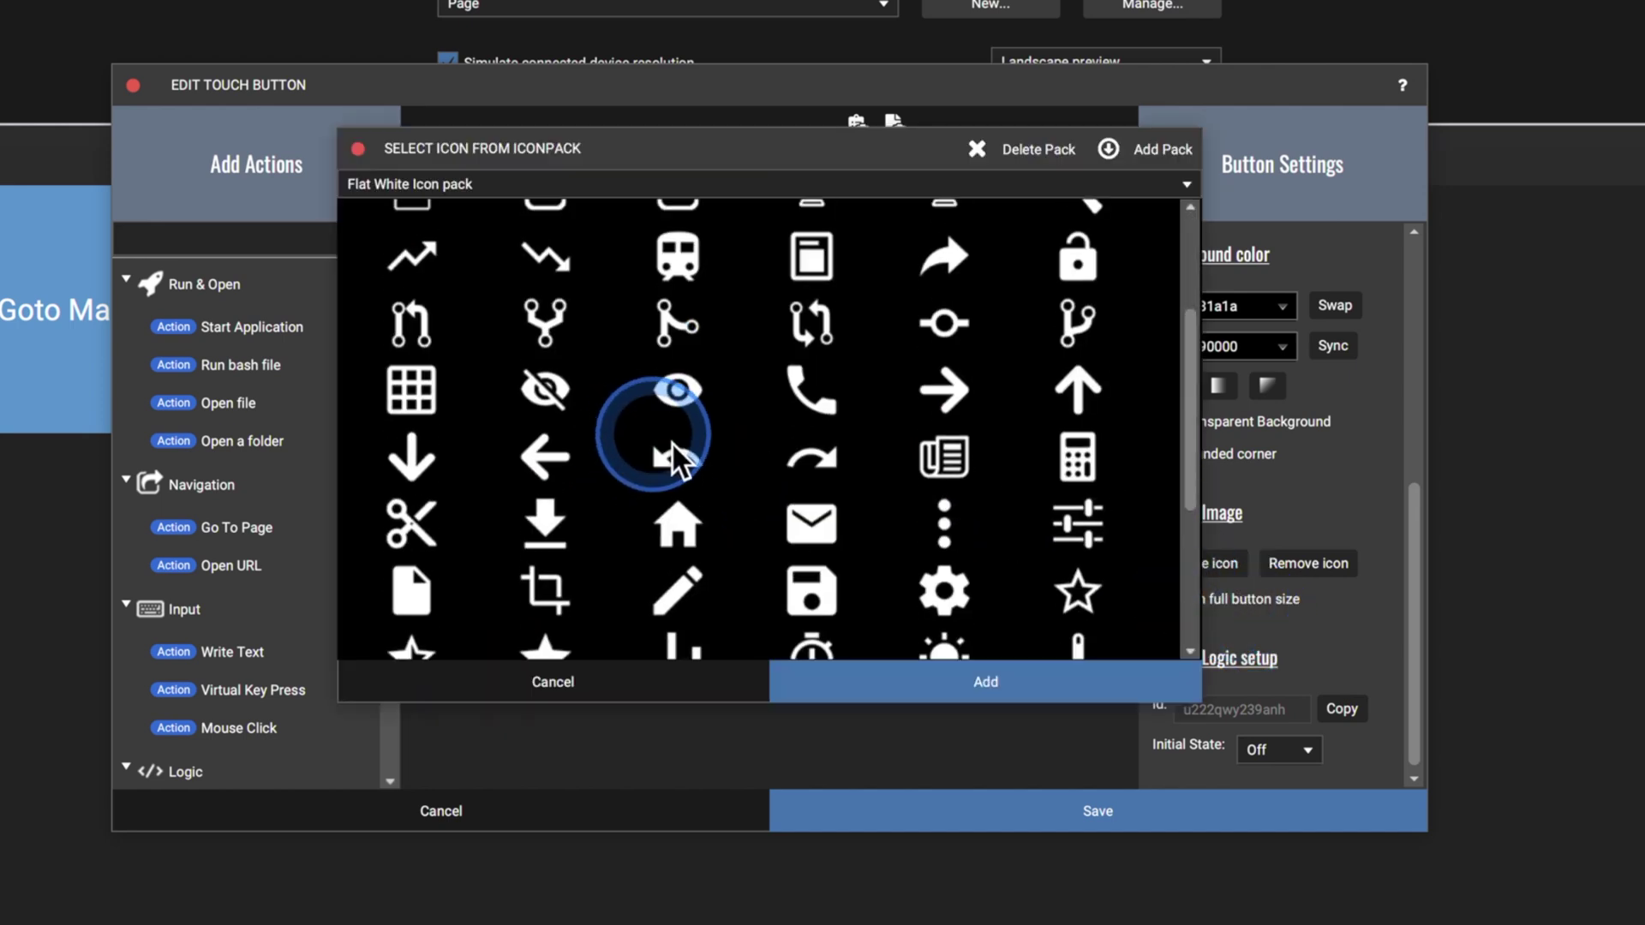
scroll(699, 537, "up", 3)
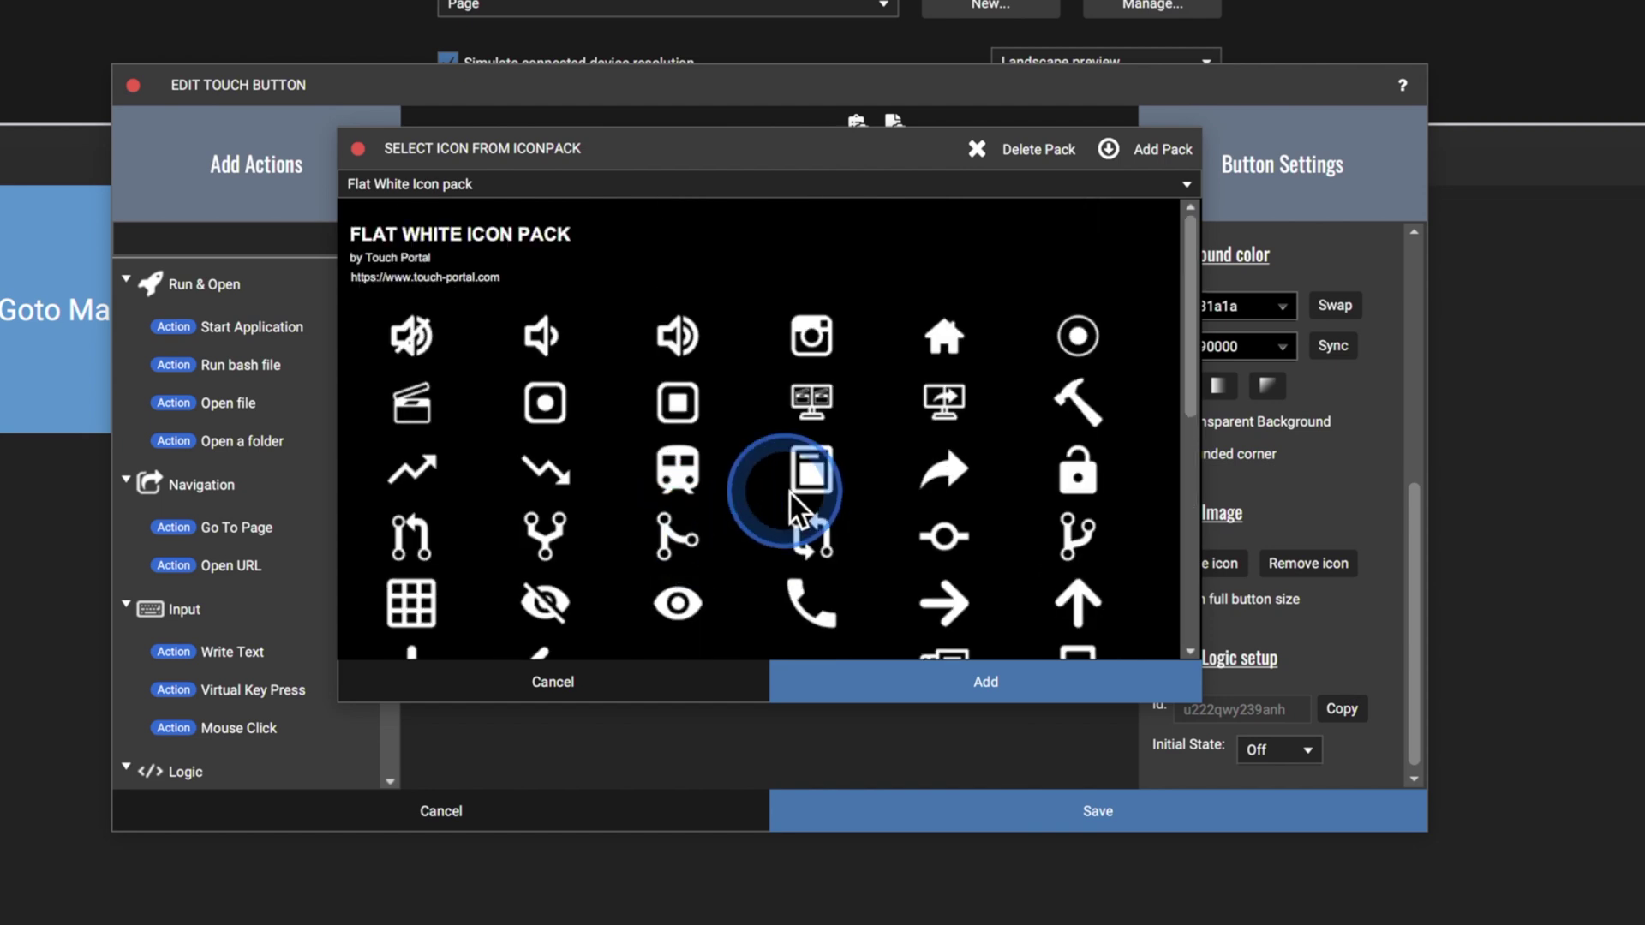
left_click(930, 471)
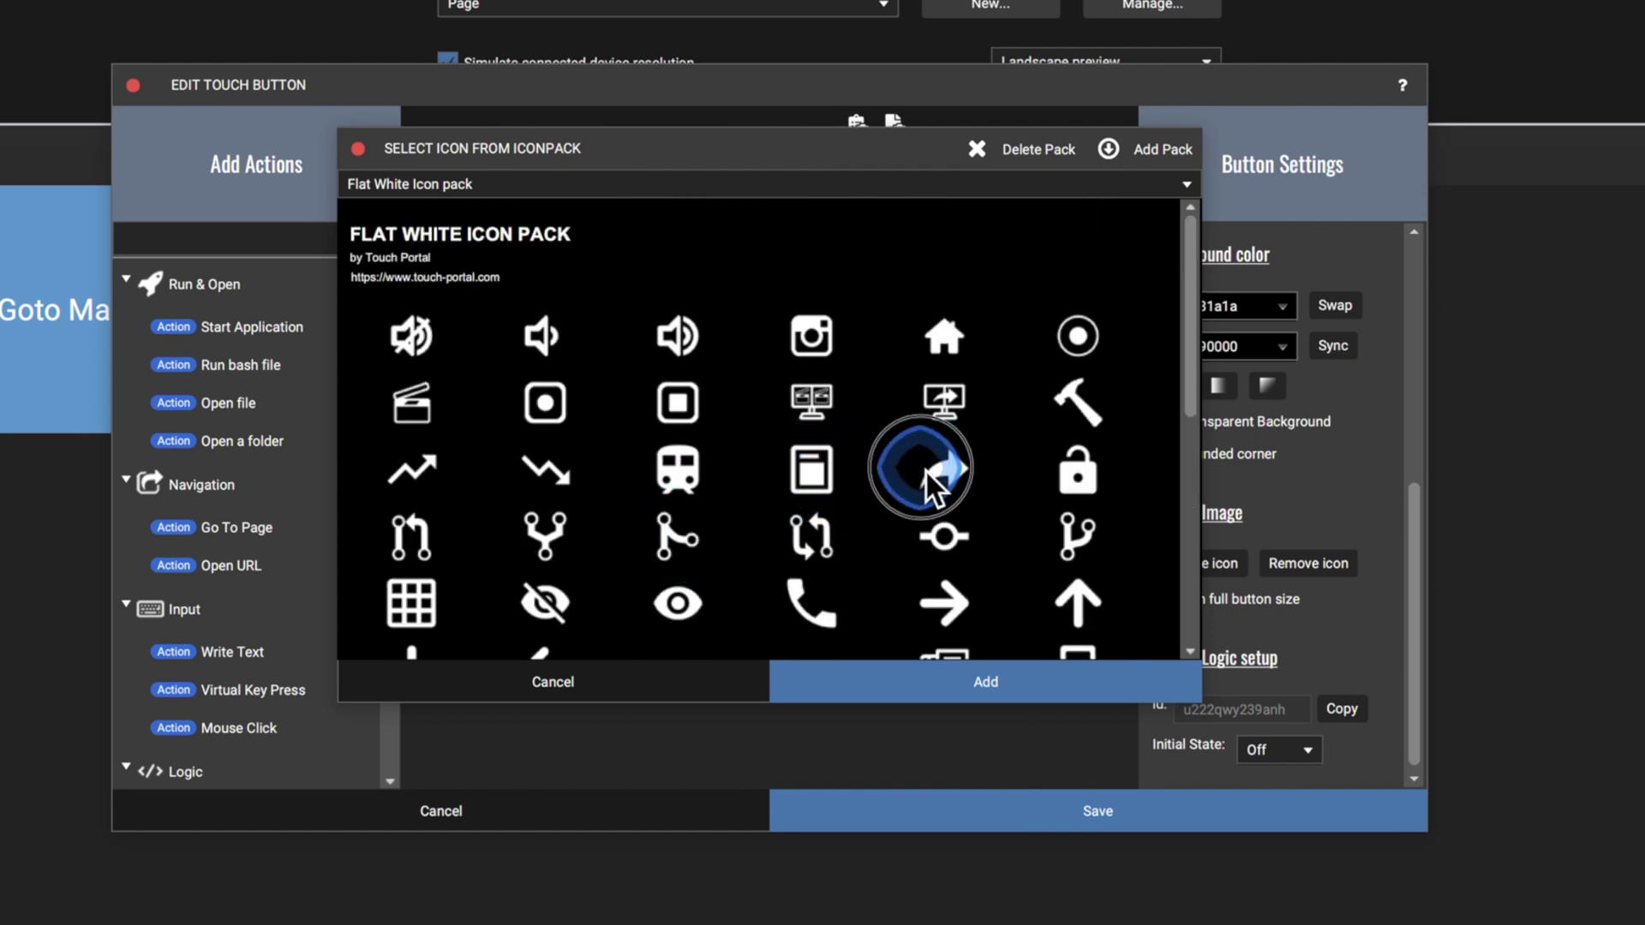
left_click(944, 658)
left_click(942, 670)
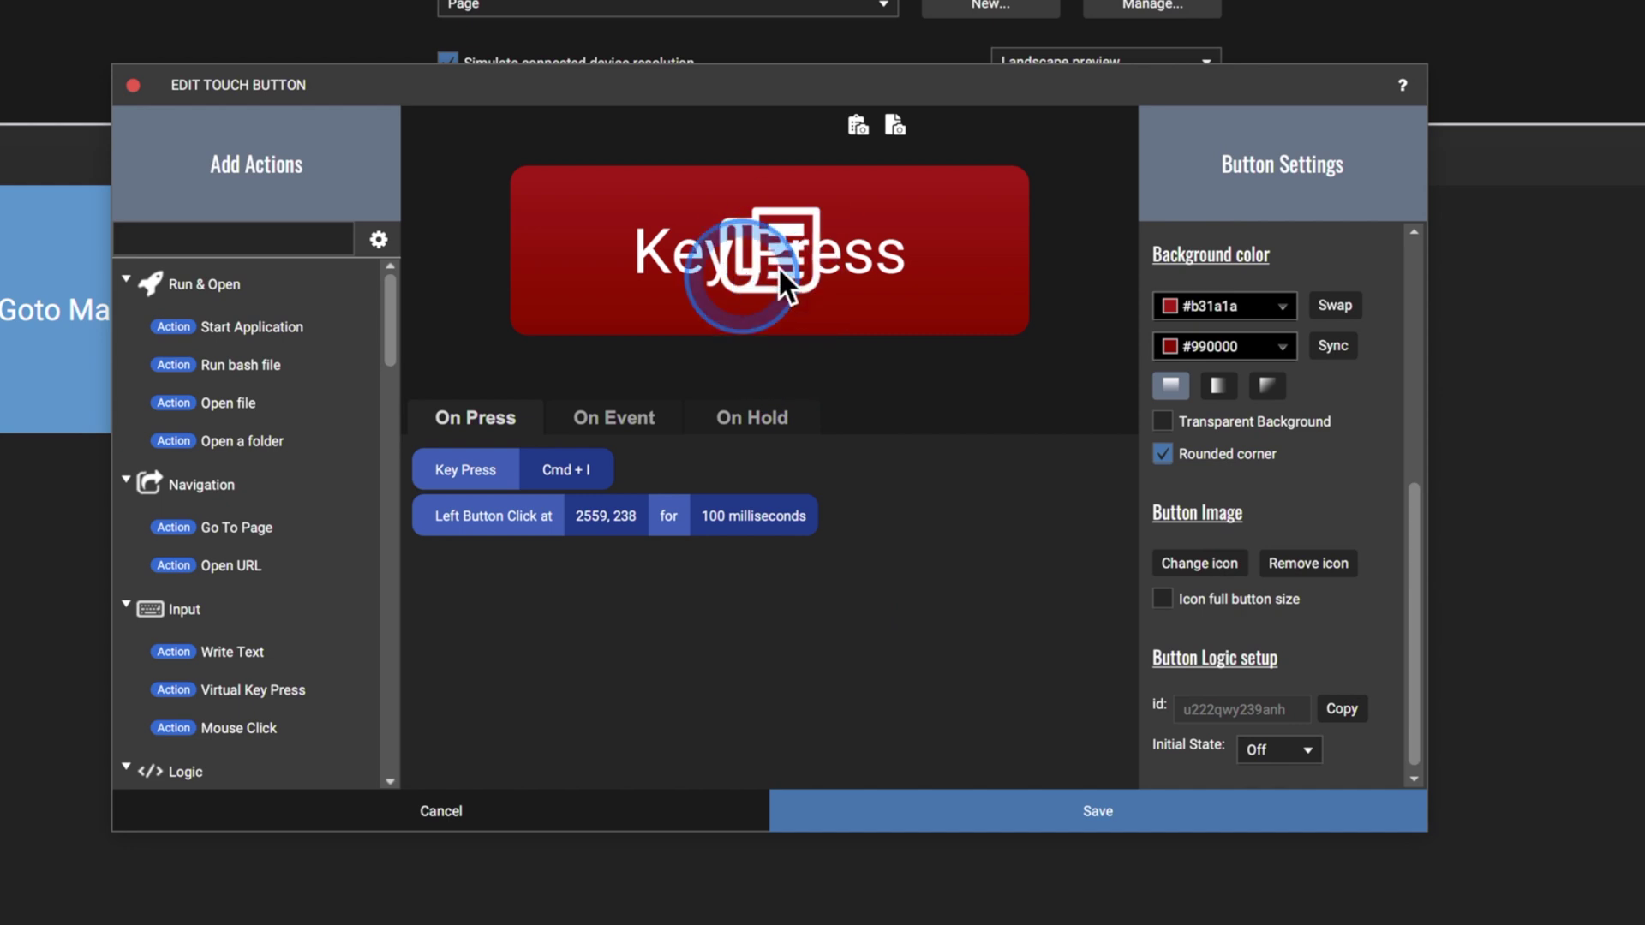
left_click(1276, 561)
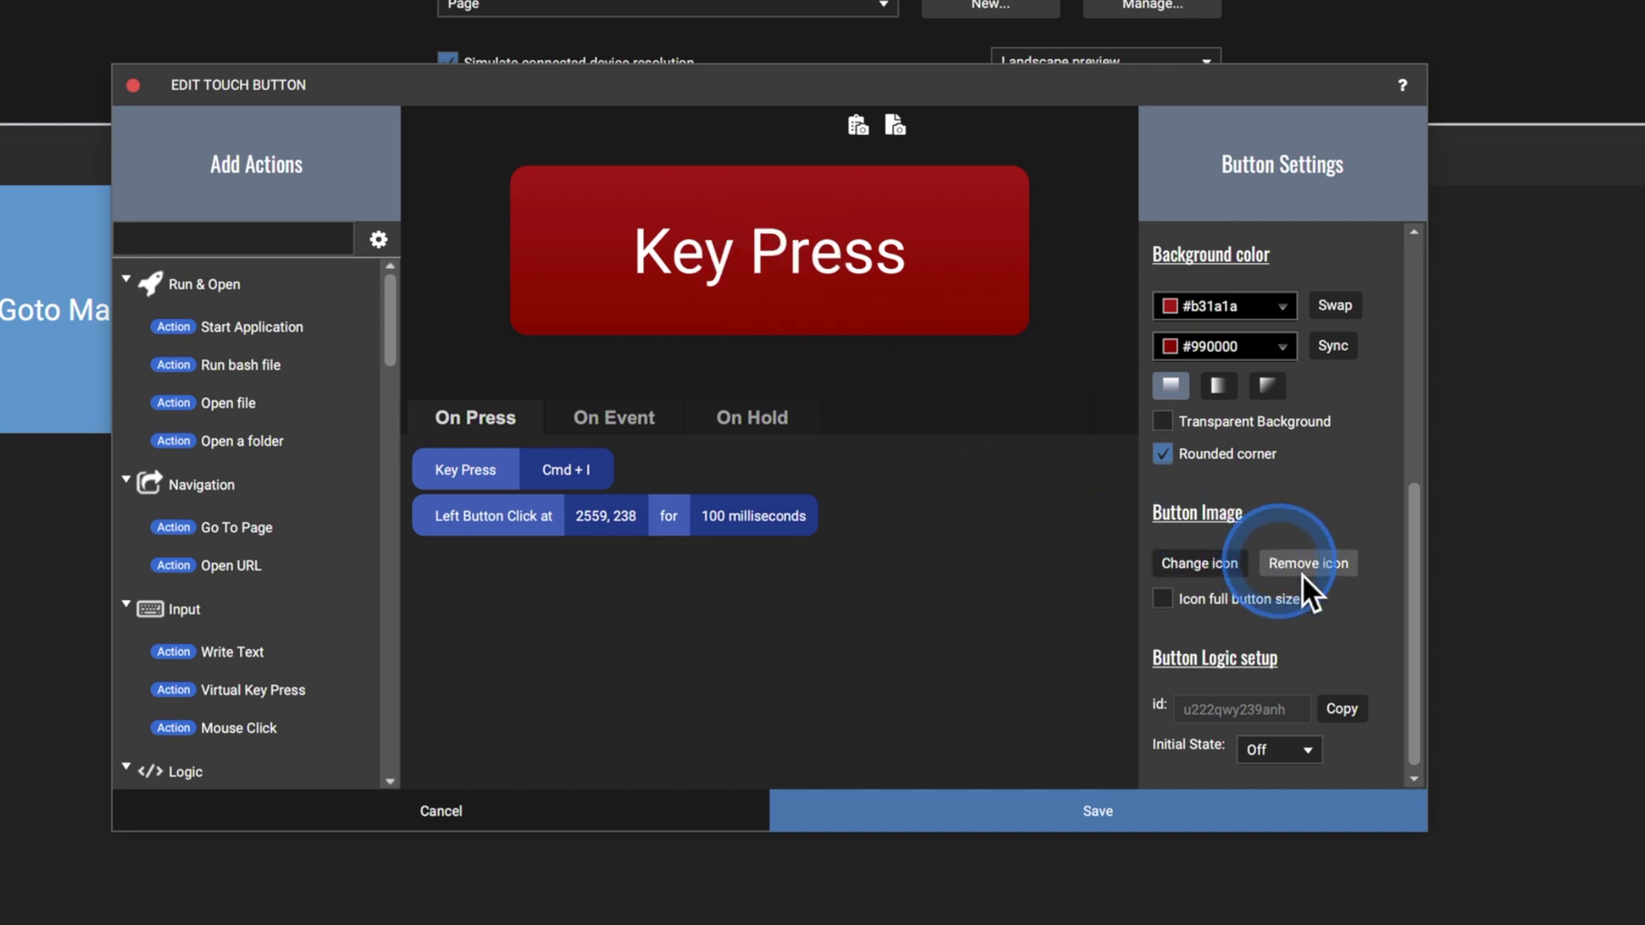
left_click(1121, 807)
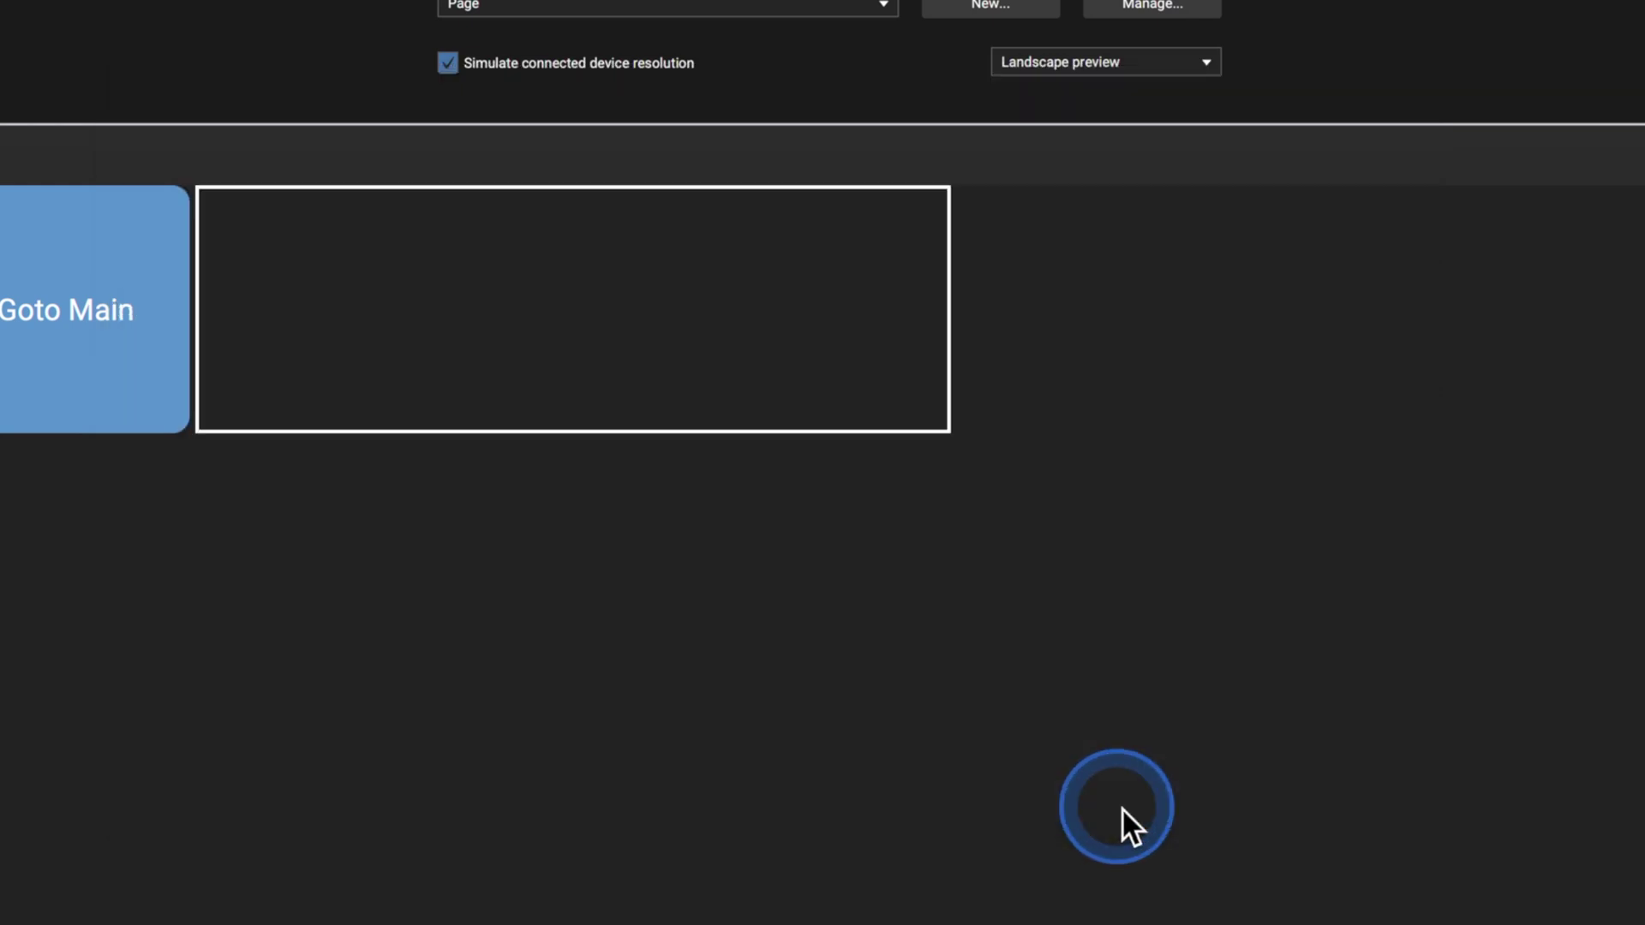
- Keep the red Key Press button and set a custom teal #18d5c8 page background (hue 175)
left_click(496, 376)
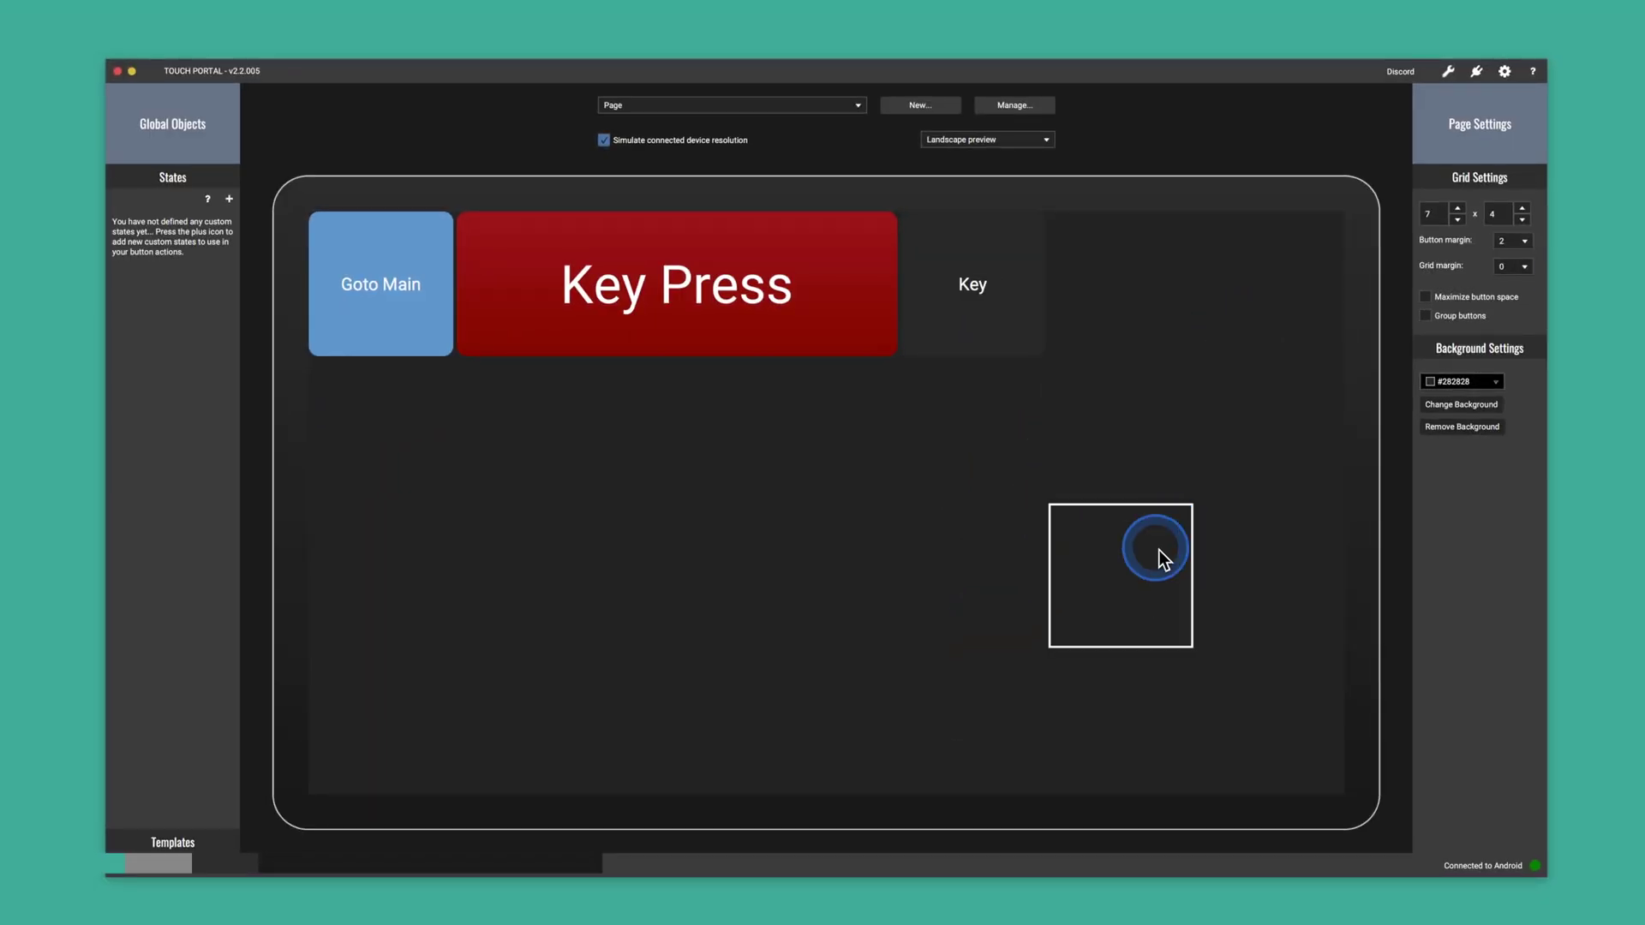
left_click(1498, 383)
left_click(1477, 530)
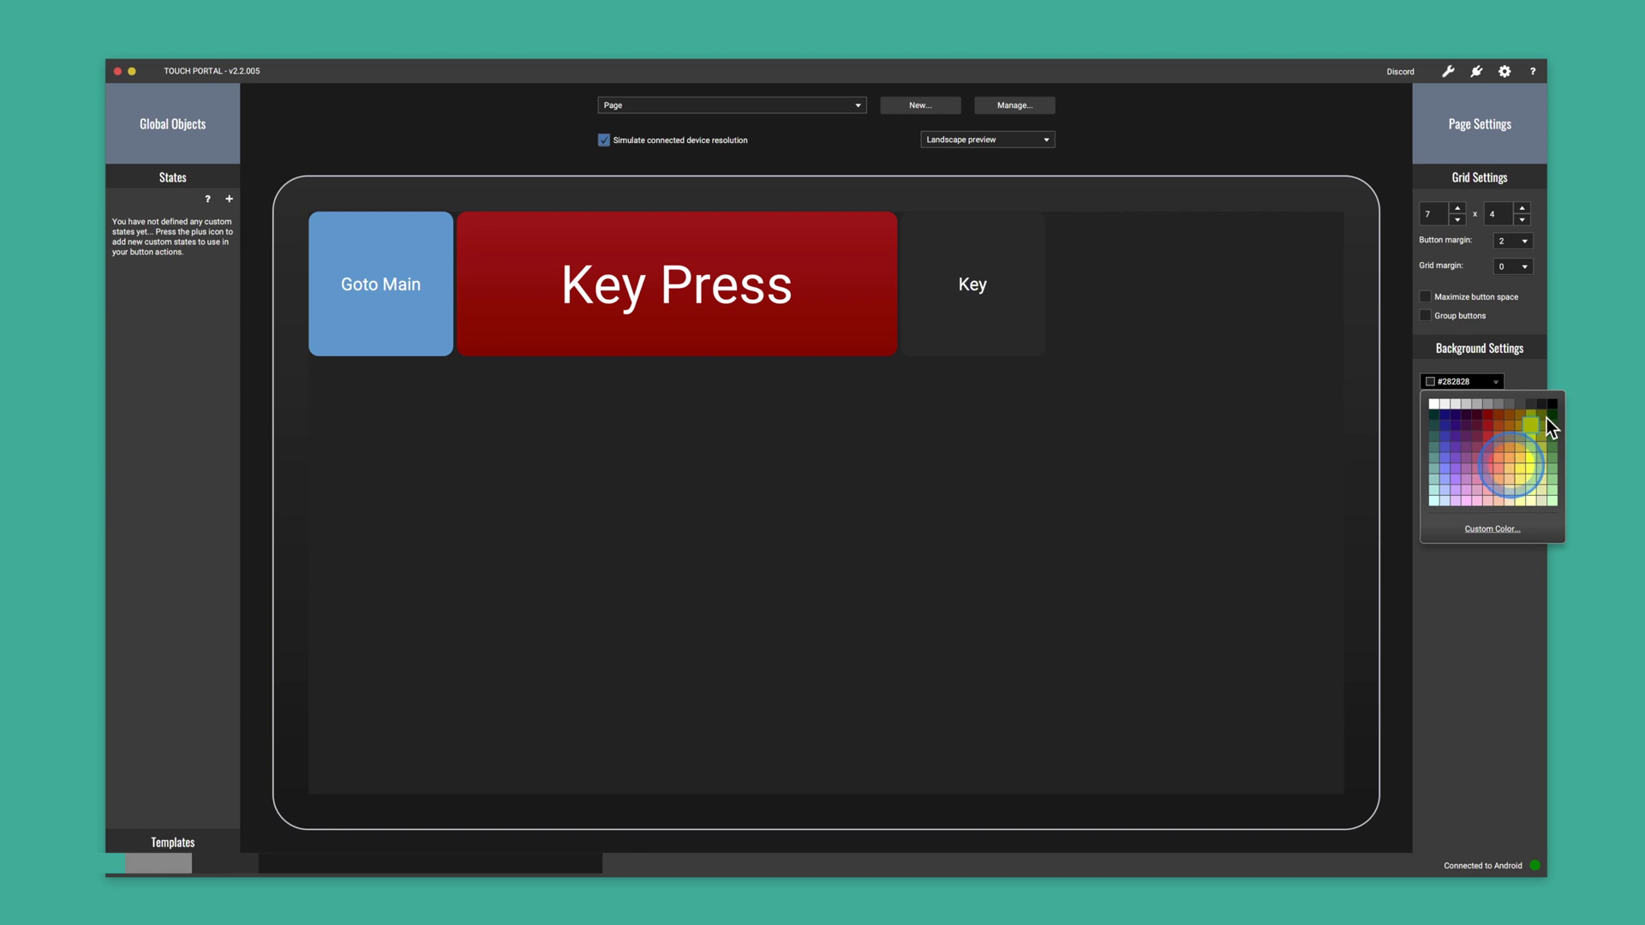
left_click(1475, 480)
left_click(1499, 526)
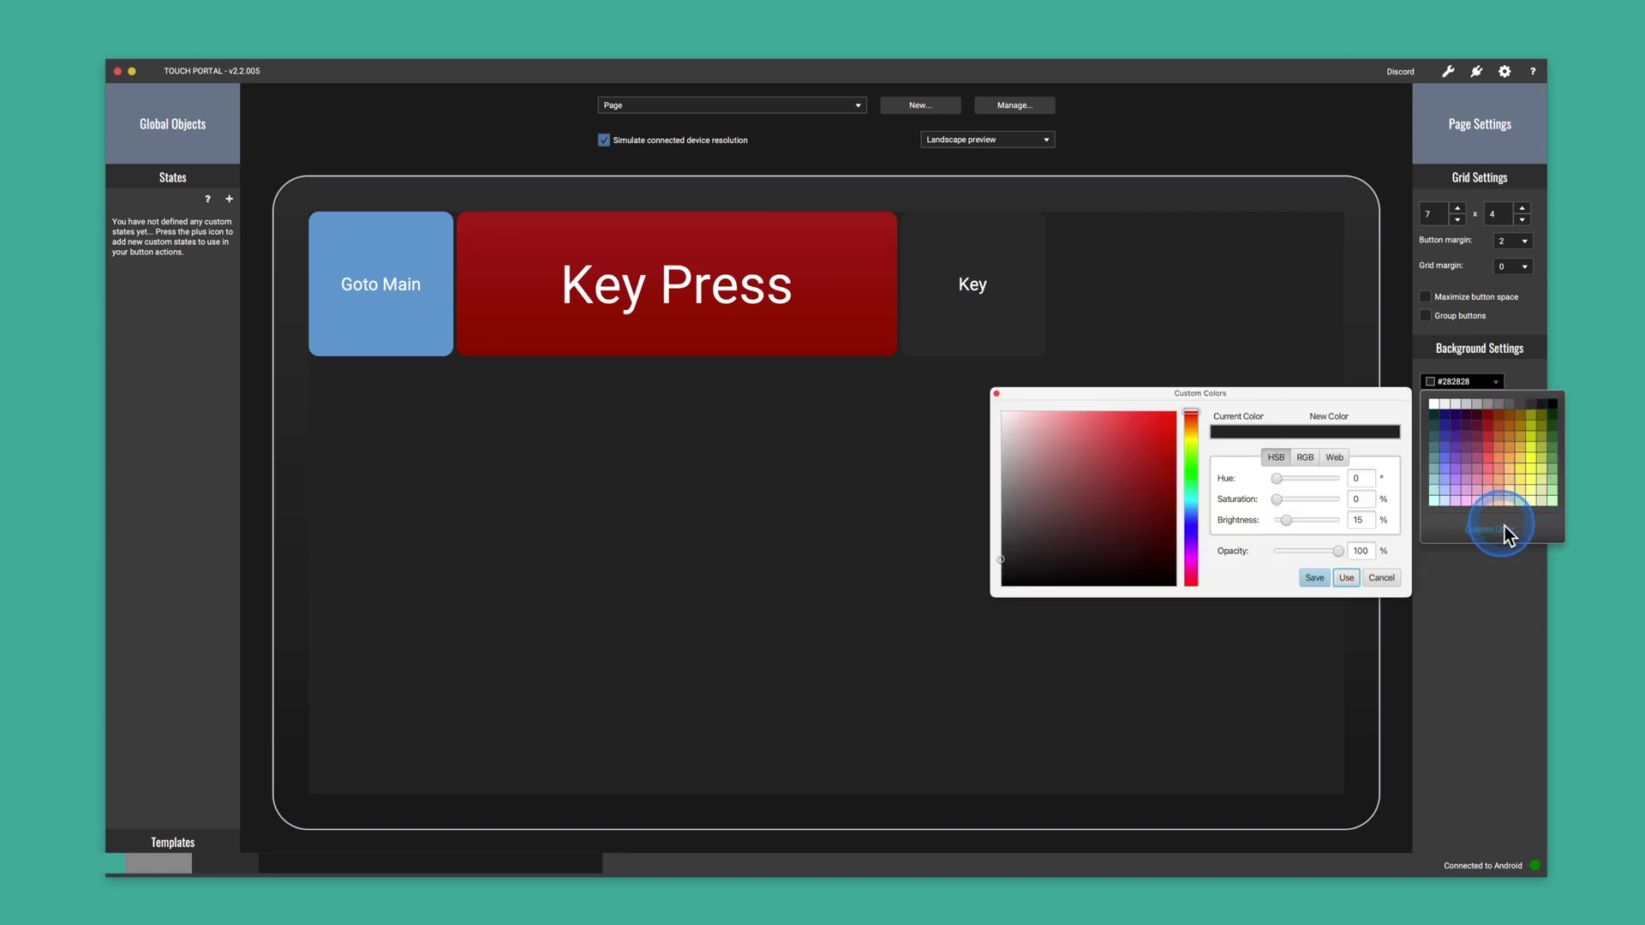
left_click(1191, 497)
left_click_drag(1130, 466, 1156, 439)
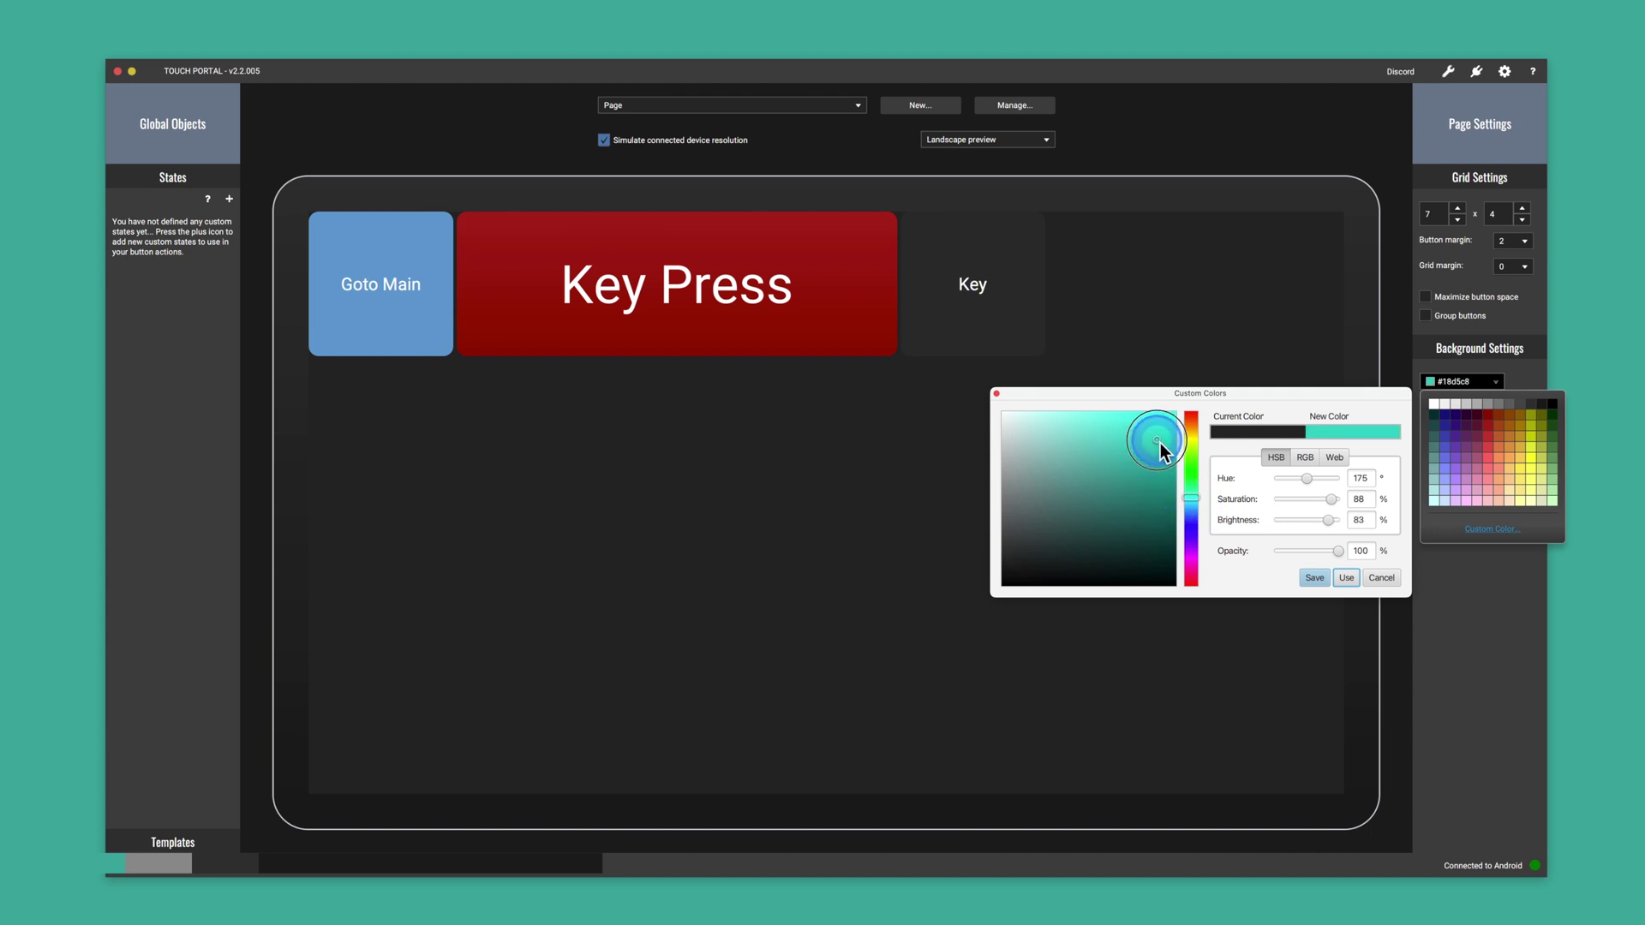
left_click(1341, 578)
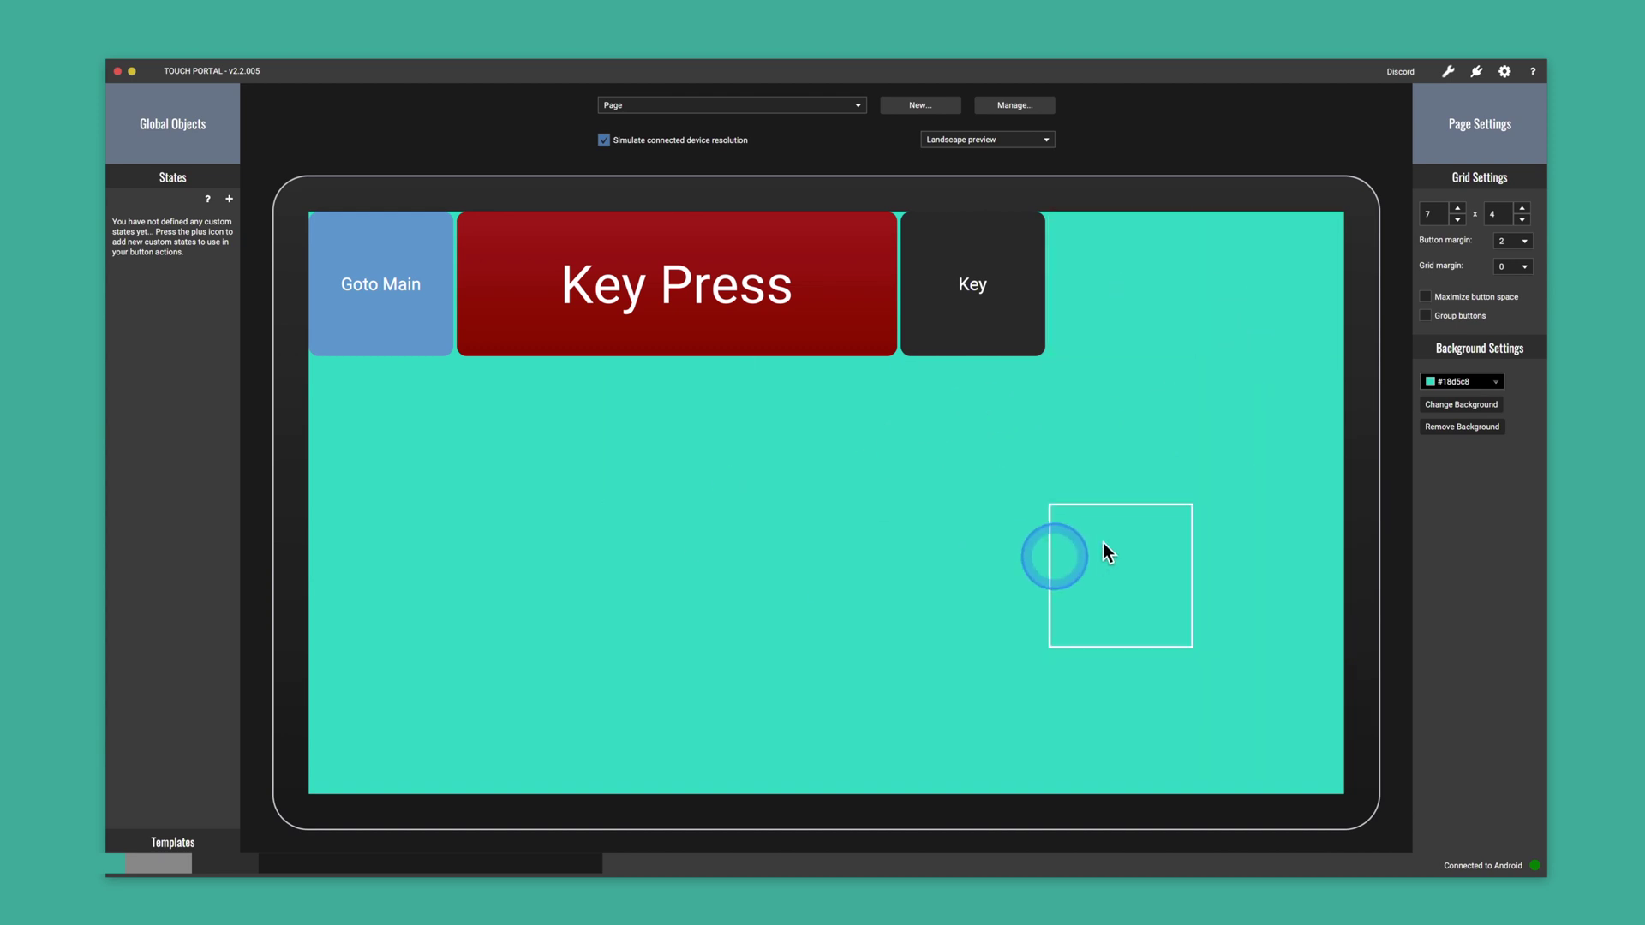
- Set Big Sur Wallpaper Techkhamun.png from the Pictures folder as the page background
left_click(1471, 408)
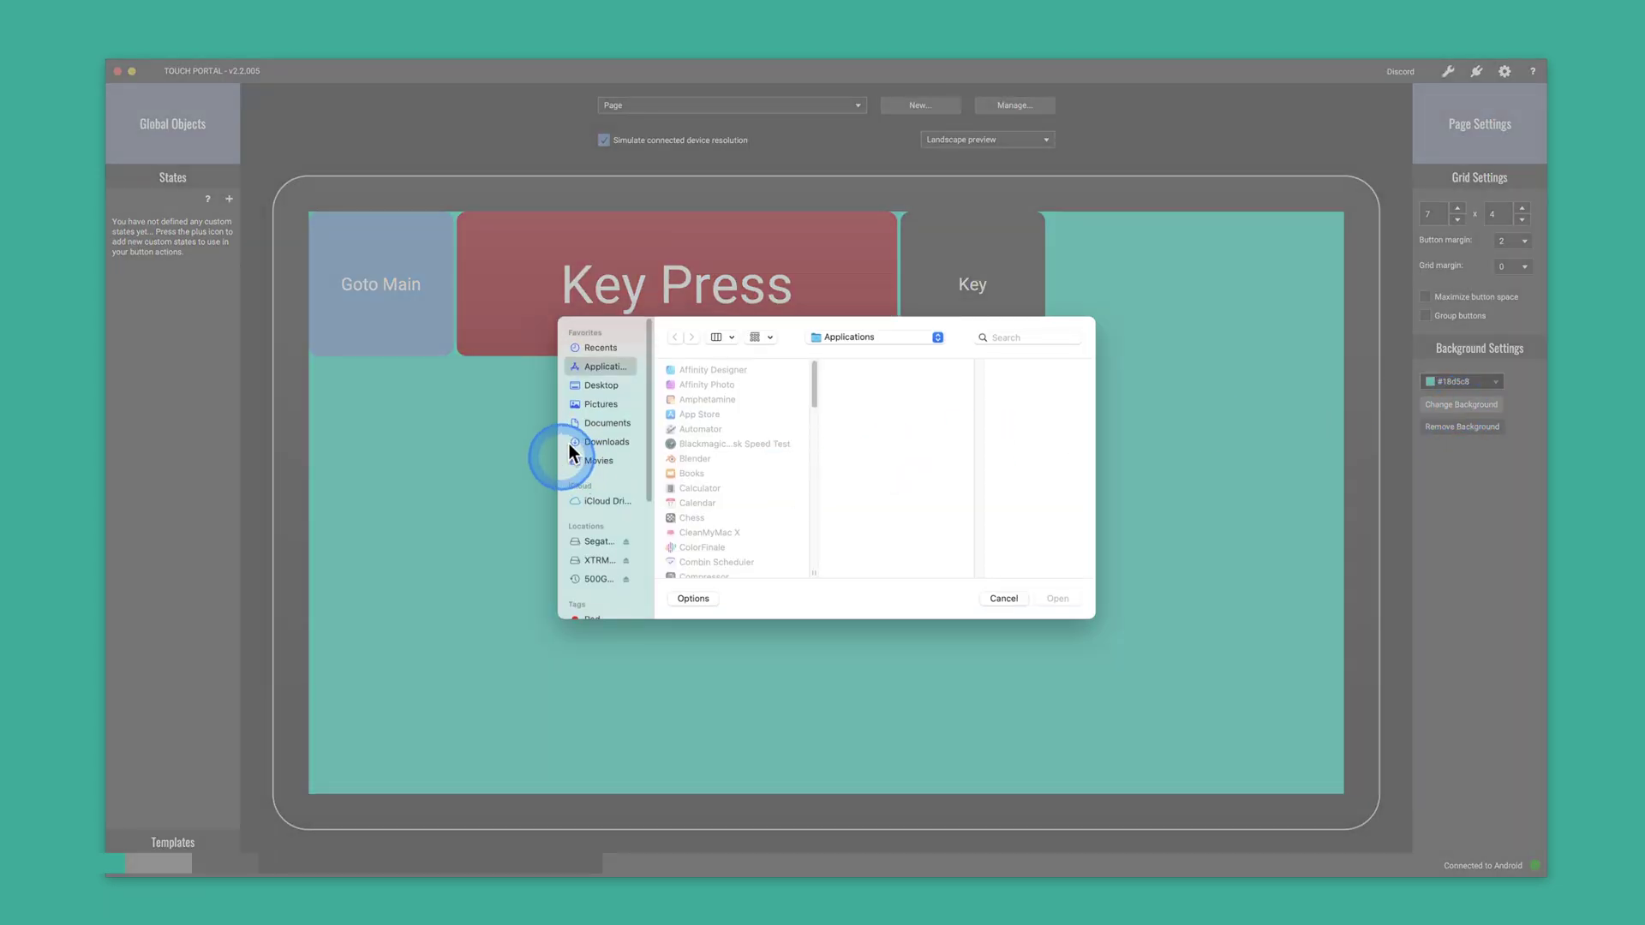
left_click(614, 407)
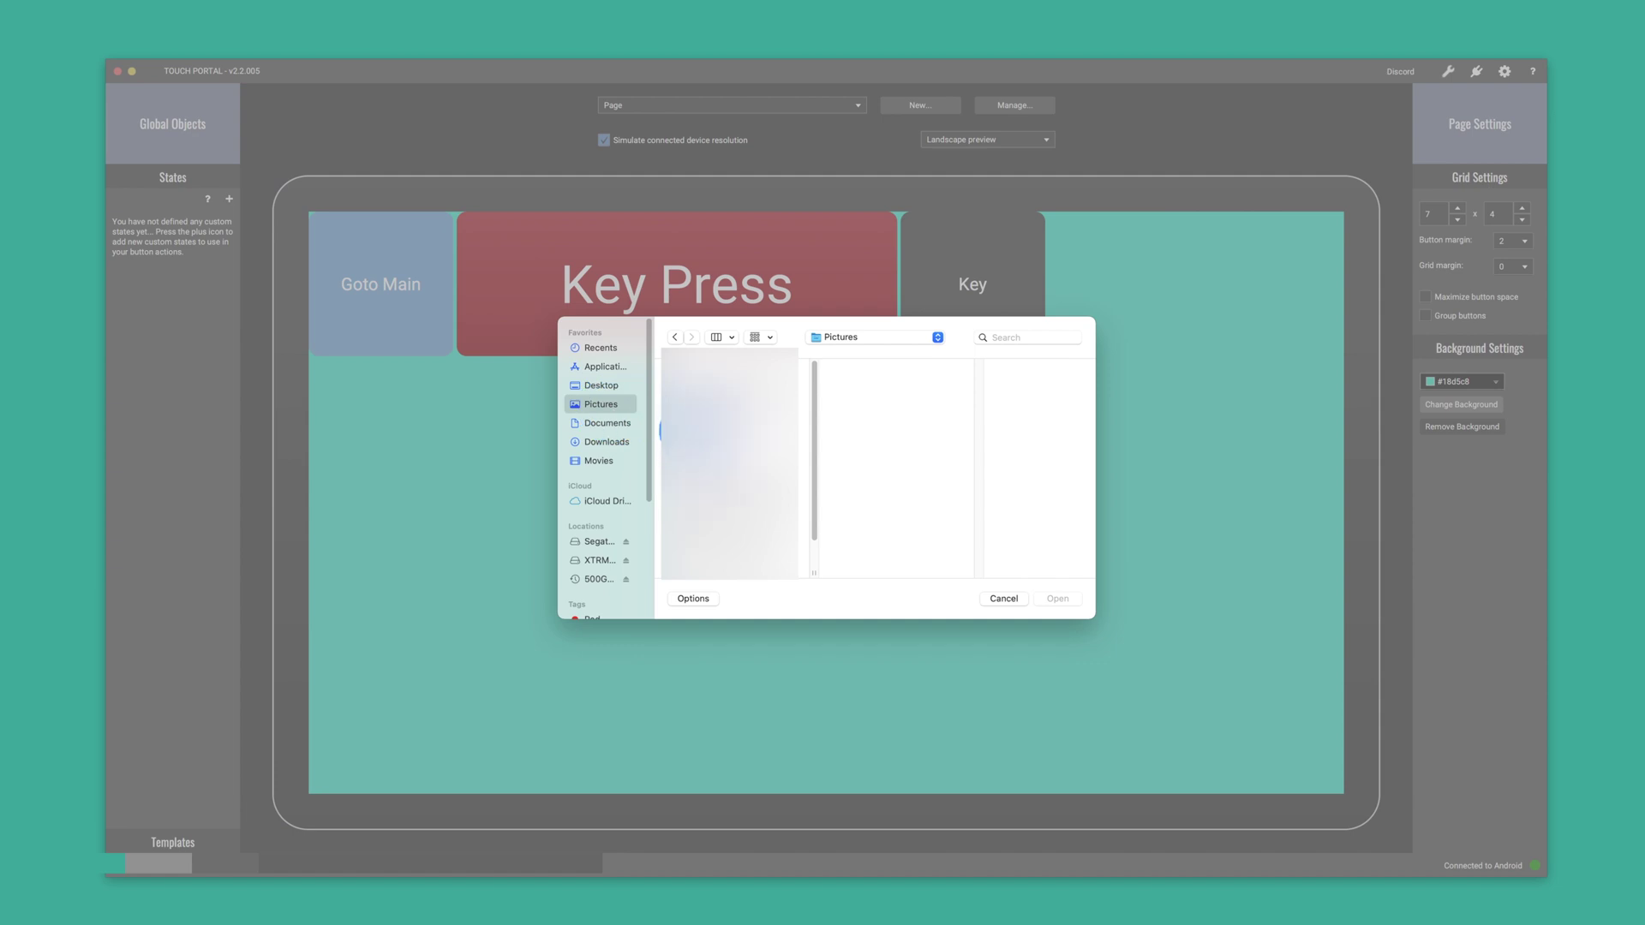
left_click(728, 370)
left_click(1063, 601)
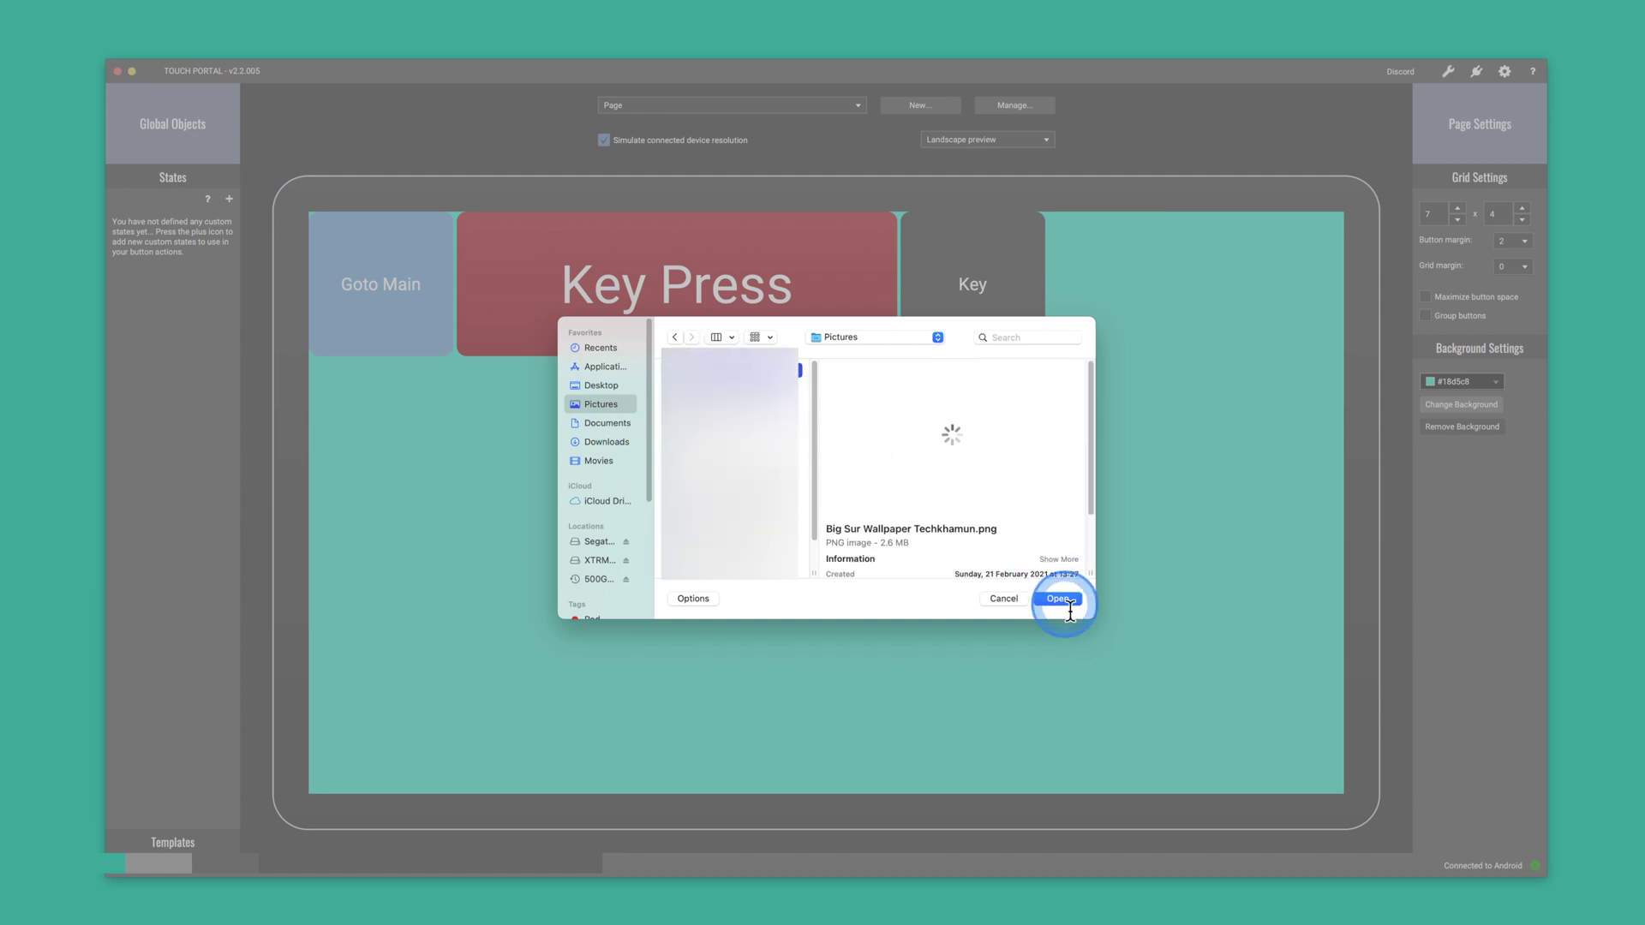
- Select several empty grid cells over the wallpaper, then select the Key button
left_click(1068, 660)
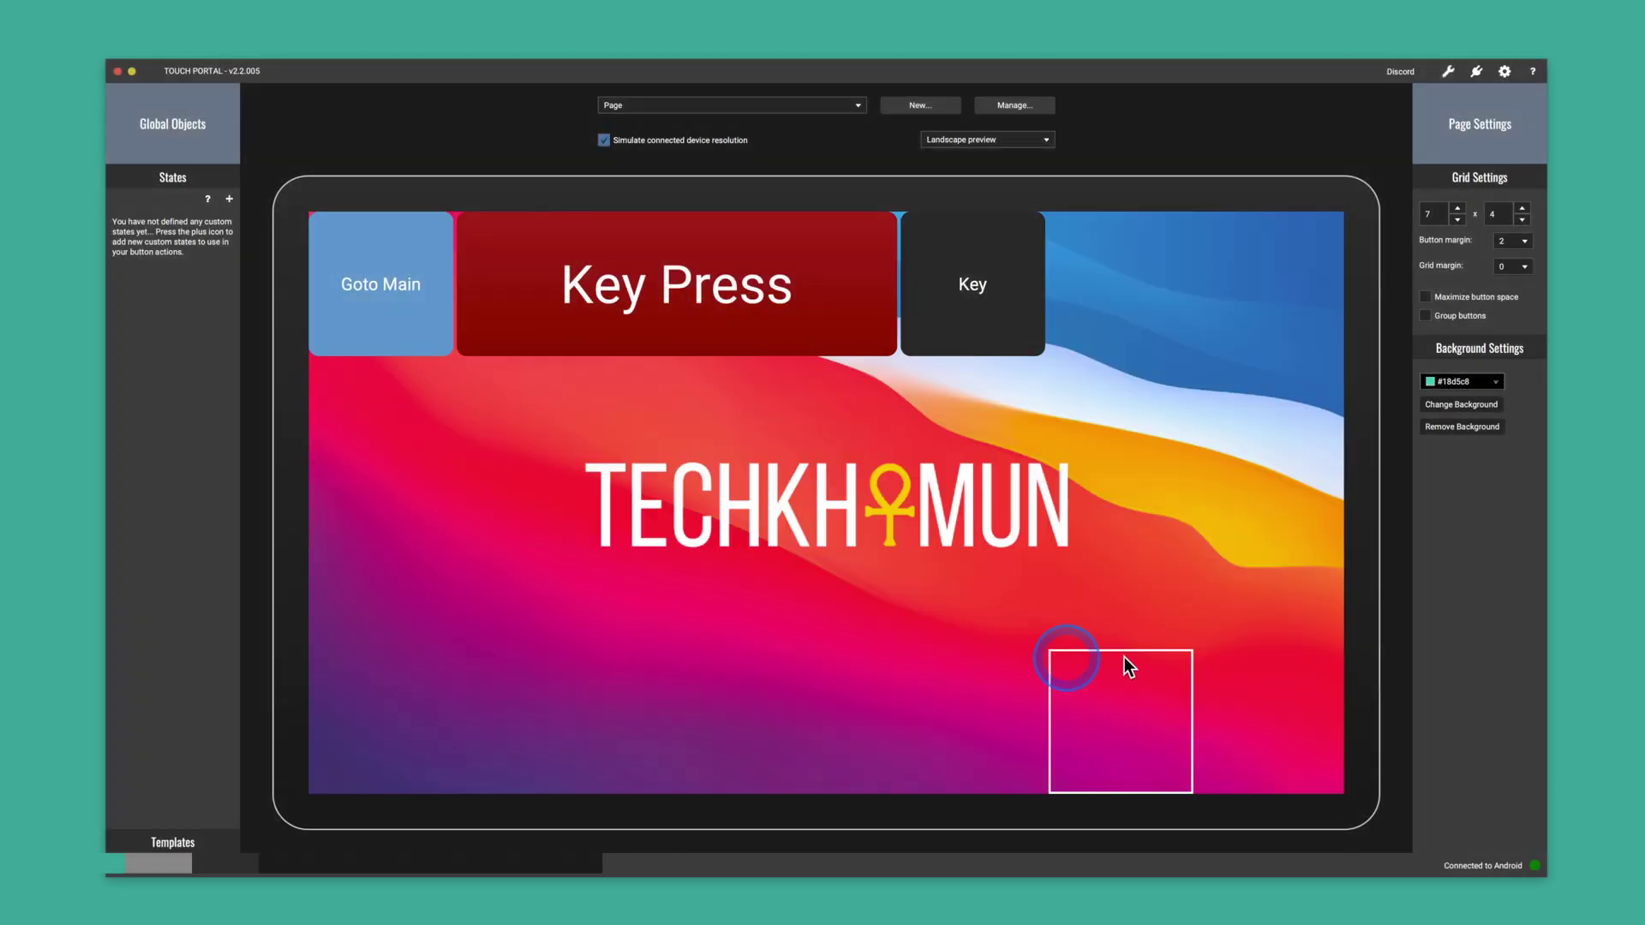
left_click(1342, 619)
left_click(792, 524)
left_click(885, 446)
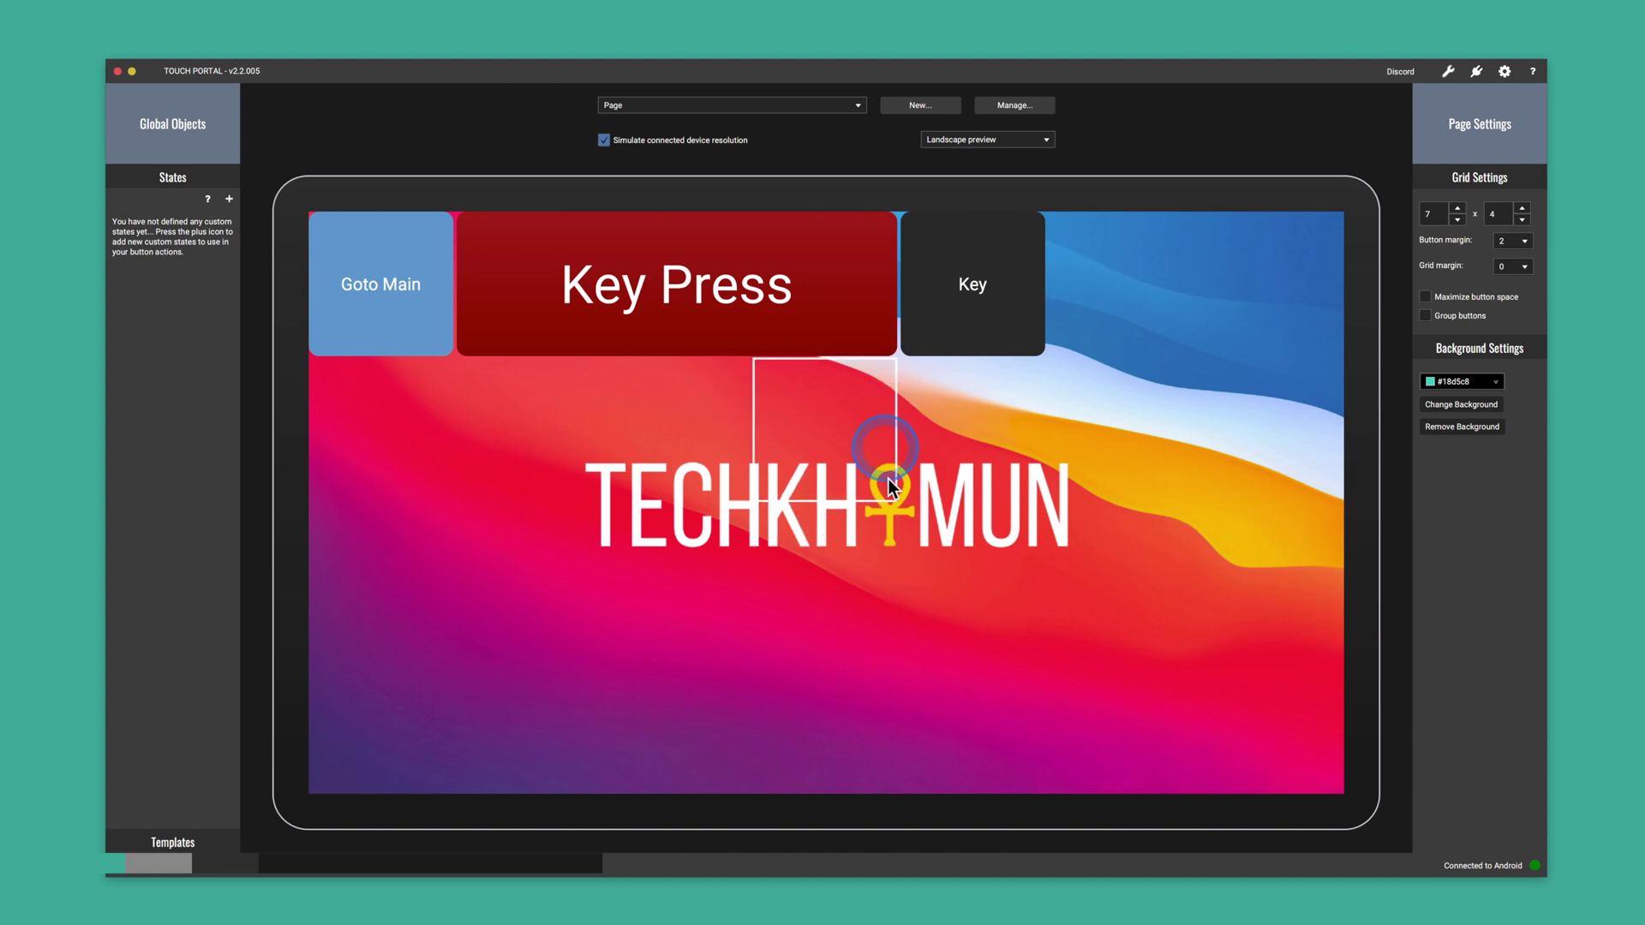
left_click(883, 518)
left_click(917, 583)
left_click(1062, 557)
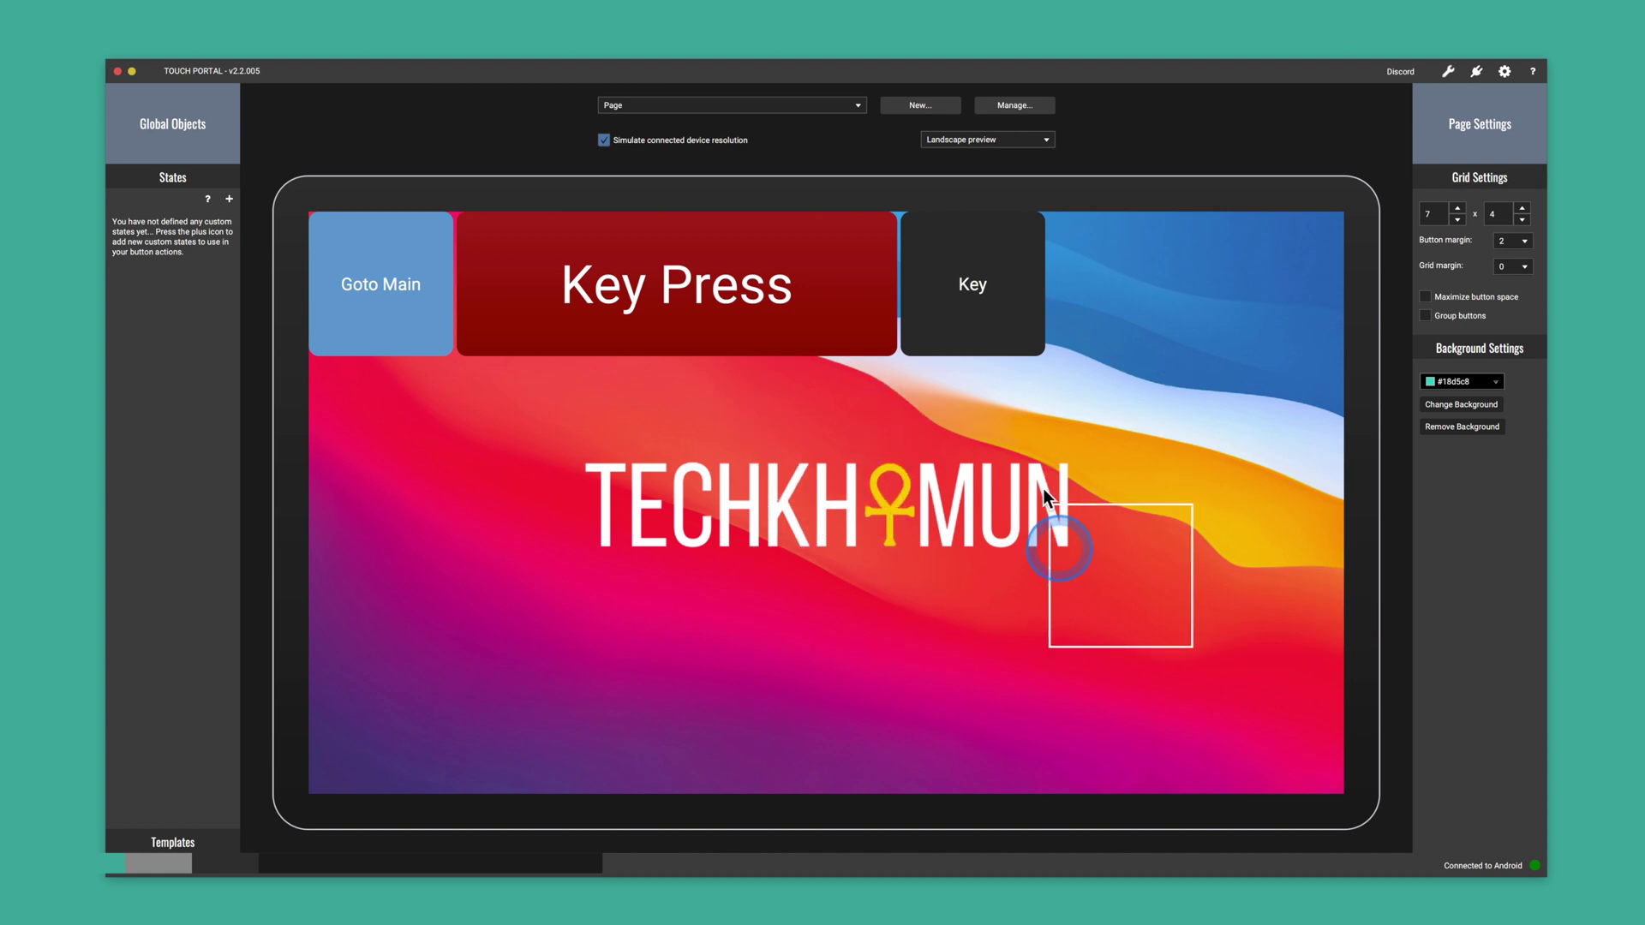
left_click(984, 371)
left_click(958, 276)
left_click(824, 175)
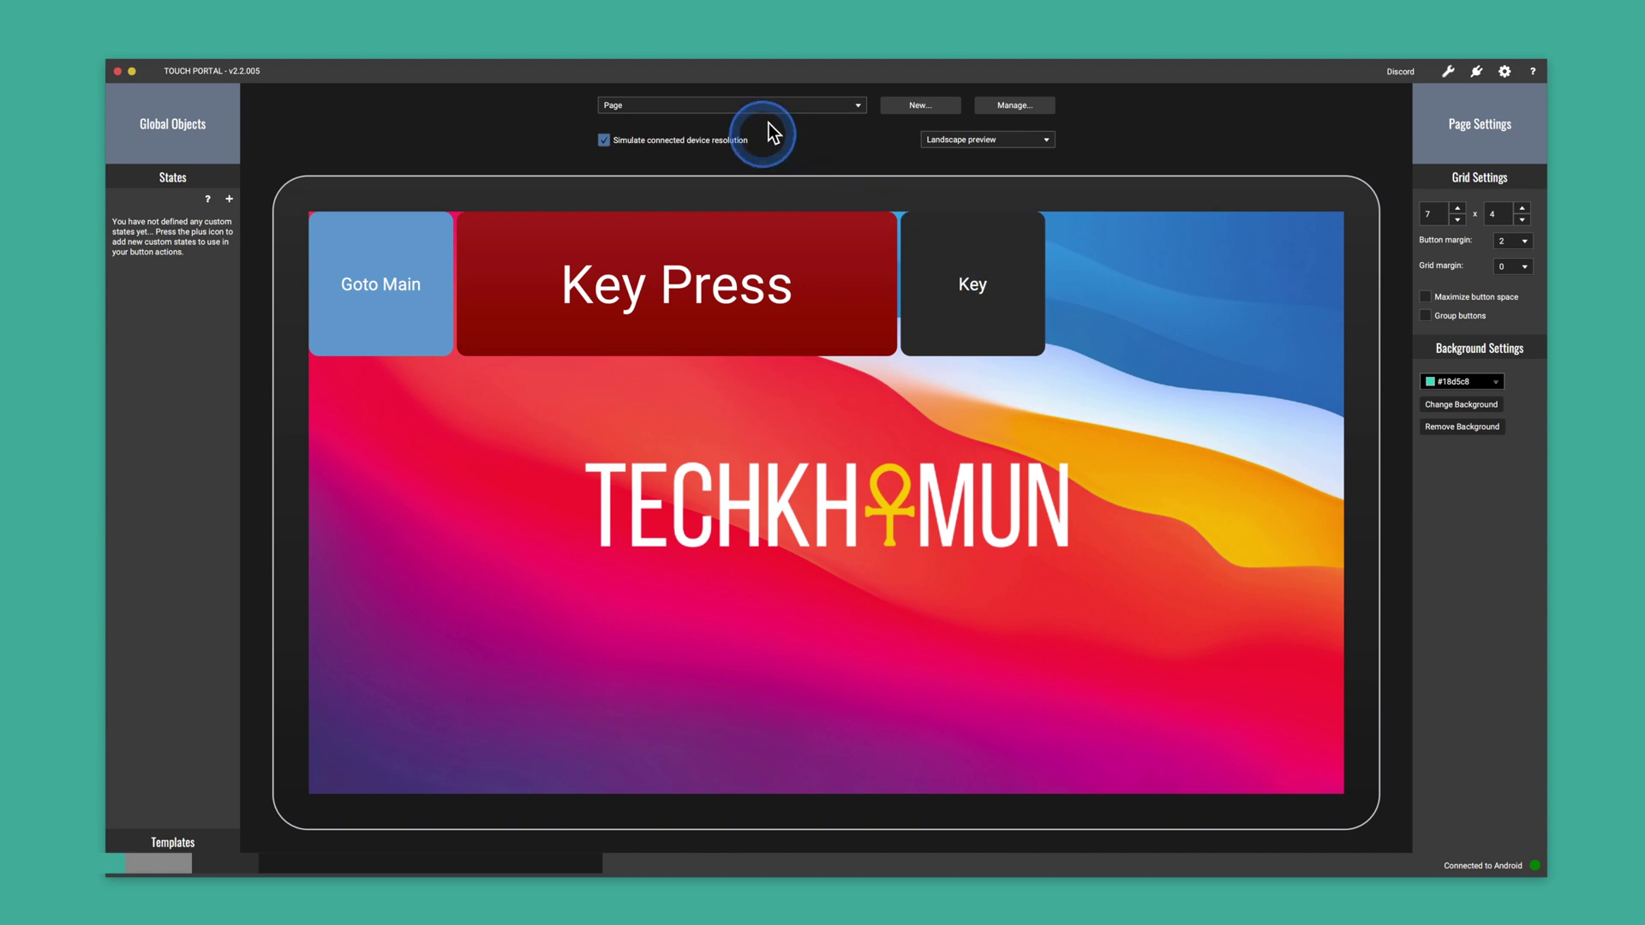
left_click(769, 106)
left_click(614, 122)
left_click(828, 368)
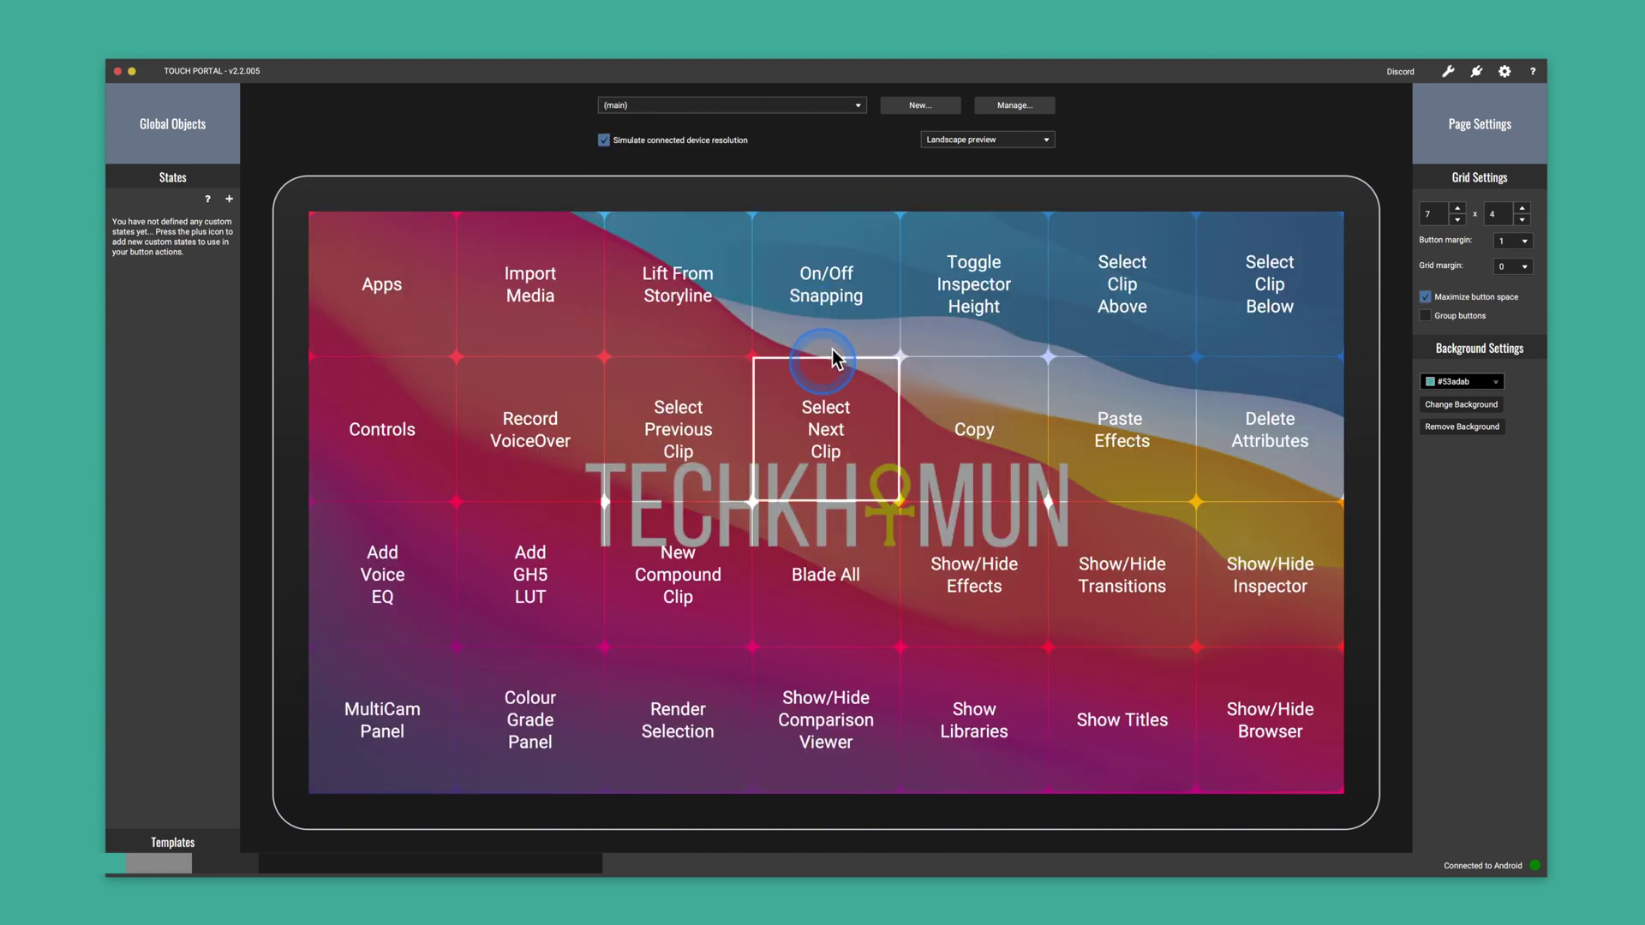
left_click(774, 322)
left_click(975, 296)
left_click(1058, 323)
left_click(1275, 300)
left_click(1285, 442)
left_click(1217, 617)
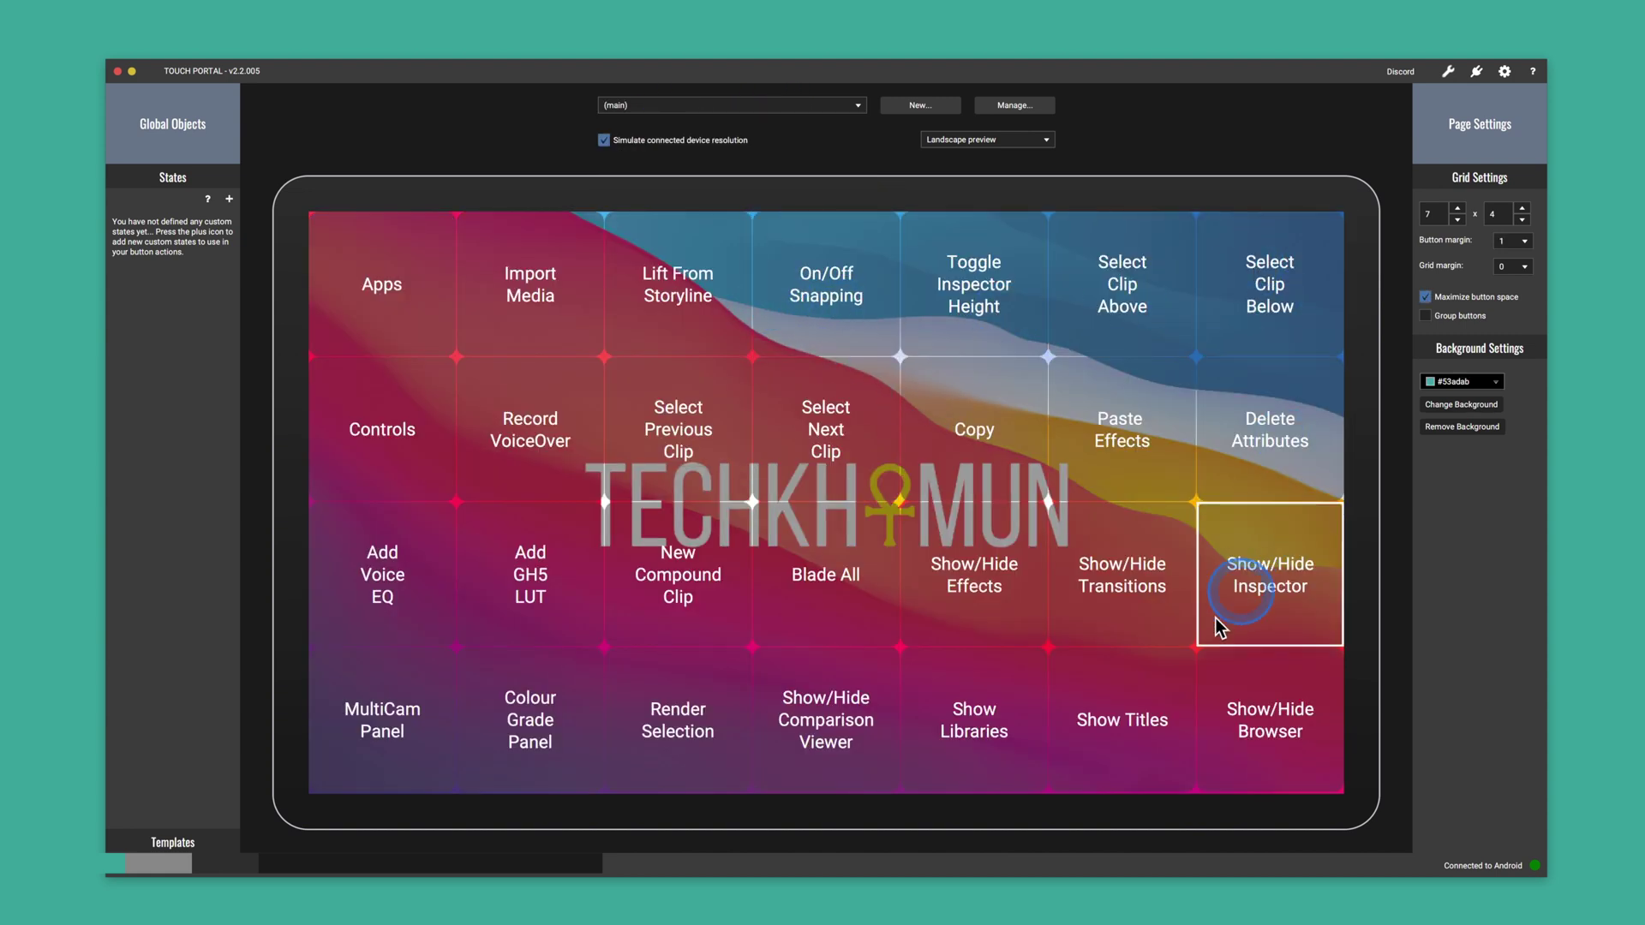
left_click(821, 614)
left_click(849, 429)
left_click(925, 519)
left_click(1084, 497)
left_click(1169, 517)
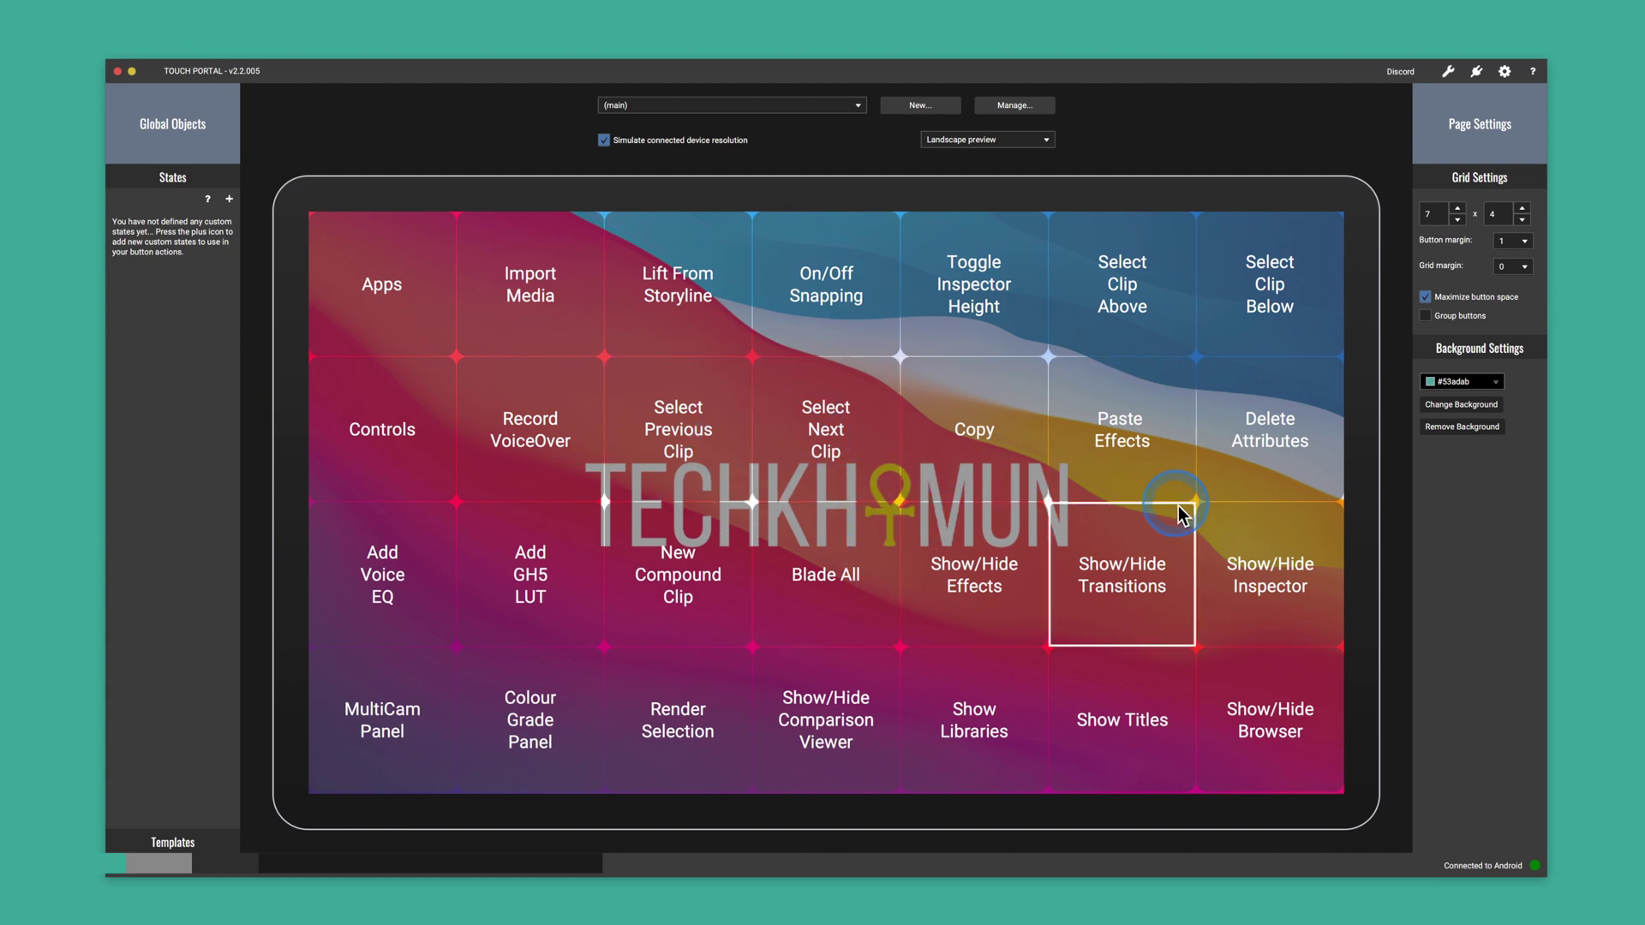
left_click(830, 110)
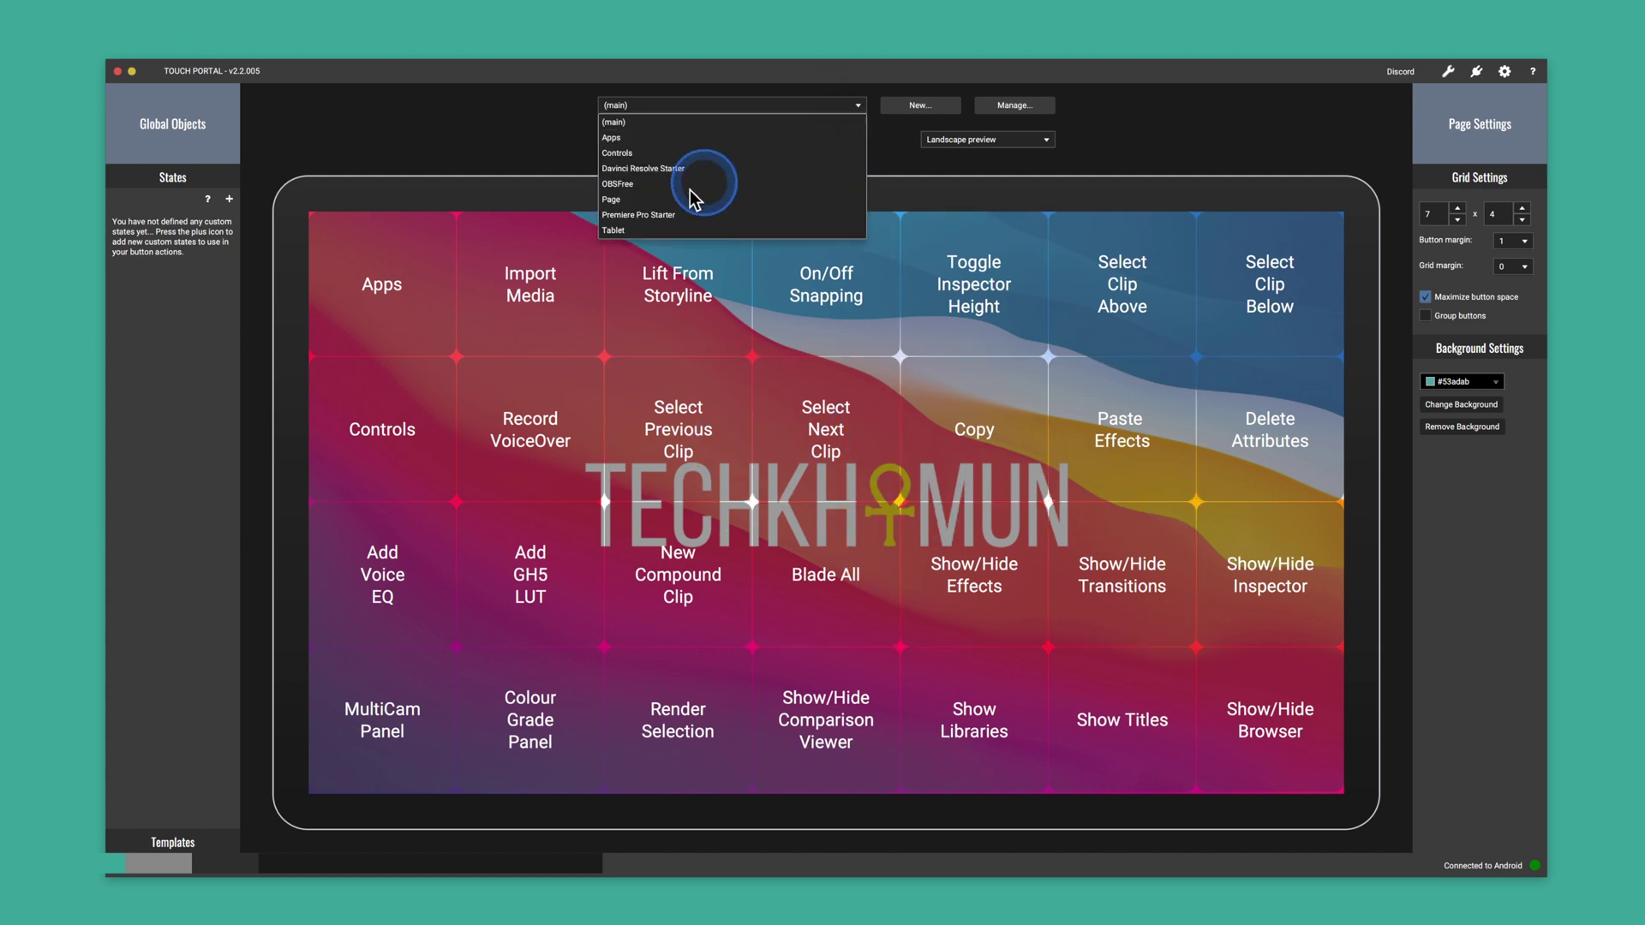
left_click(712, 200)
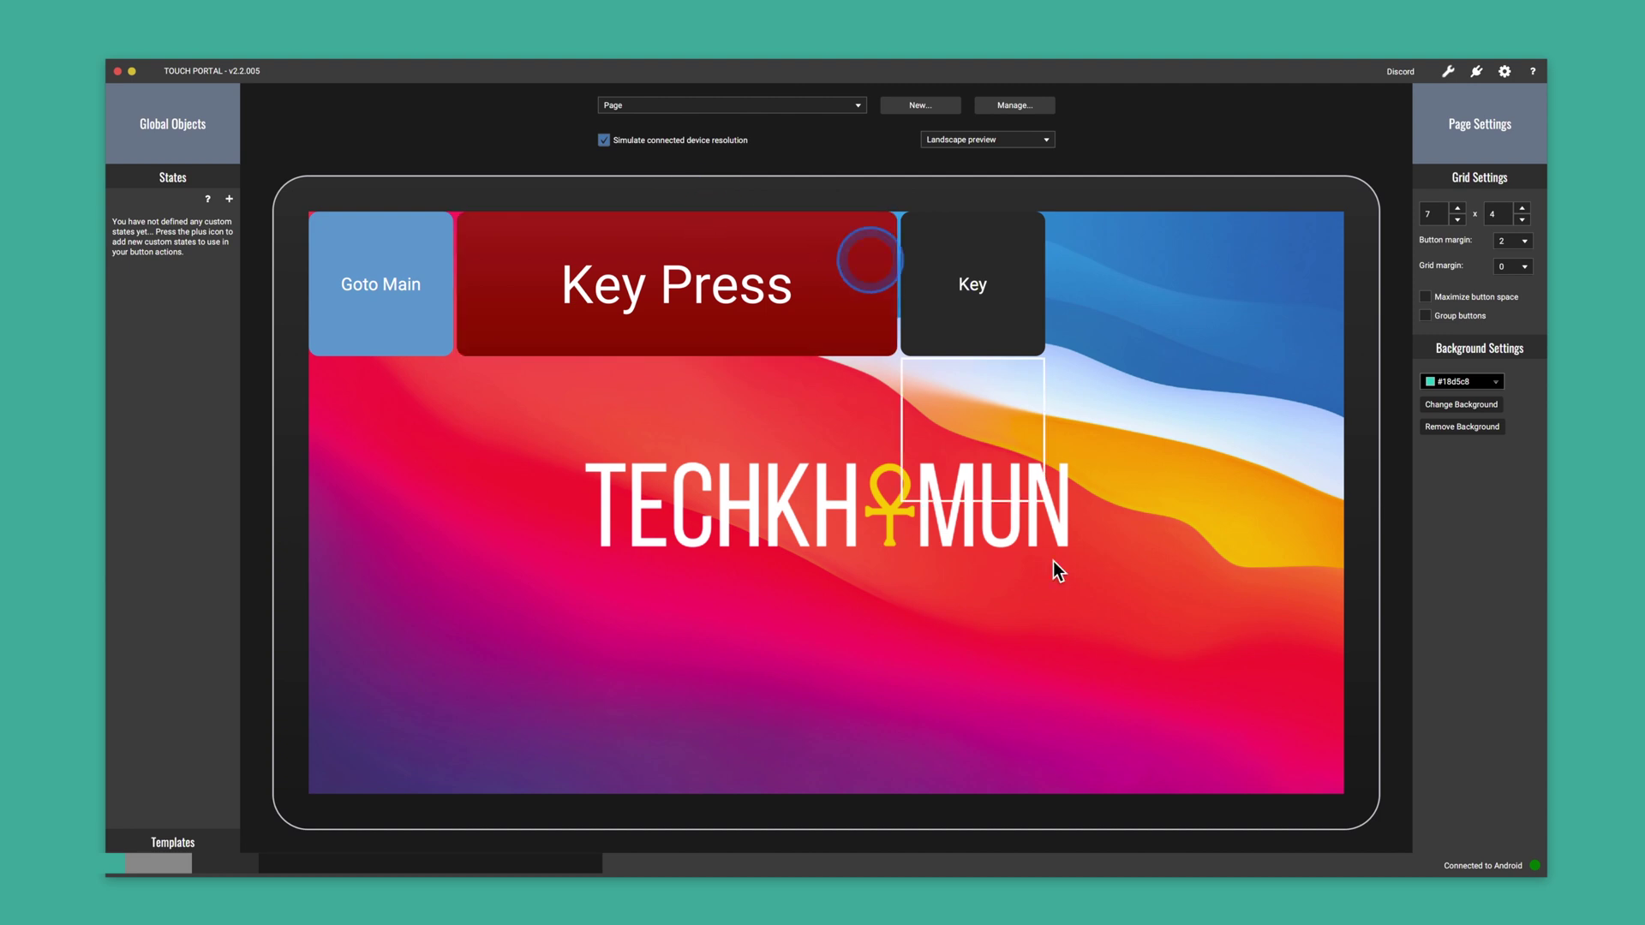
- Turn on Transparent Background for the Key button and save it
left_click(1001, 294)
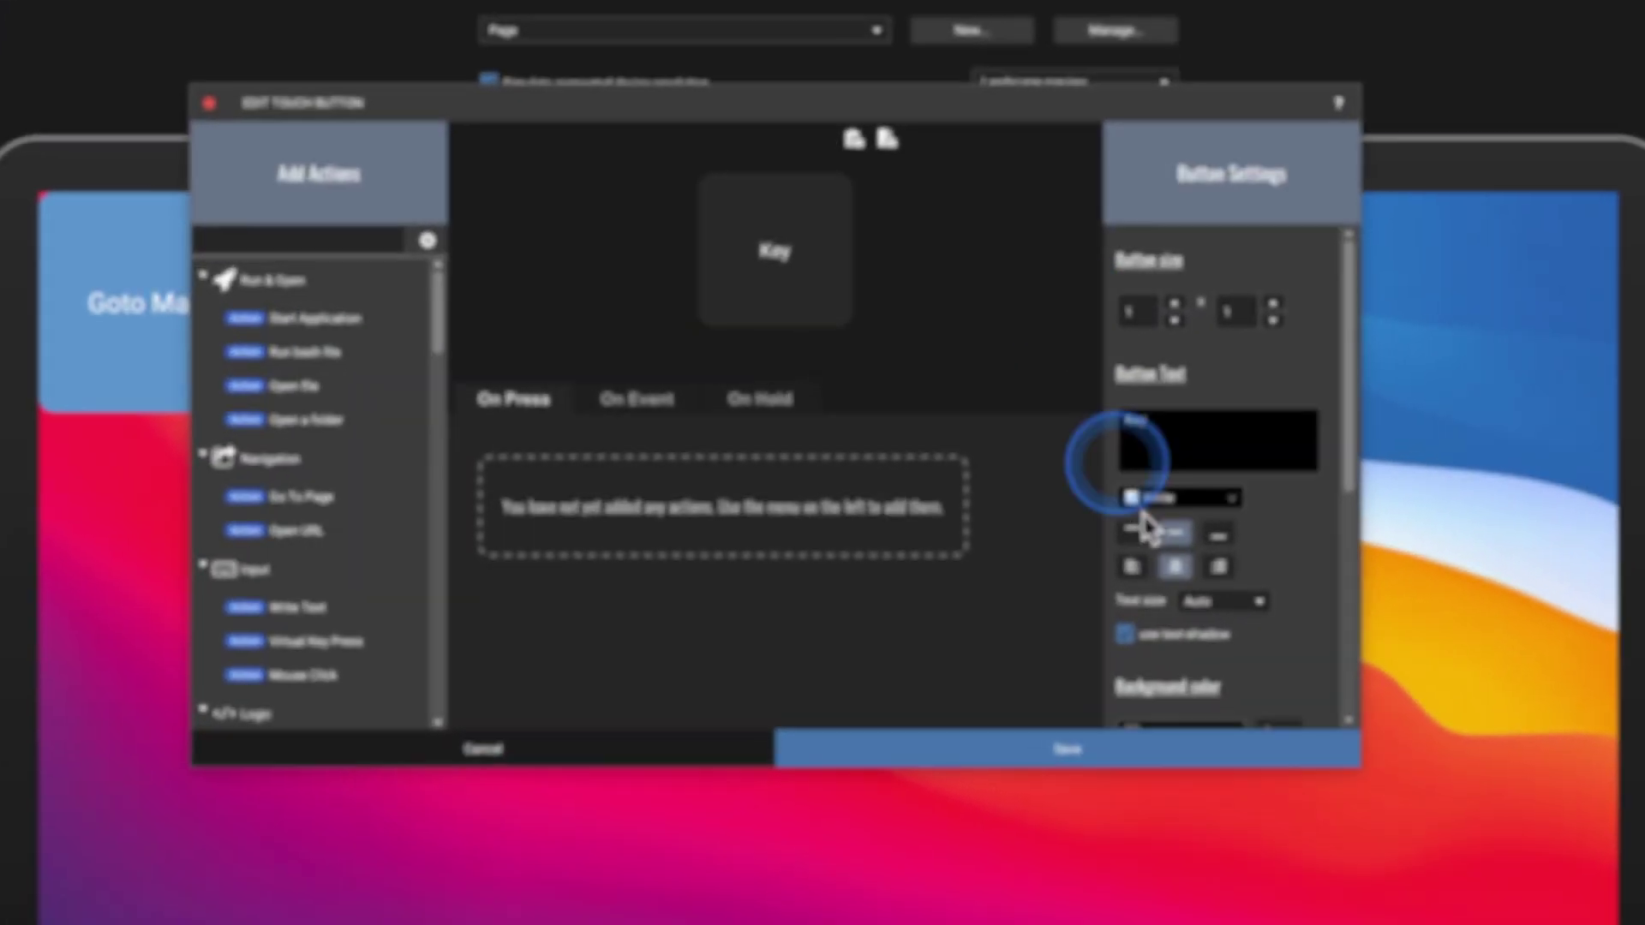
scroll(1050, 453, "down", 3)
scroll(1205, 599, "down", 2)
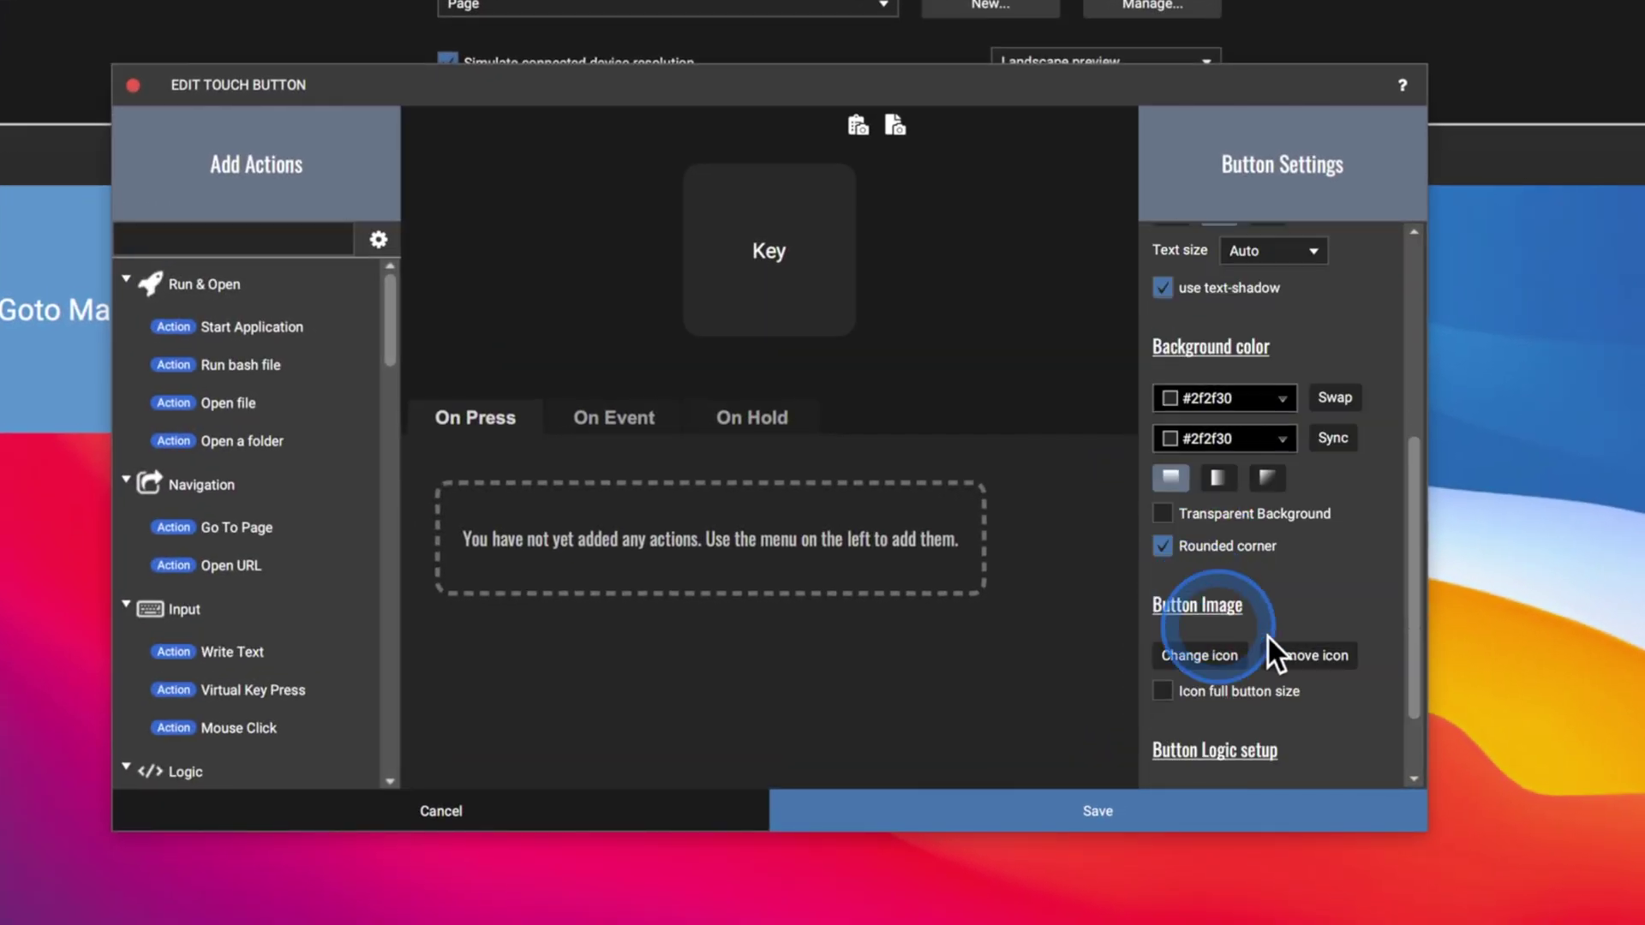
left_click(1217, 514)
left_click(1150, 810)
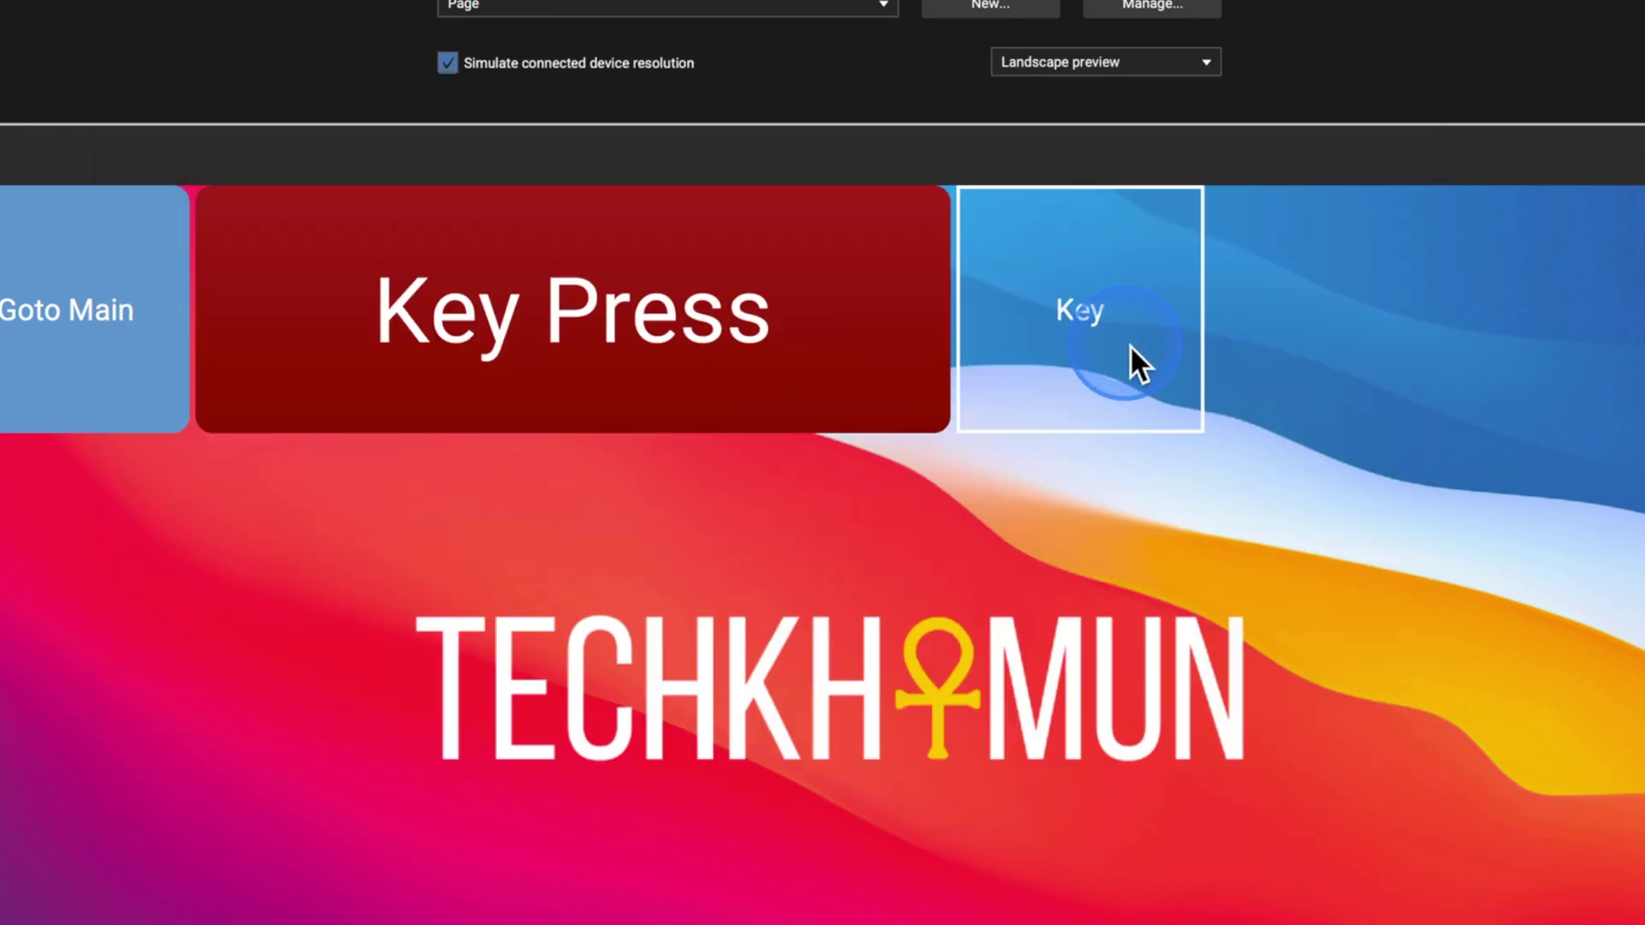
- Give the Key button a custom background colour at about 90 opacity, untick Transparent Background, and save
left_click(1130, 346)
scroll(1285, 582, "down", 3)
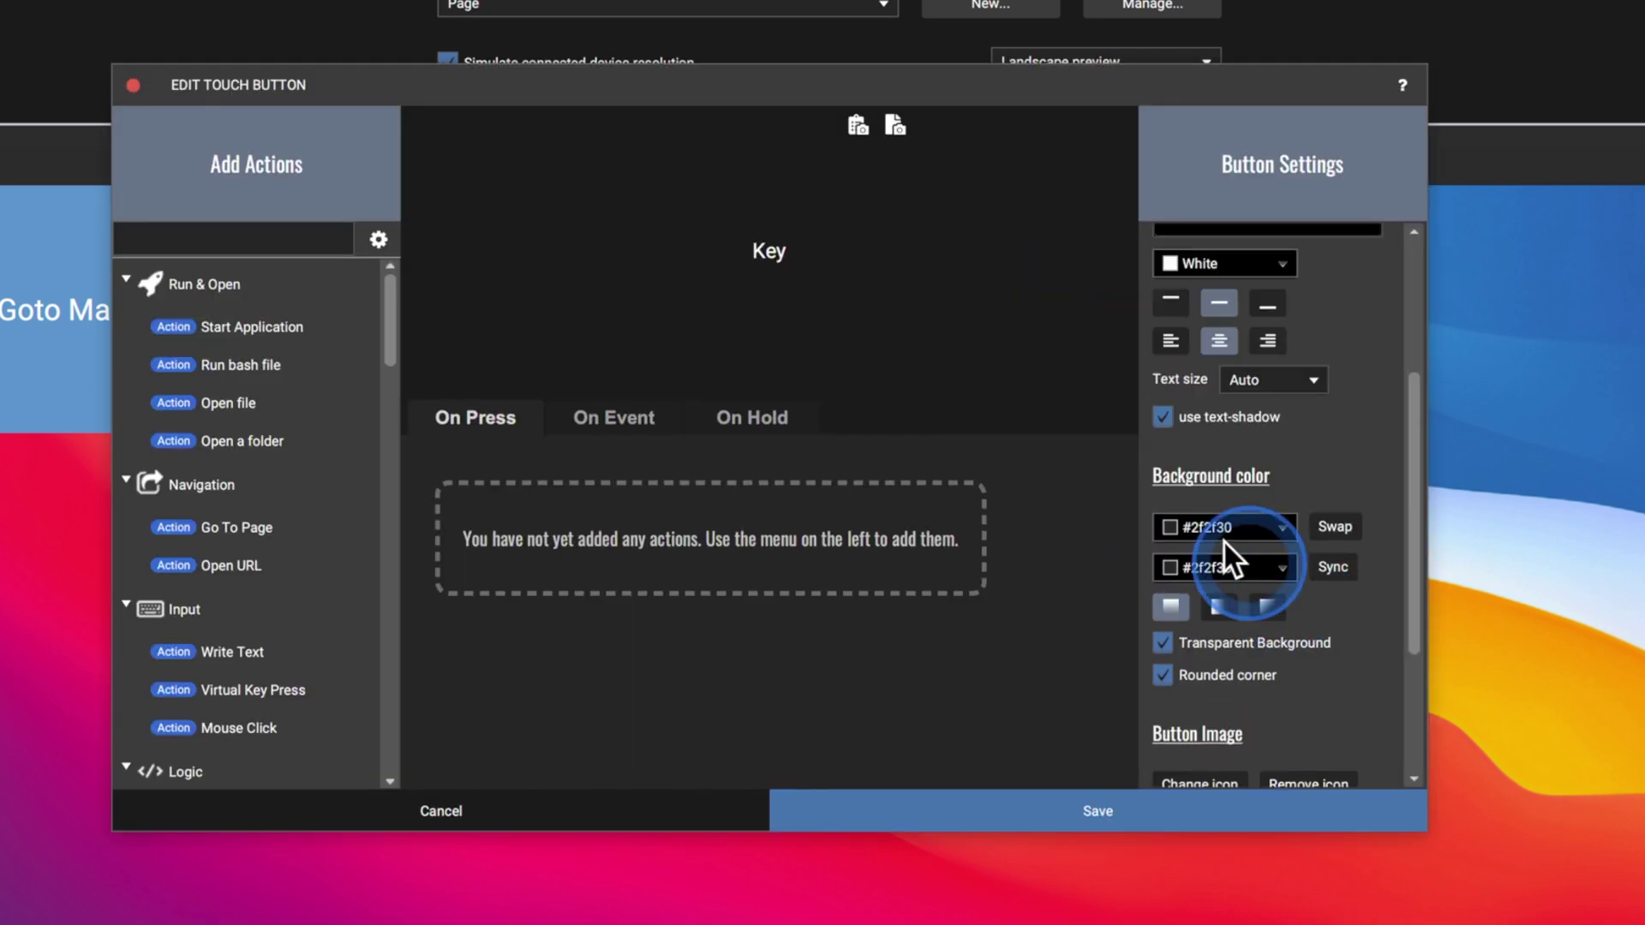
left_click(1287, 537)
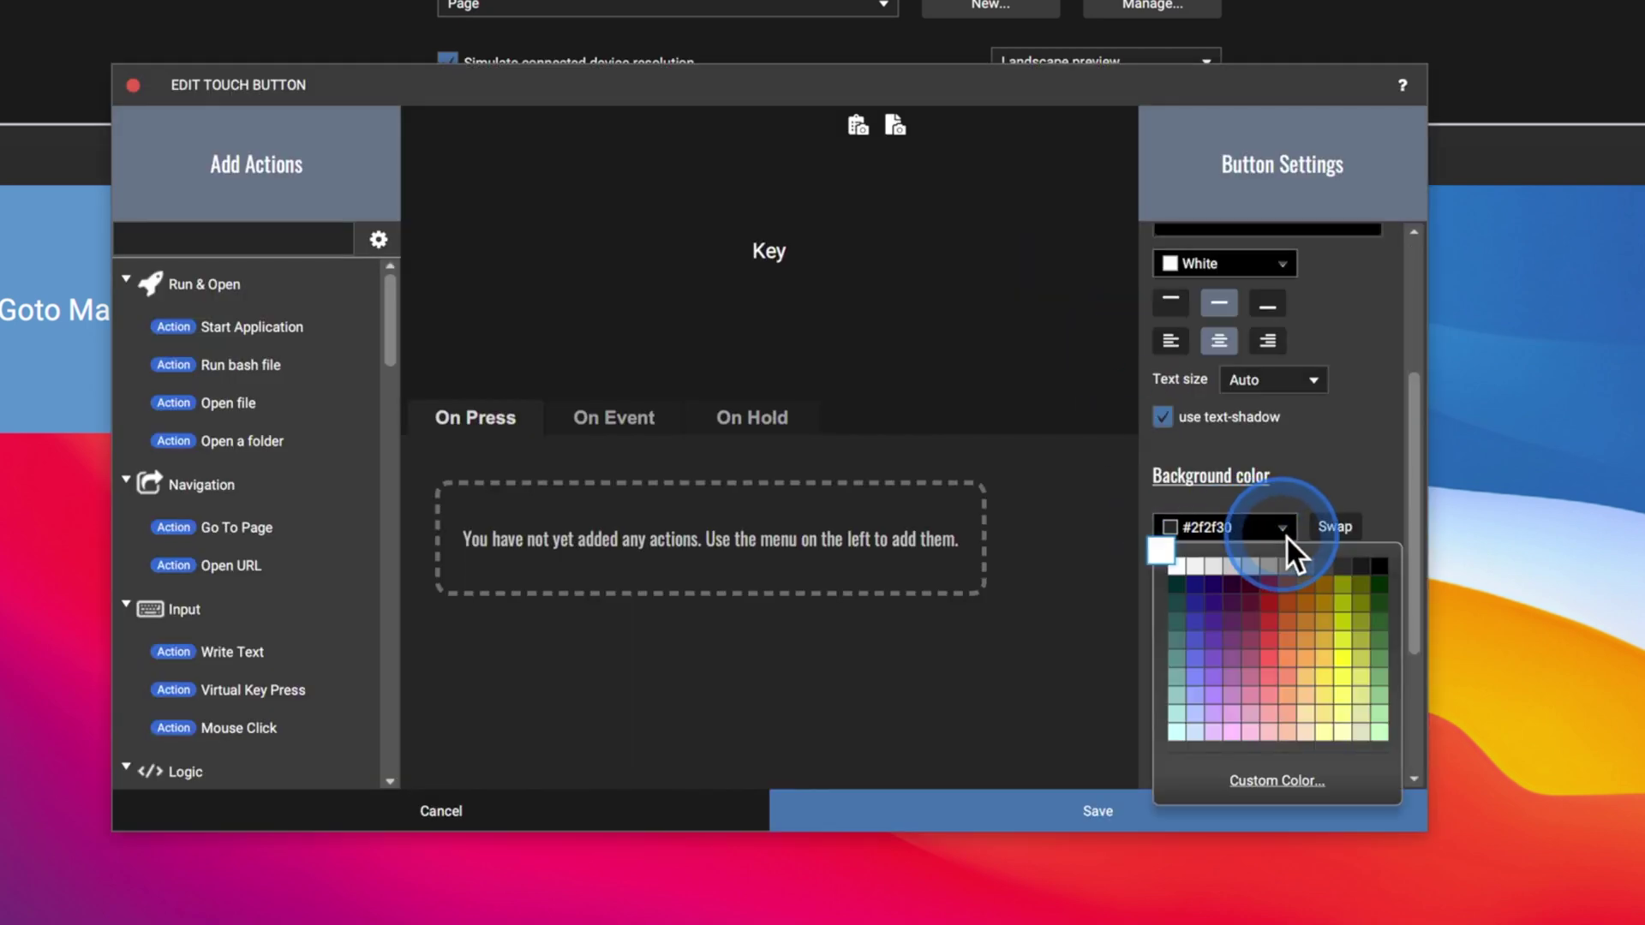
left_click(1286, 776)
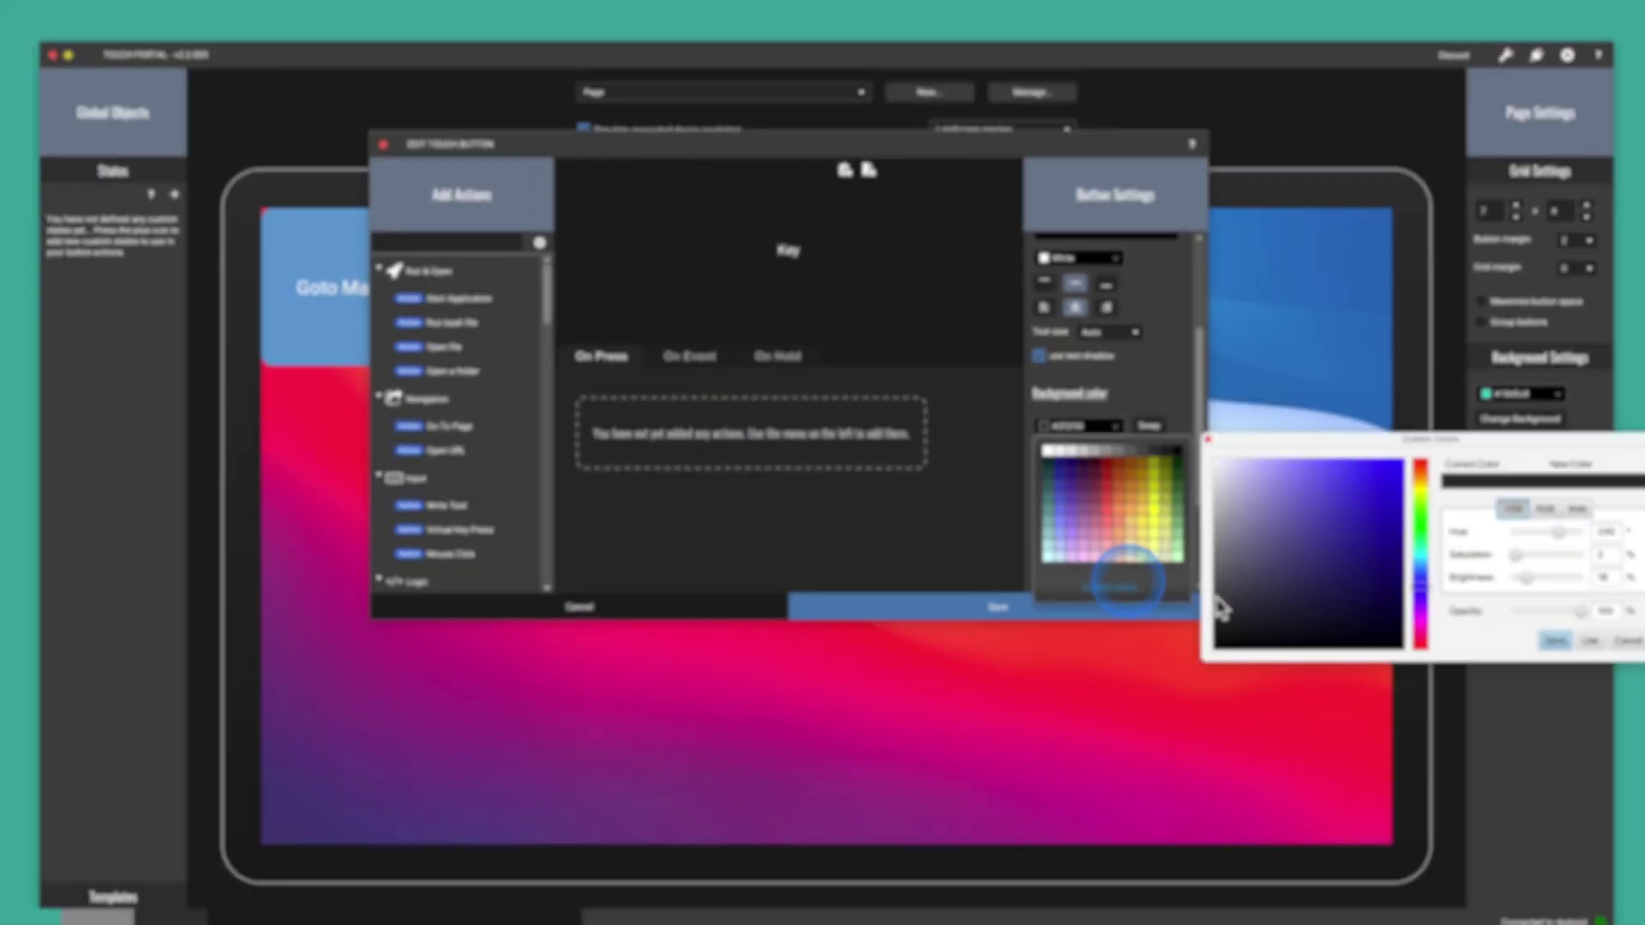
mouse_move(1515, 581)
left_mouse_down()
mouse_move(1467, 586)
mouse_move(1484, 586)
left_mouse_up()
left_click(1525, 609)
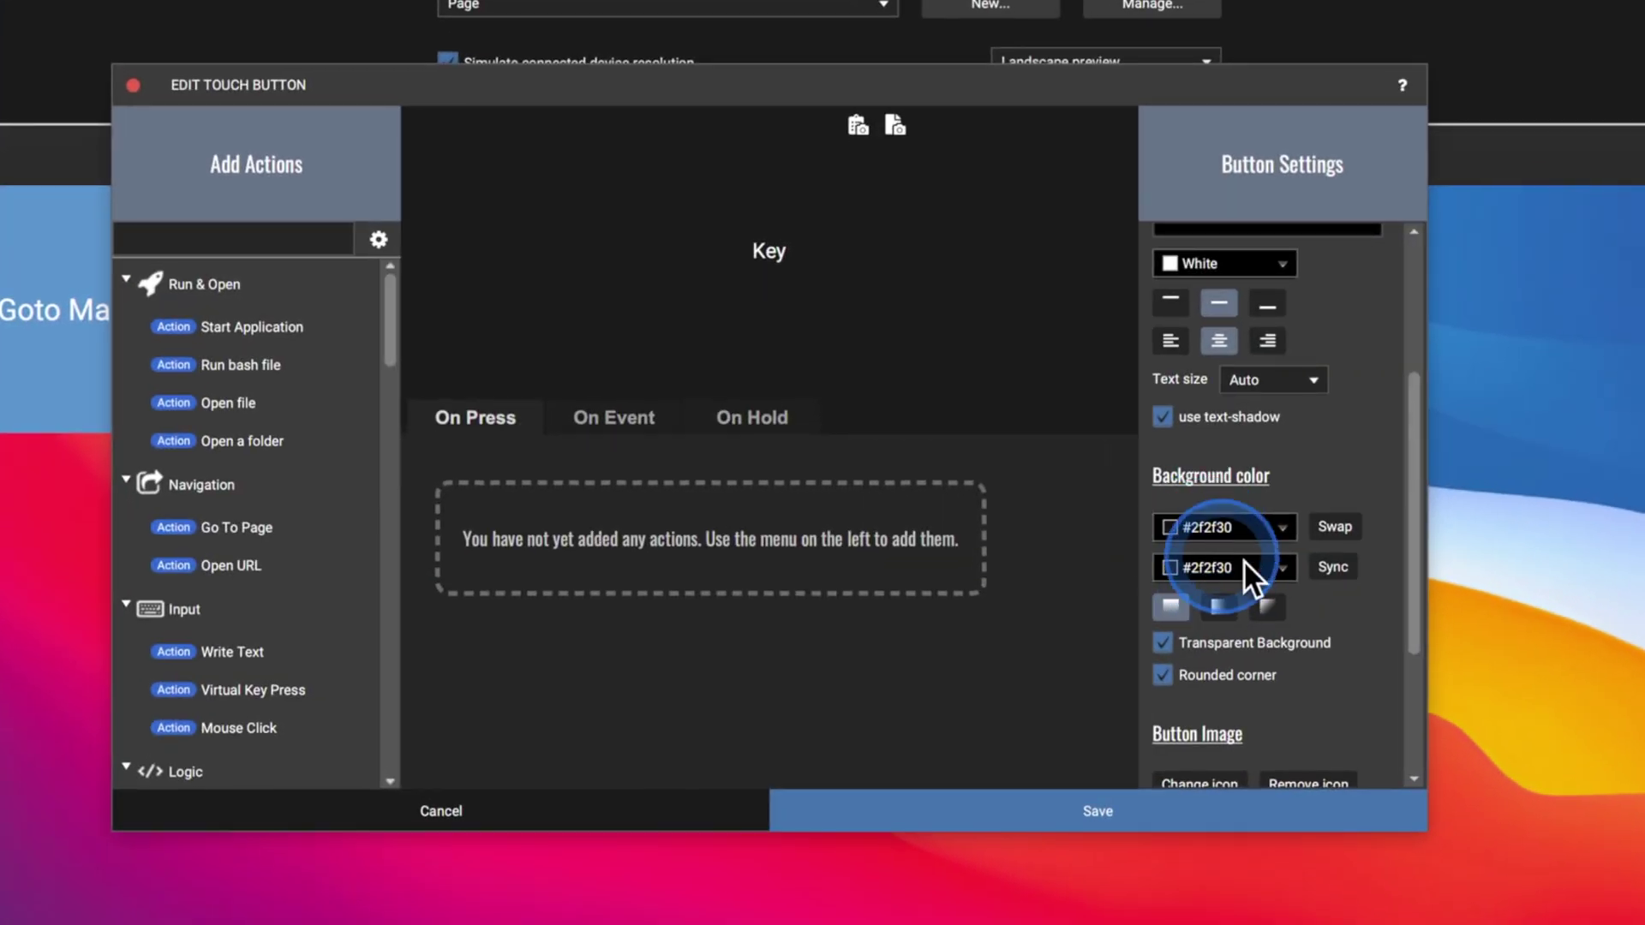
left_click(1198, 650)
left_click(1135, 810)
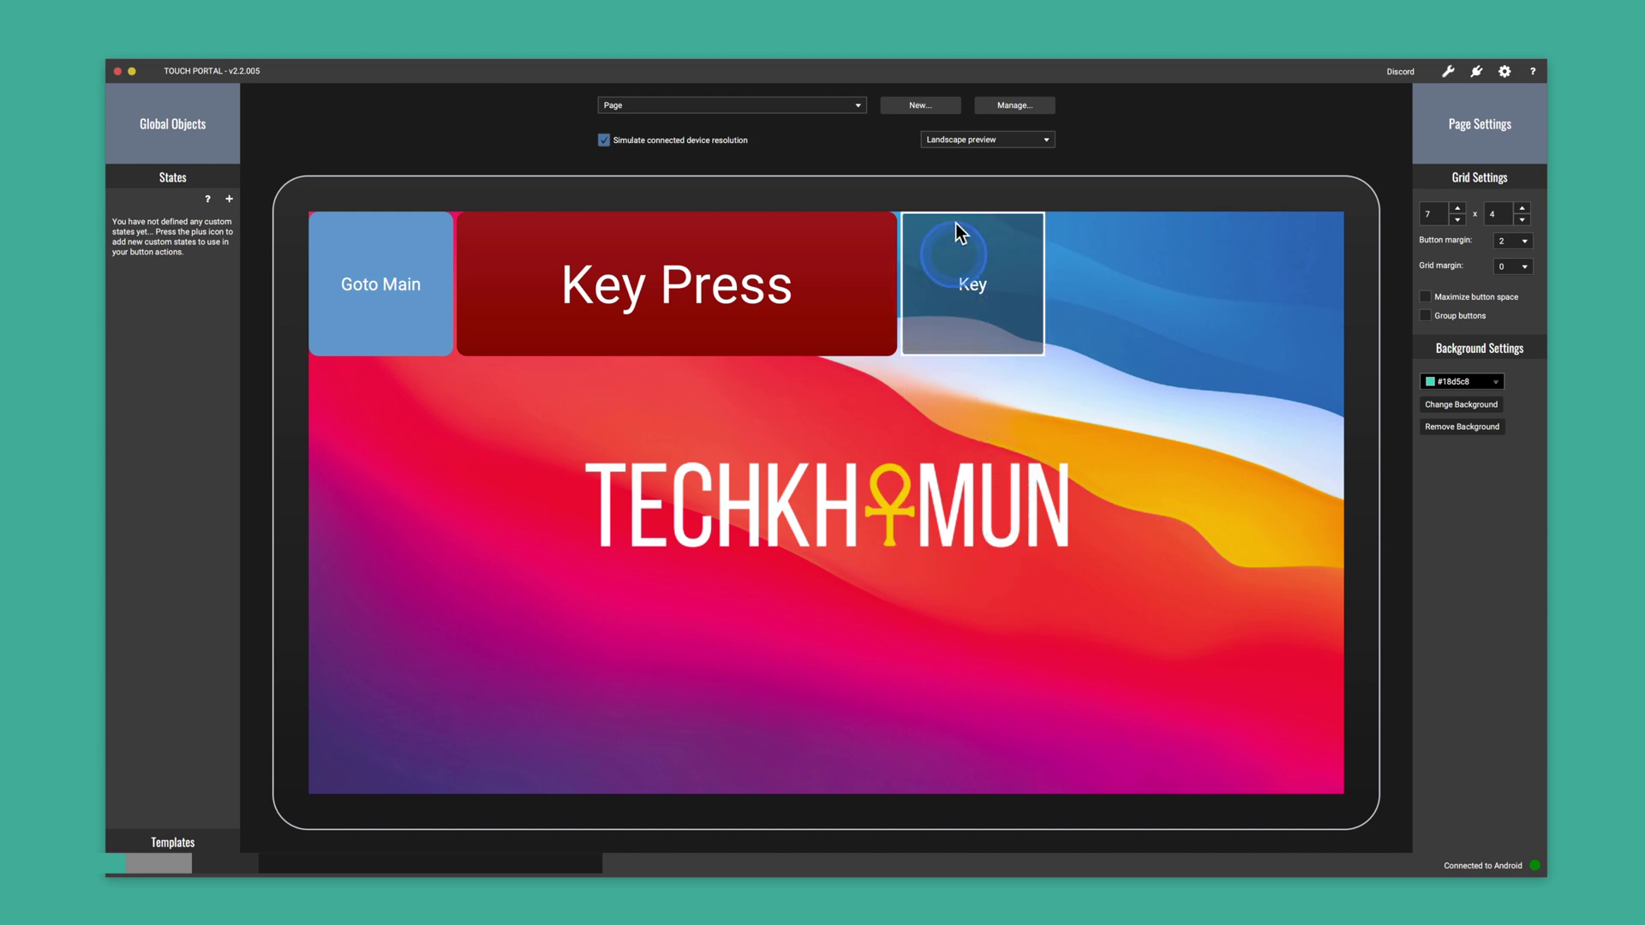
- Switch to the (main) page and select the On/Off Snapping and Blade All buttons
left_click(859, 106)
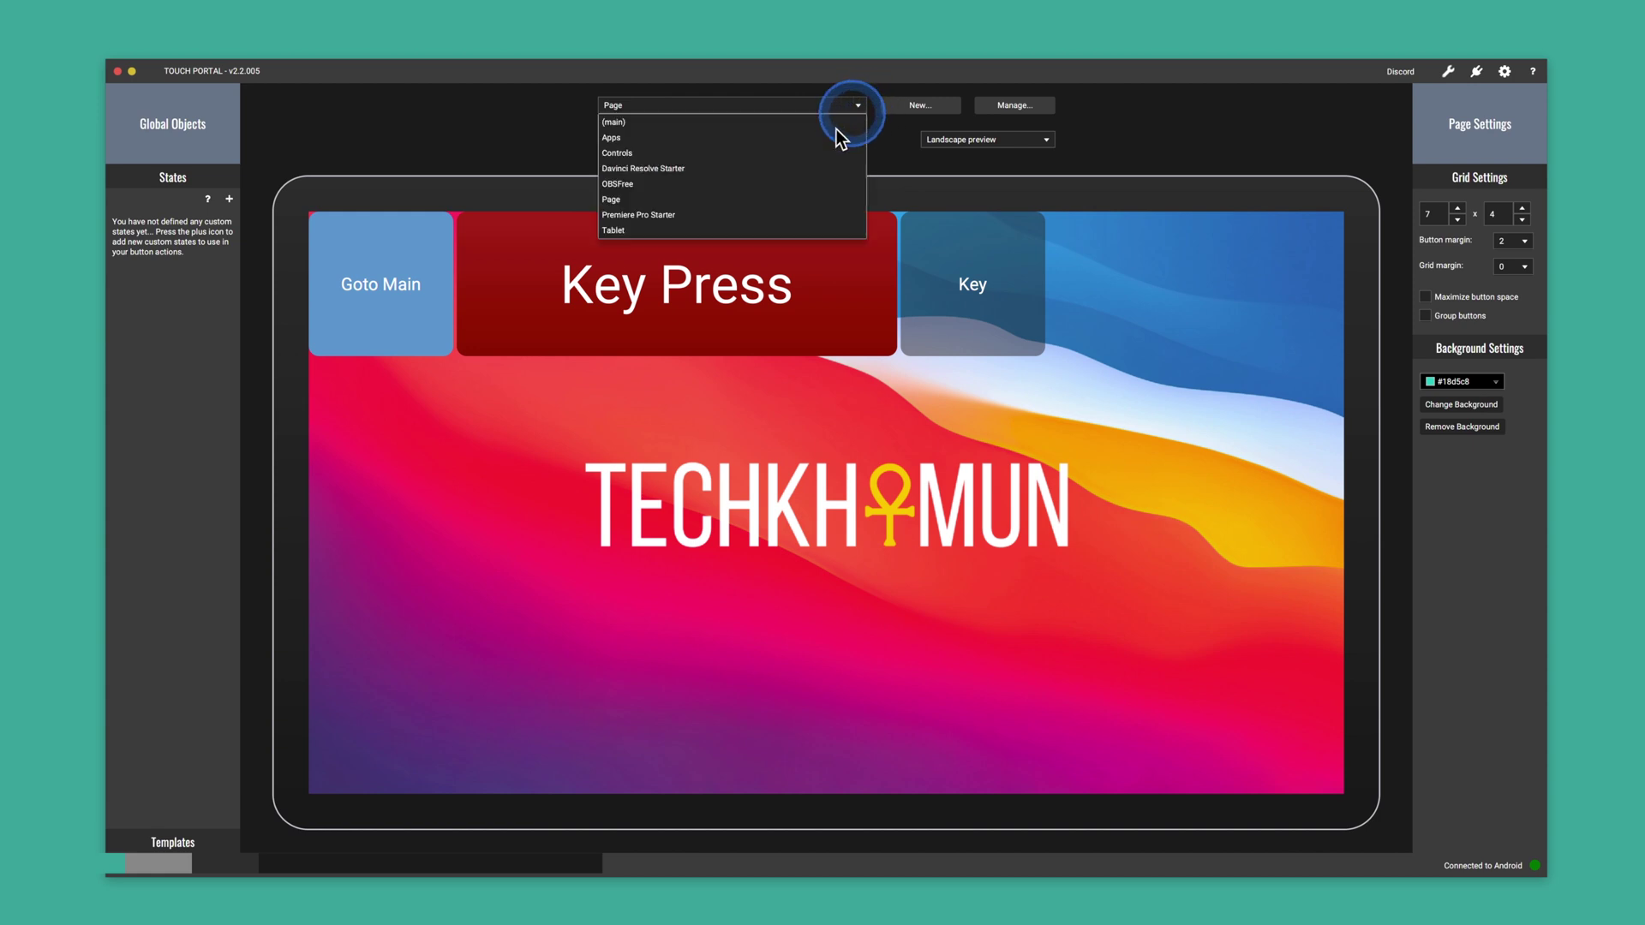
left_click(828, 125)
left_click(894, 353)
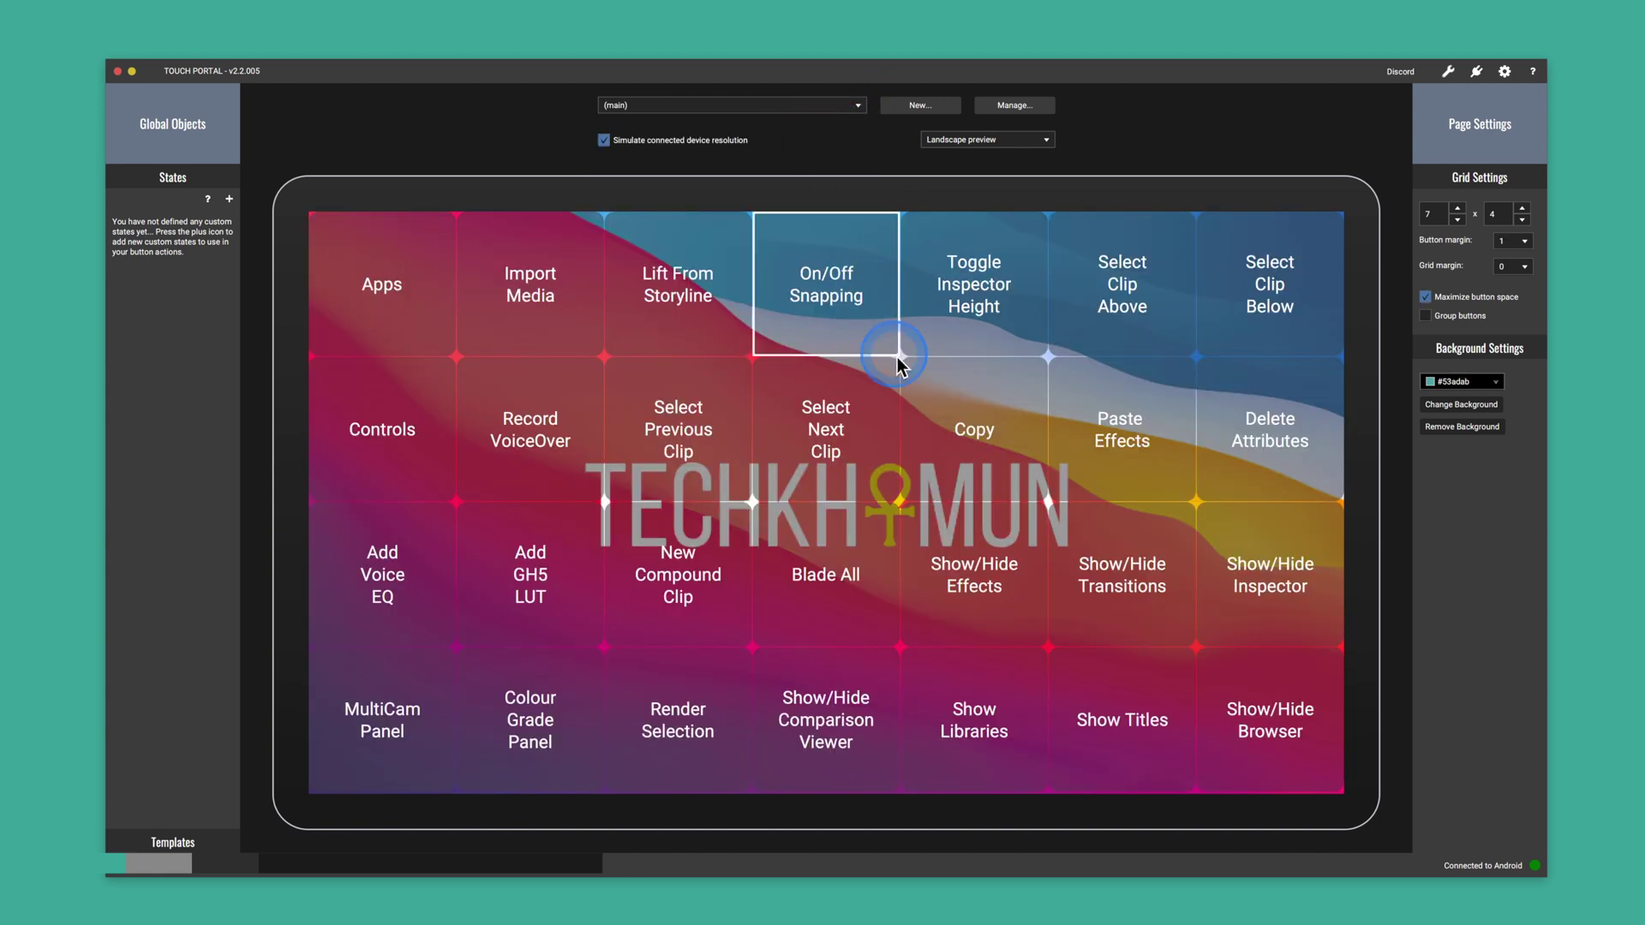
left_click(799, 526)
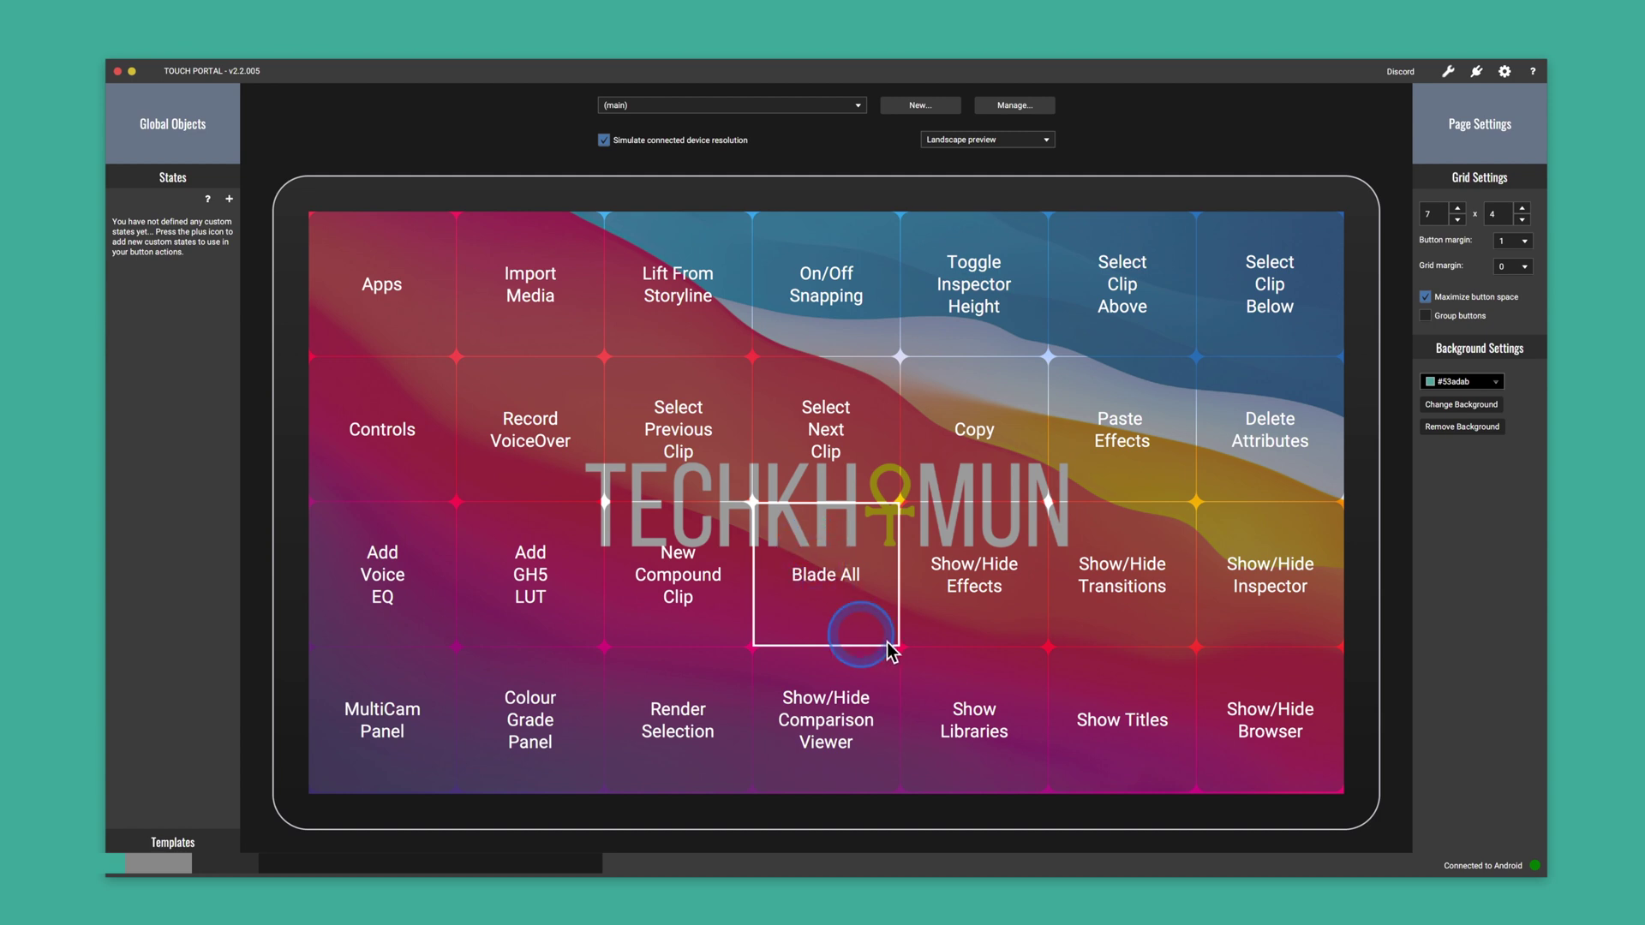
- Review Blade All's Shift + Cmd + B Key Press action and save it unchanged
double_click(841, 600)
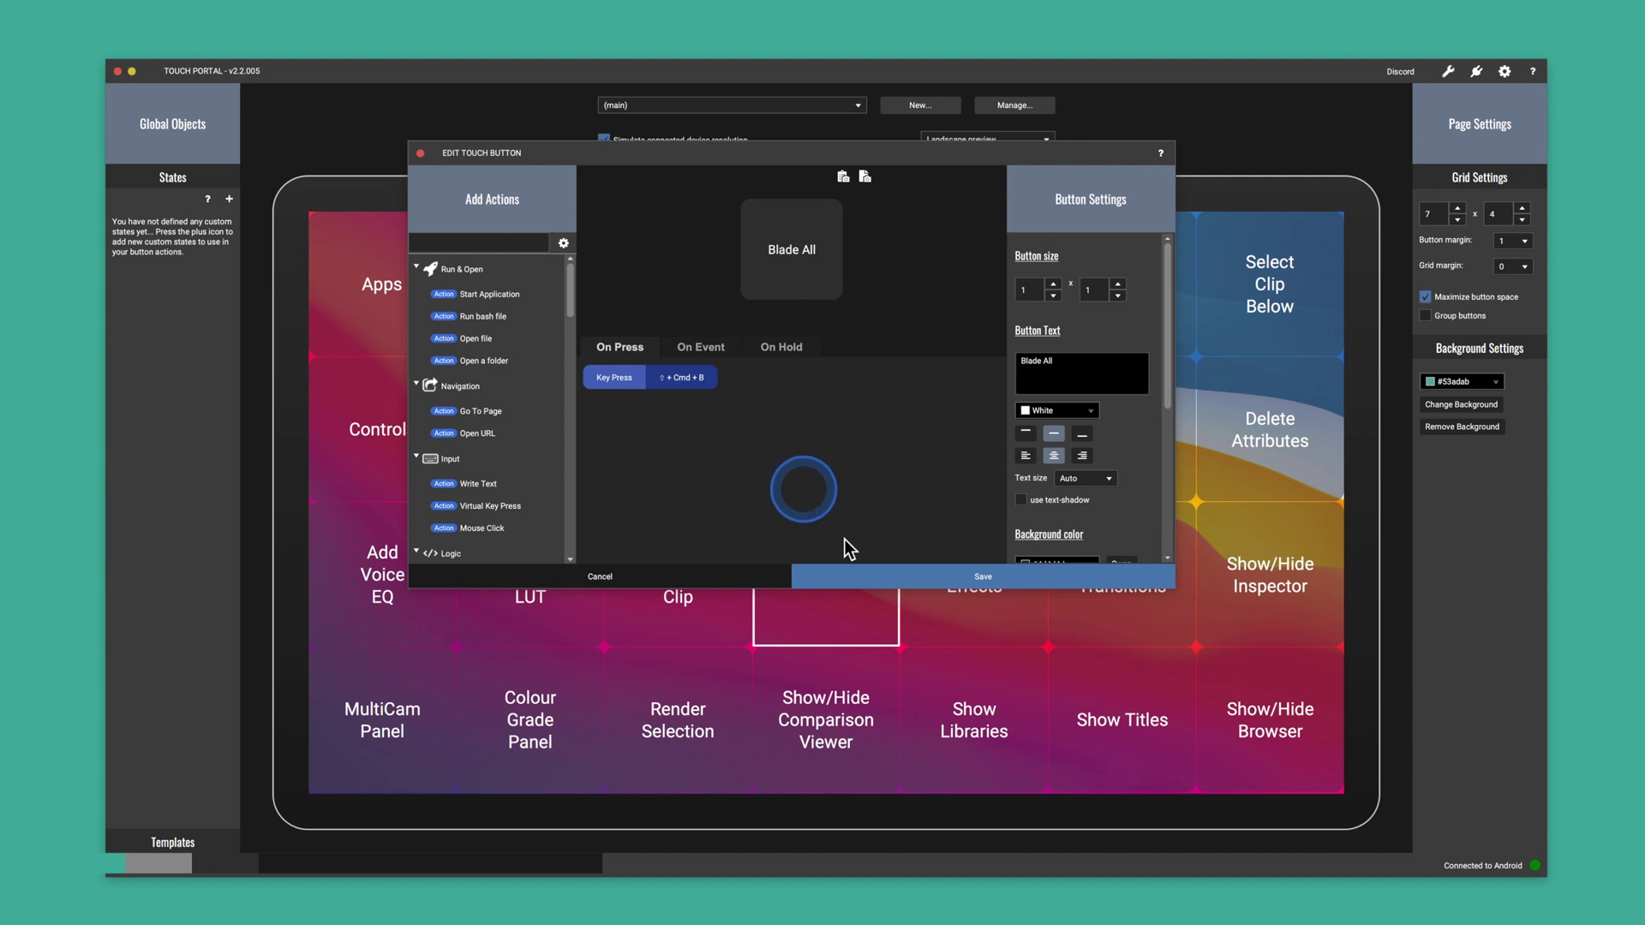
left_click(942, 578)
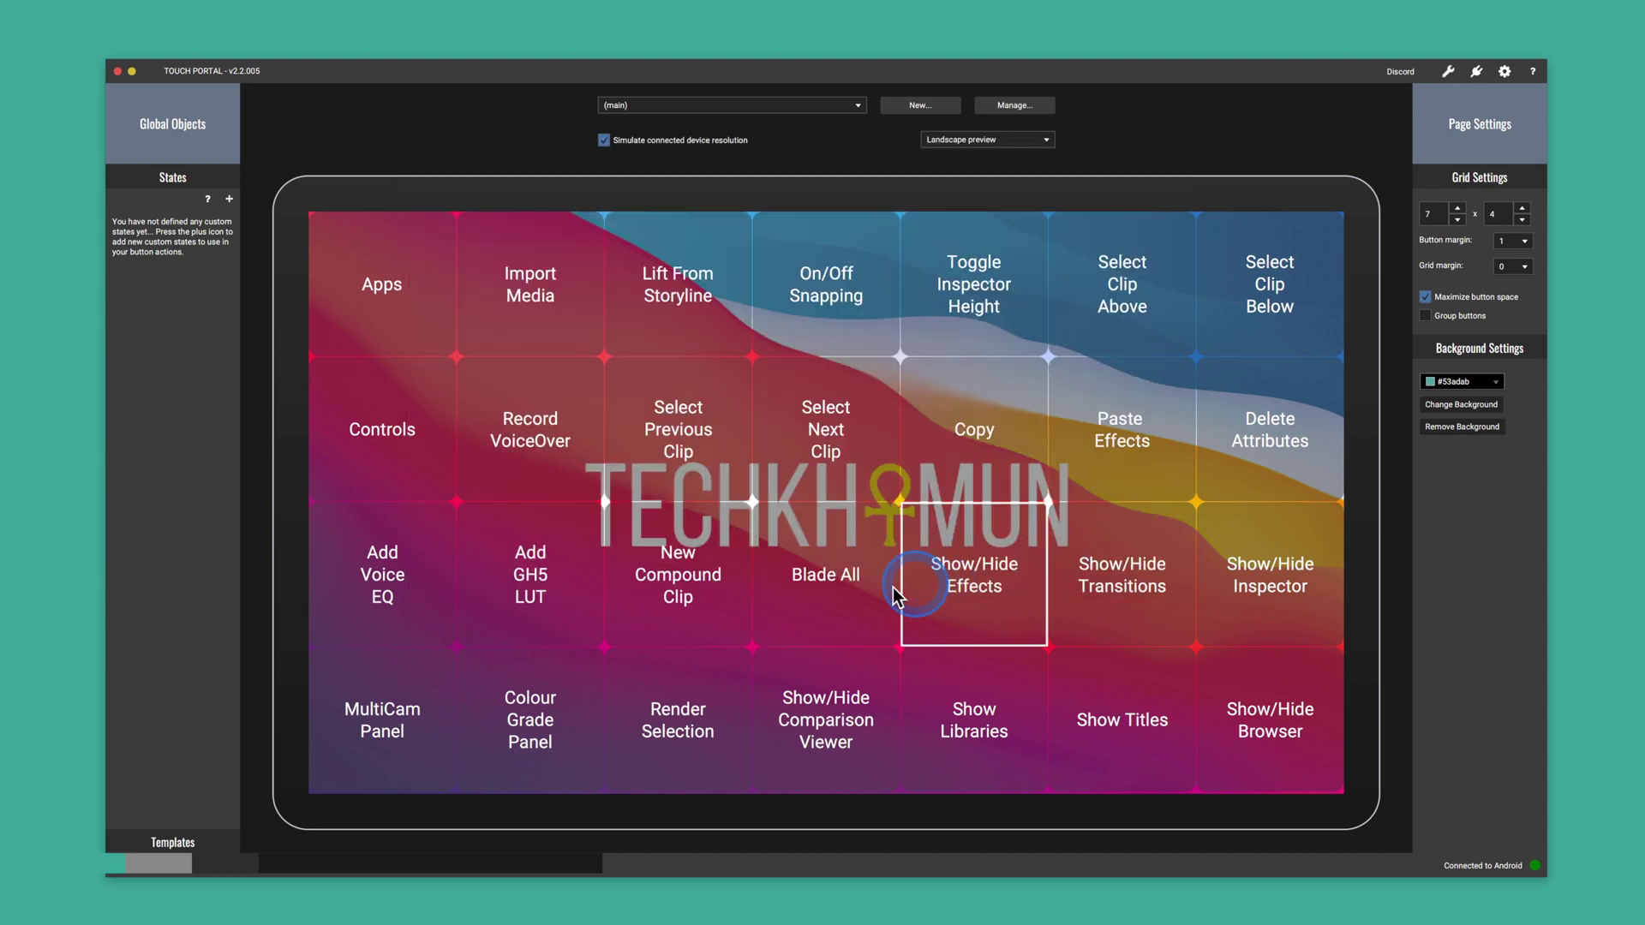
left_click(849, 590)
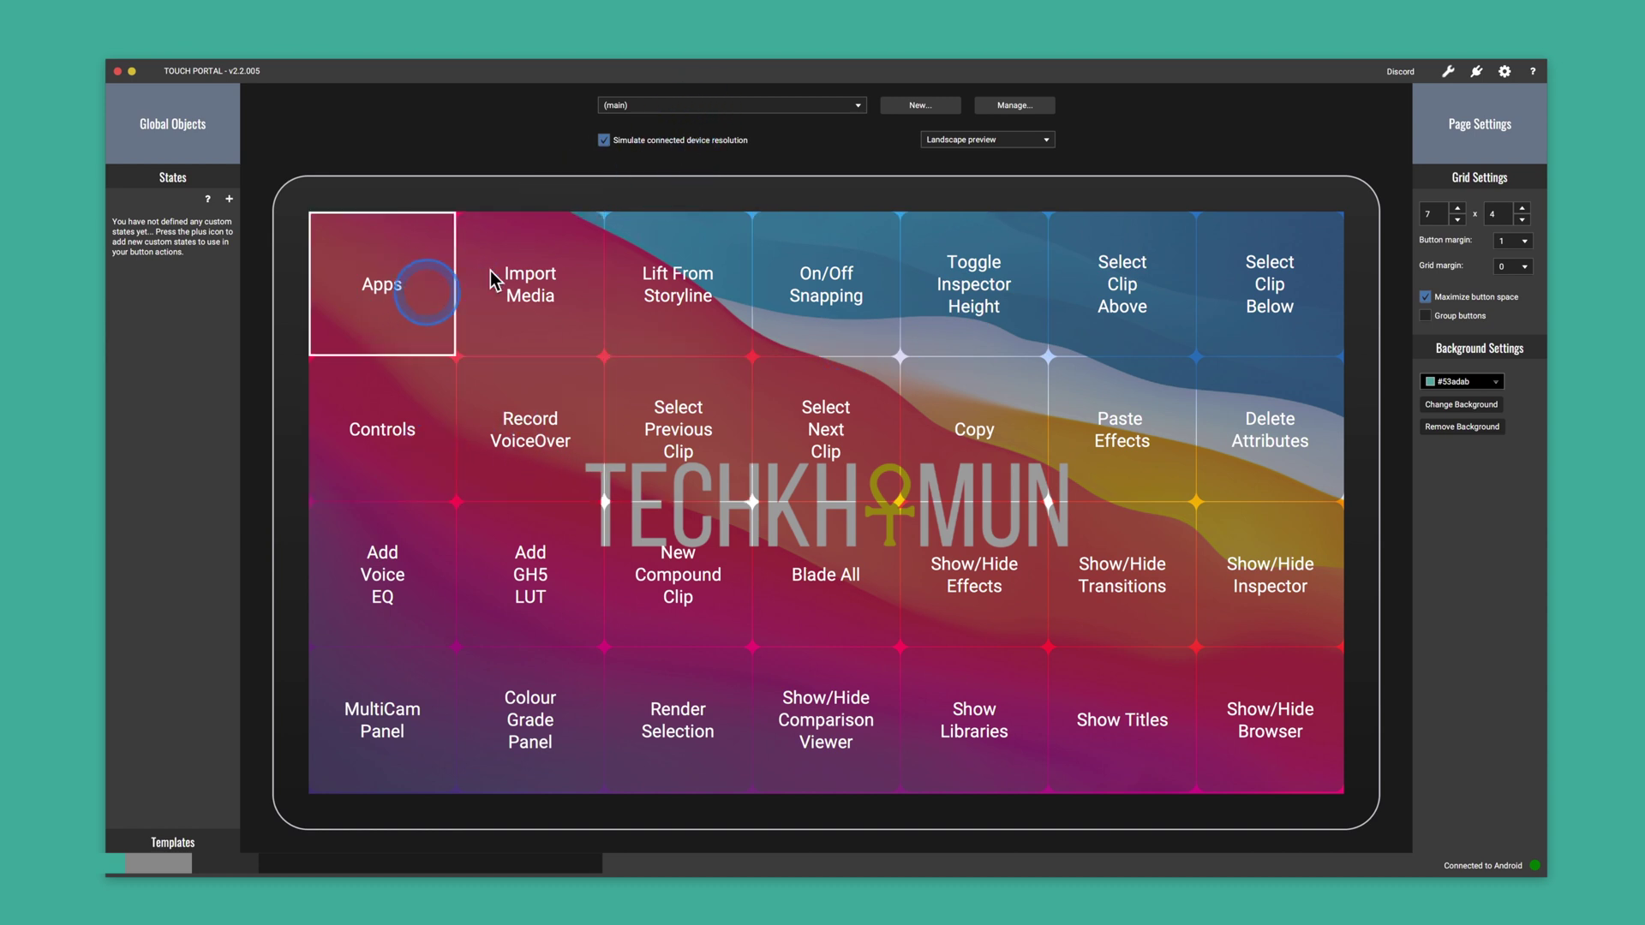
- View the Apps page, then switch to the Premiere Pro Starter page
left_click(738, 106)
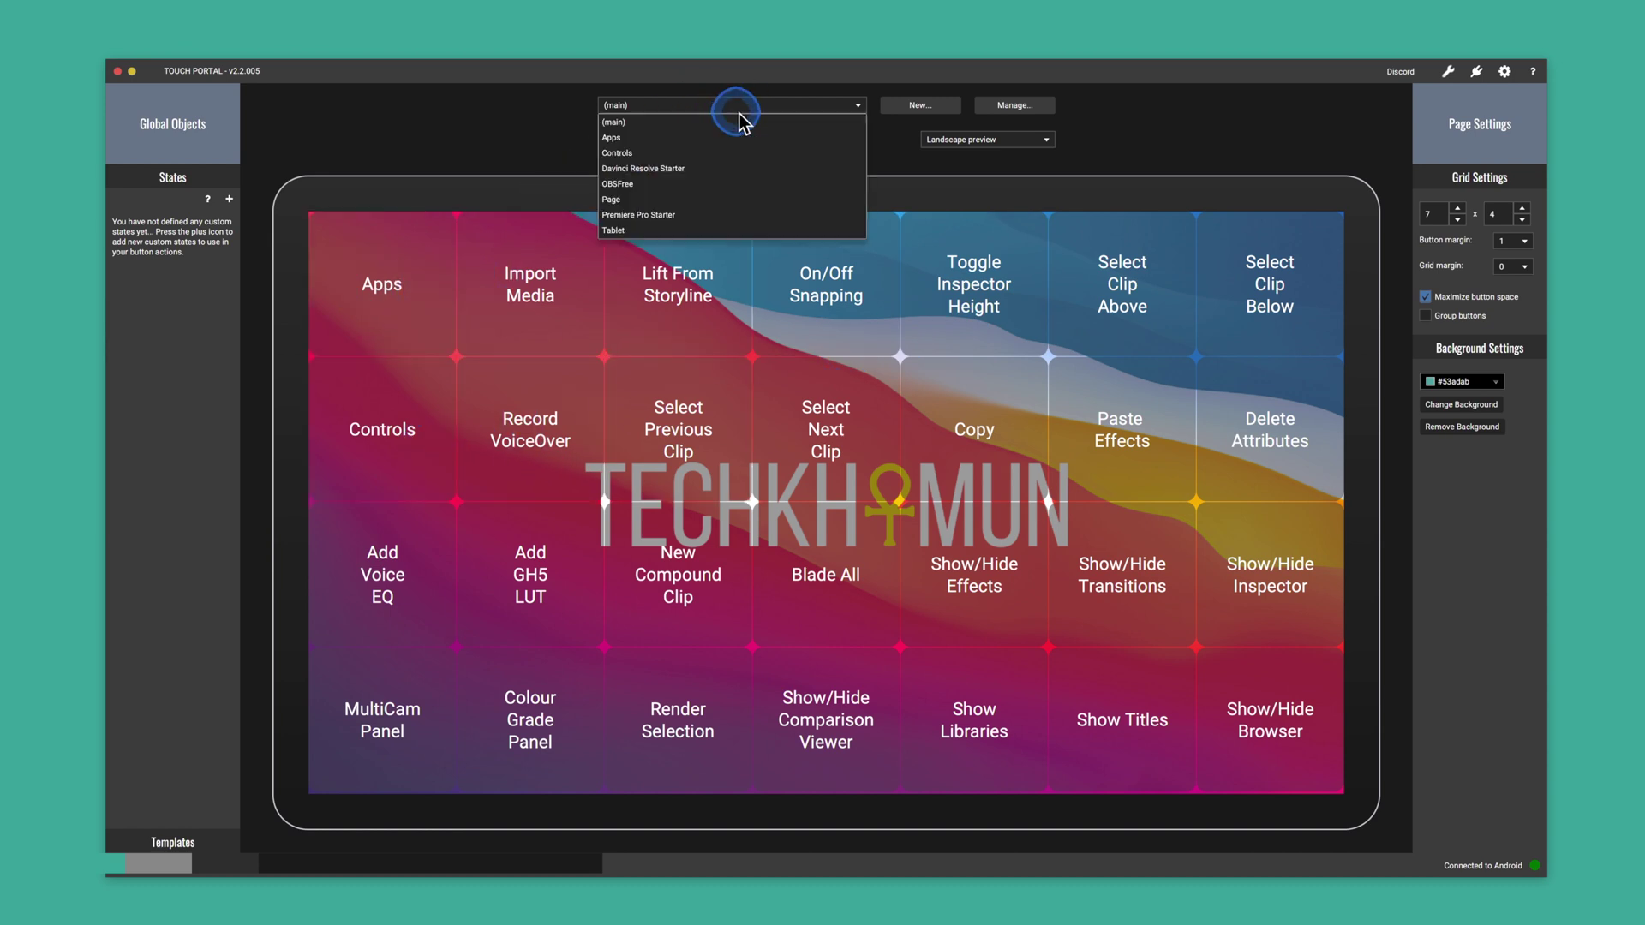
left_click(620, 140)
left_click(725, 338)
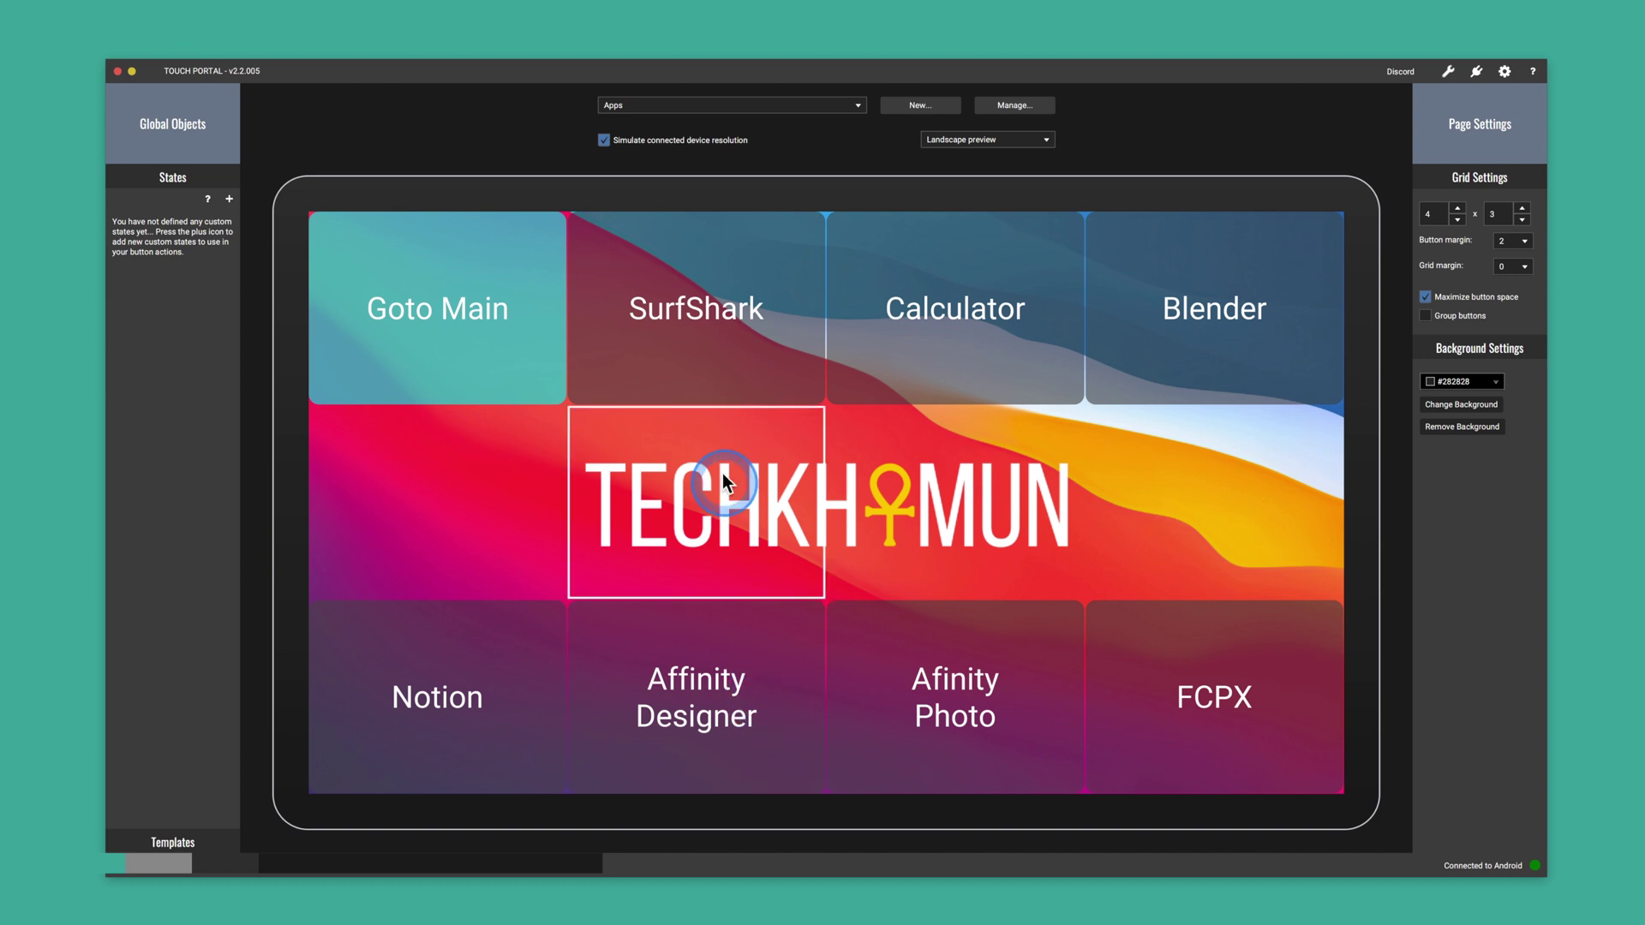
left_click(856, 110)
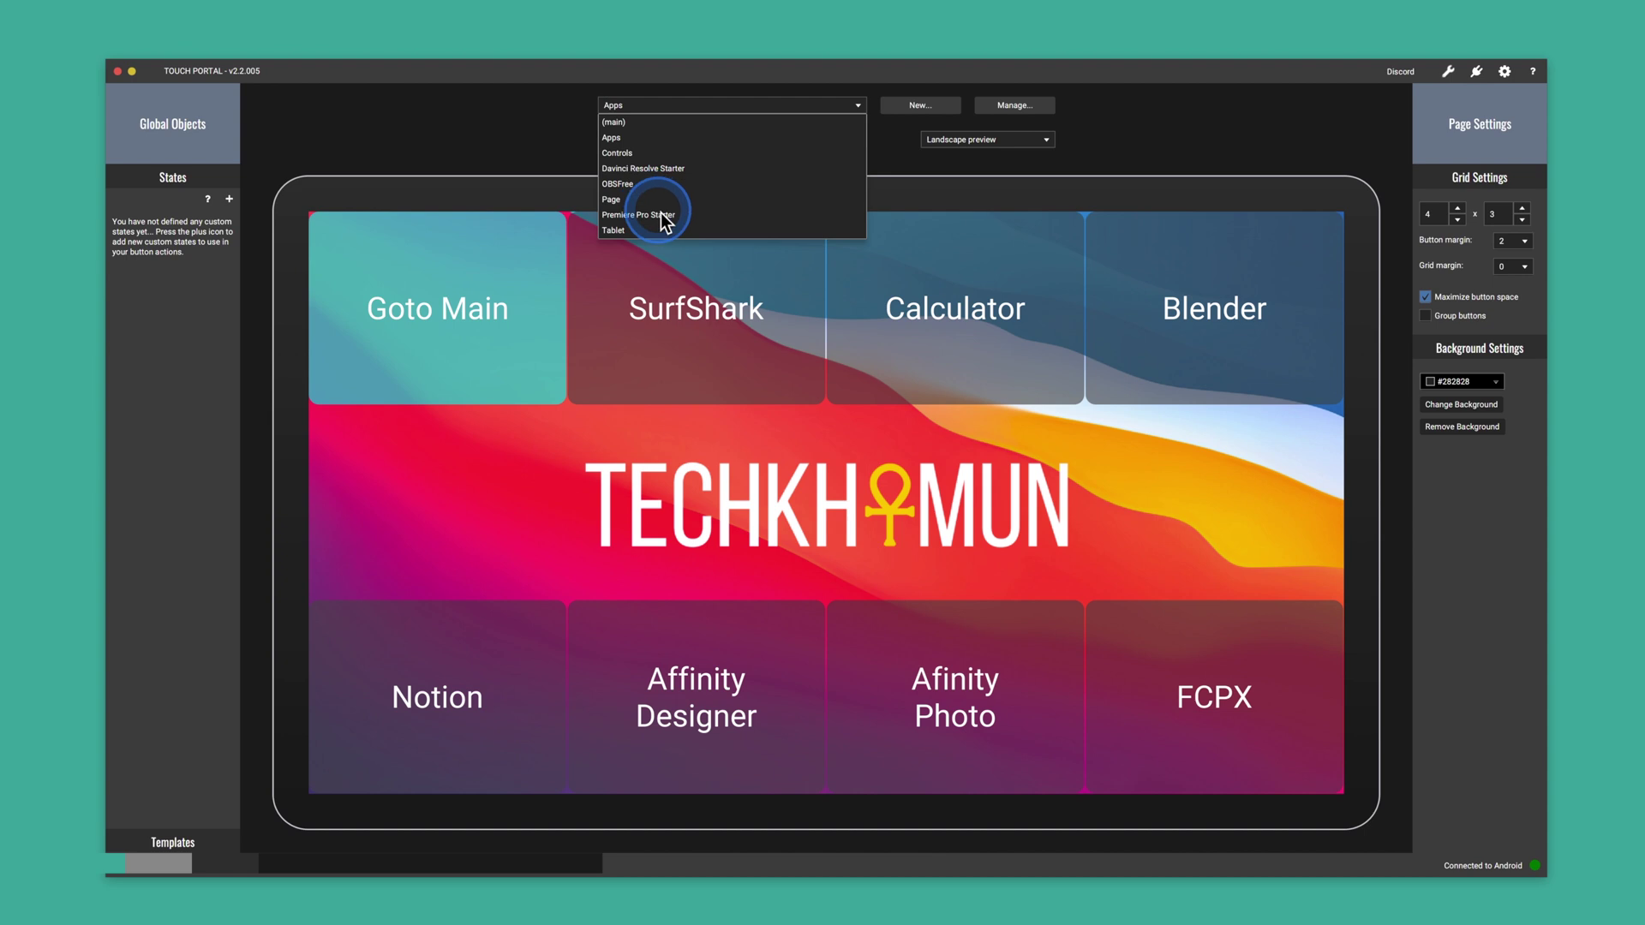
left_click(665, 216)
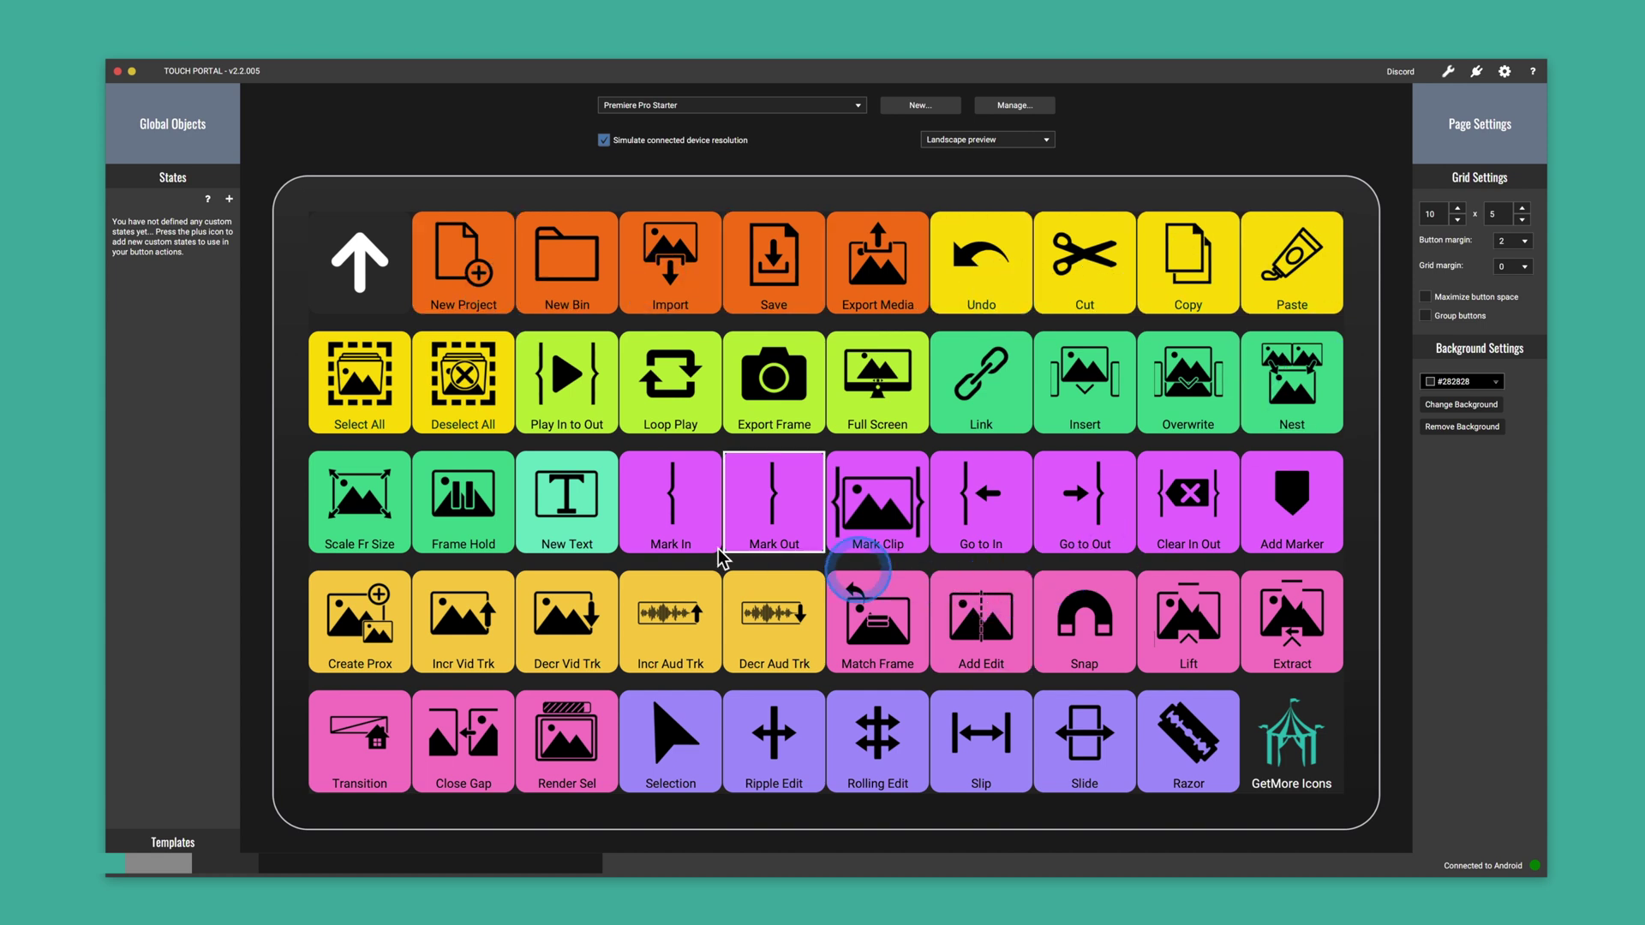
- Review the Mark Clip button's Key Press action, cancel without changes, and select Mark Out
left_click(883, 533)
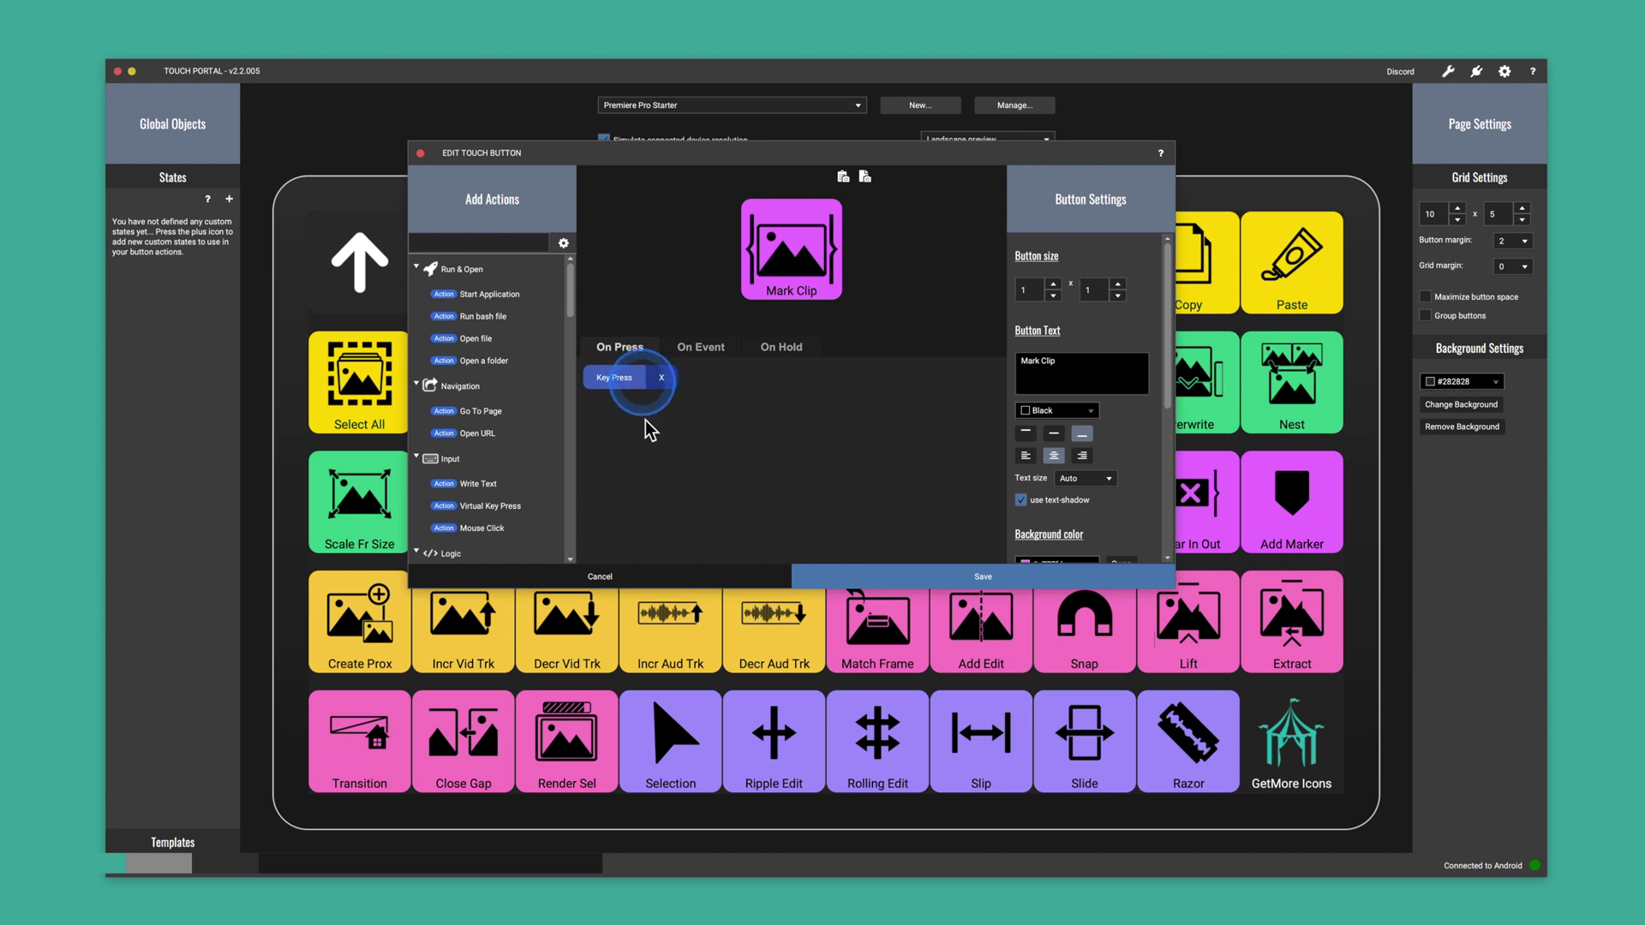
left_click(622, 585)
left_click(794, 546)
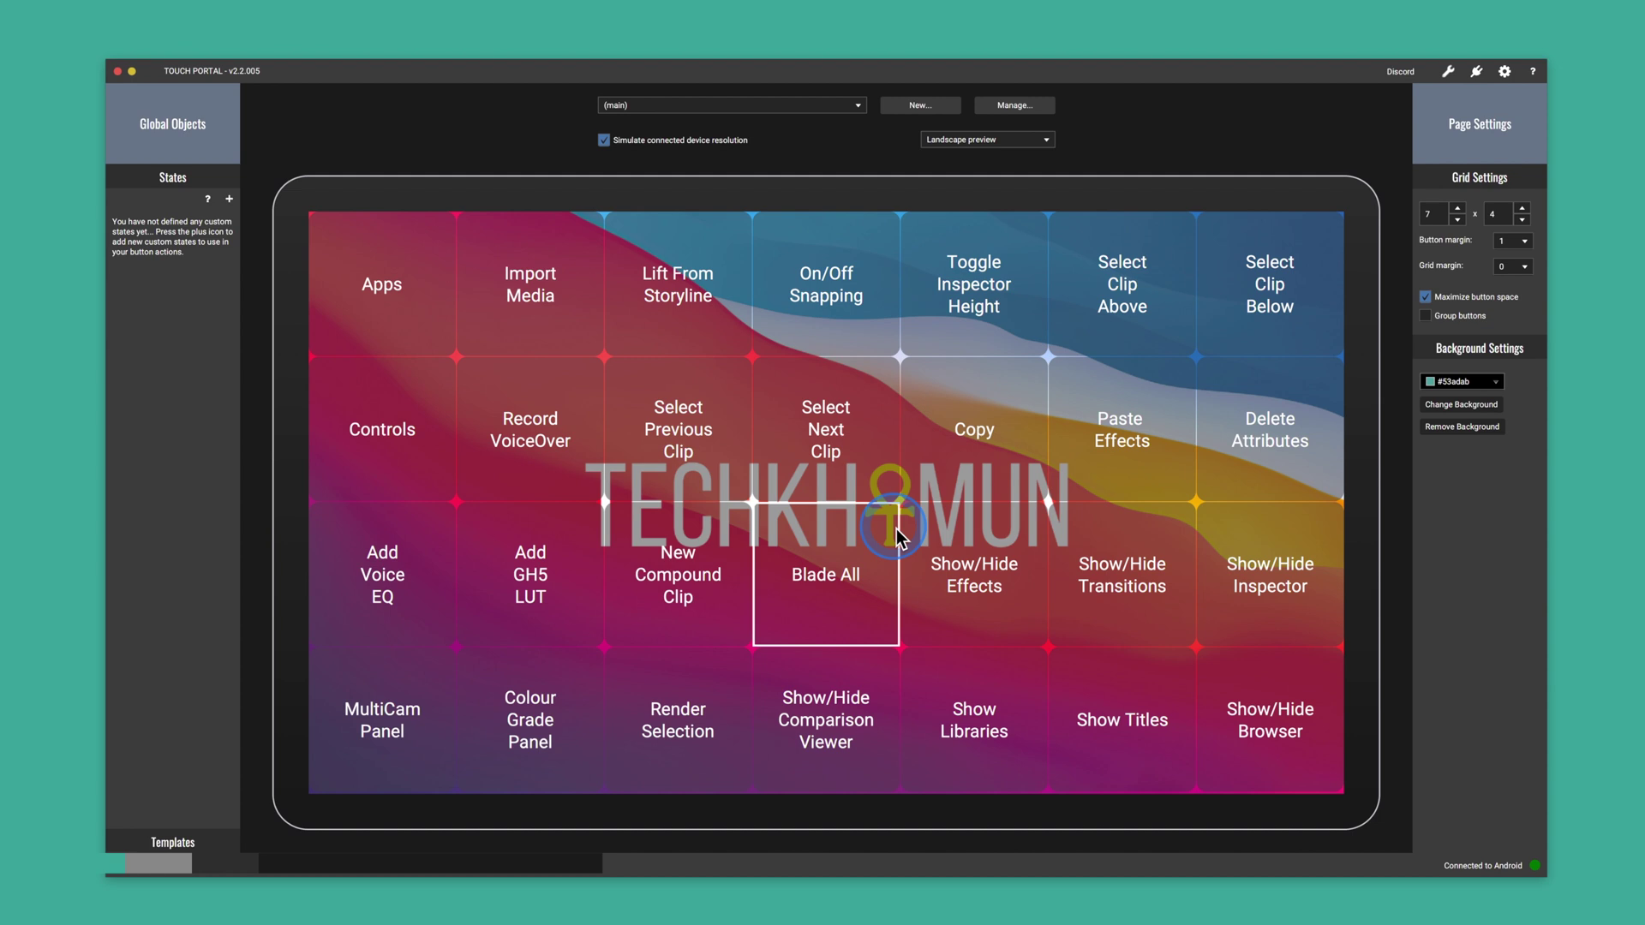
left_click(777, 225)
left_click(865, 108)
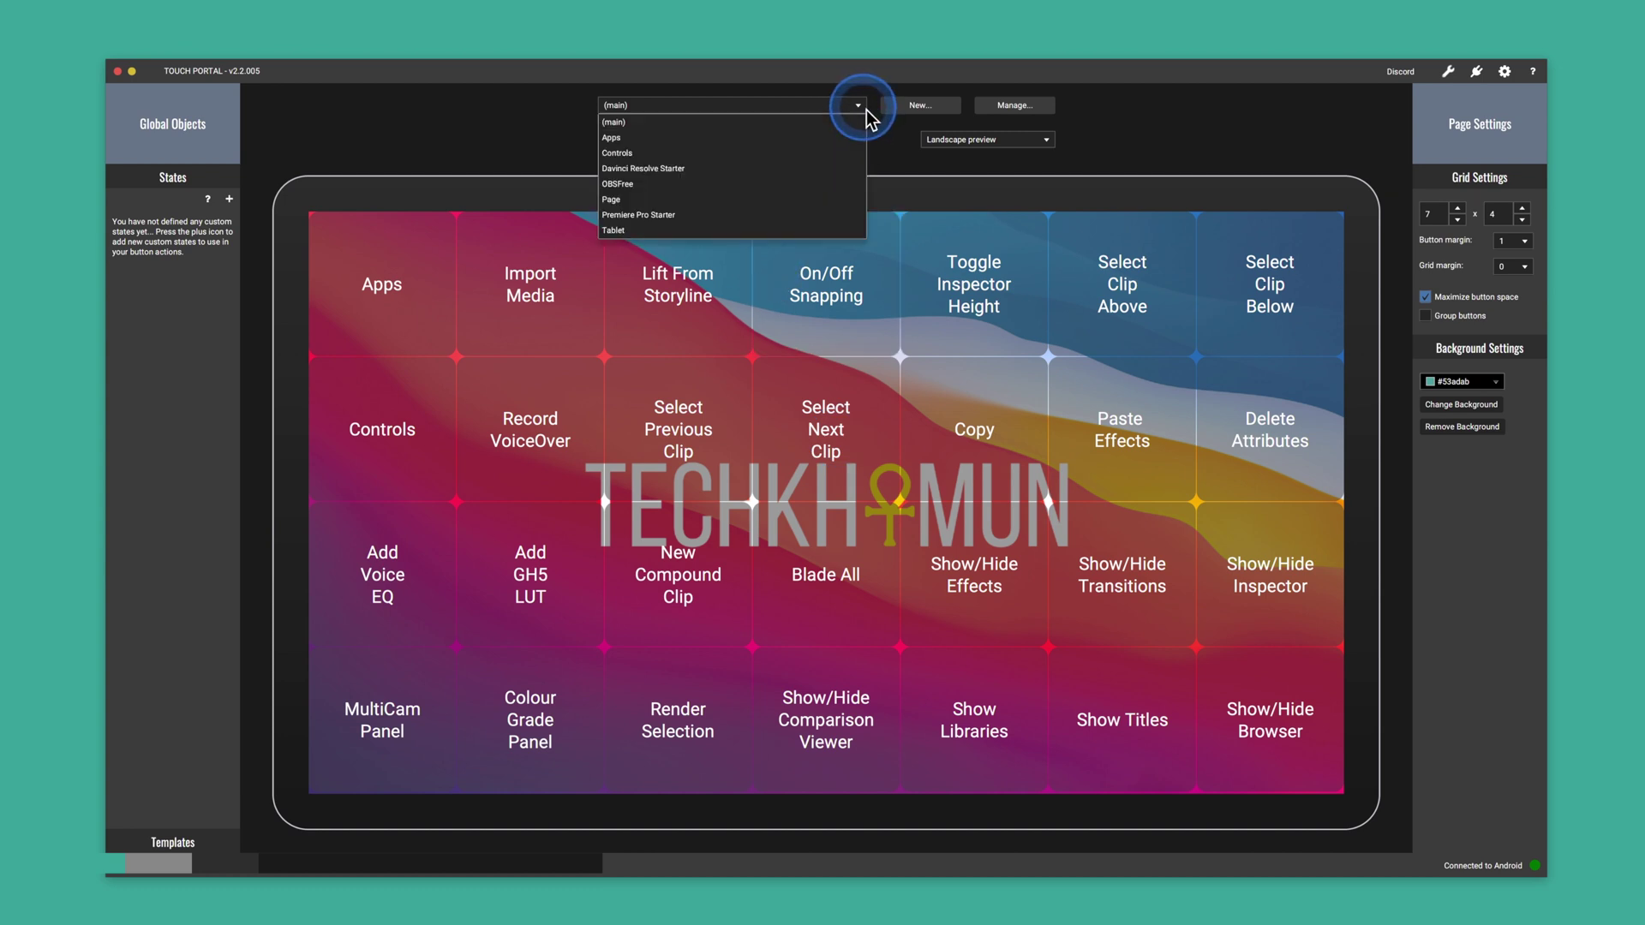
left_click(688, 184)
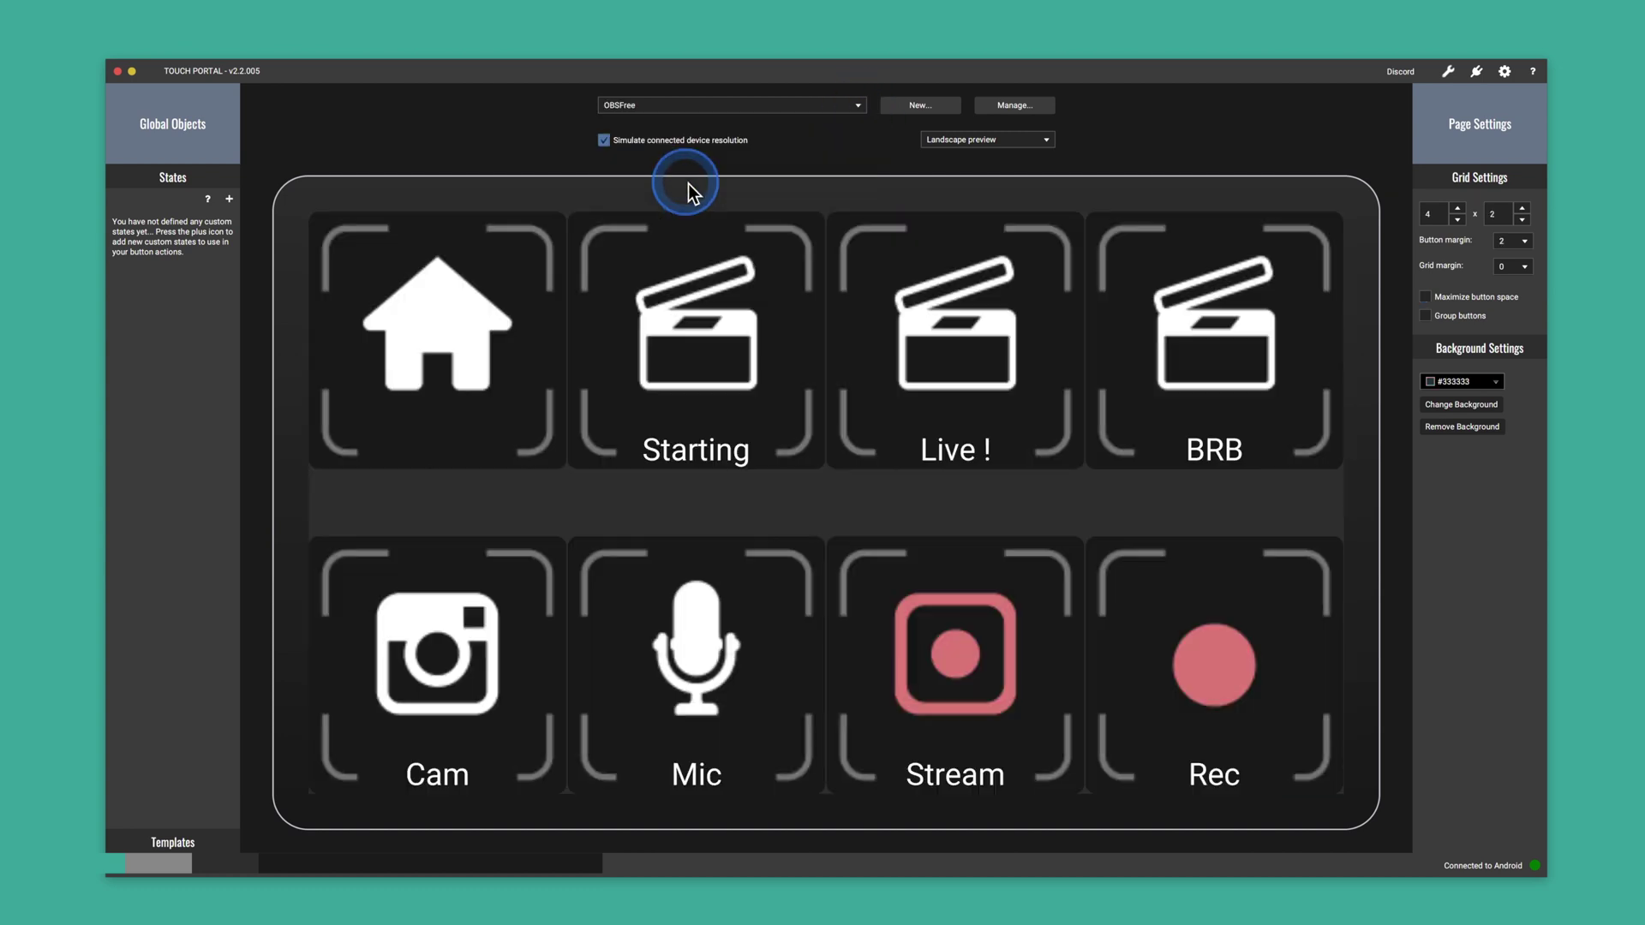
left_click(1119, 658)
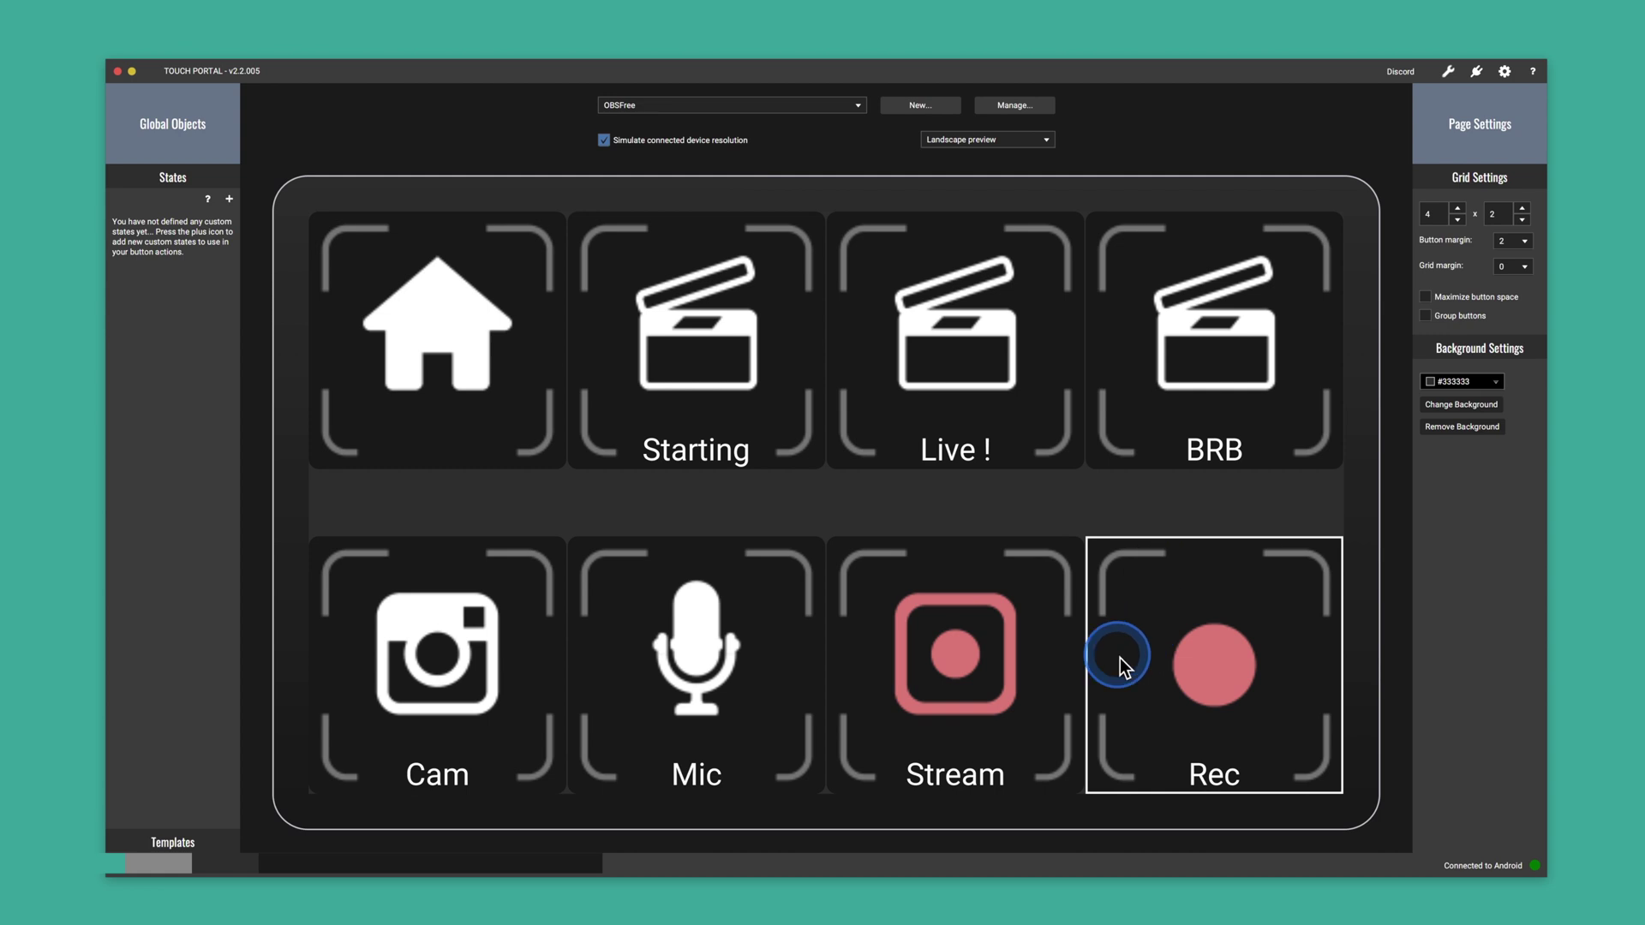
left_click(964, 734)
left_click(797, 452)
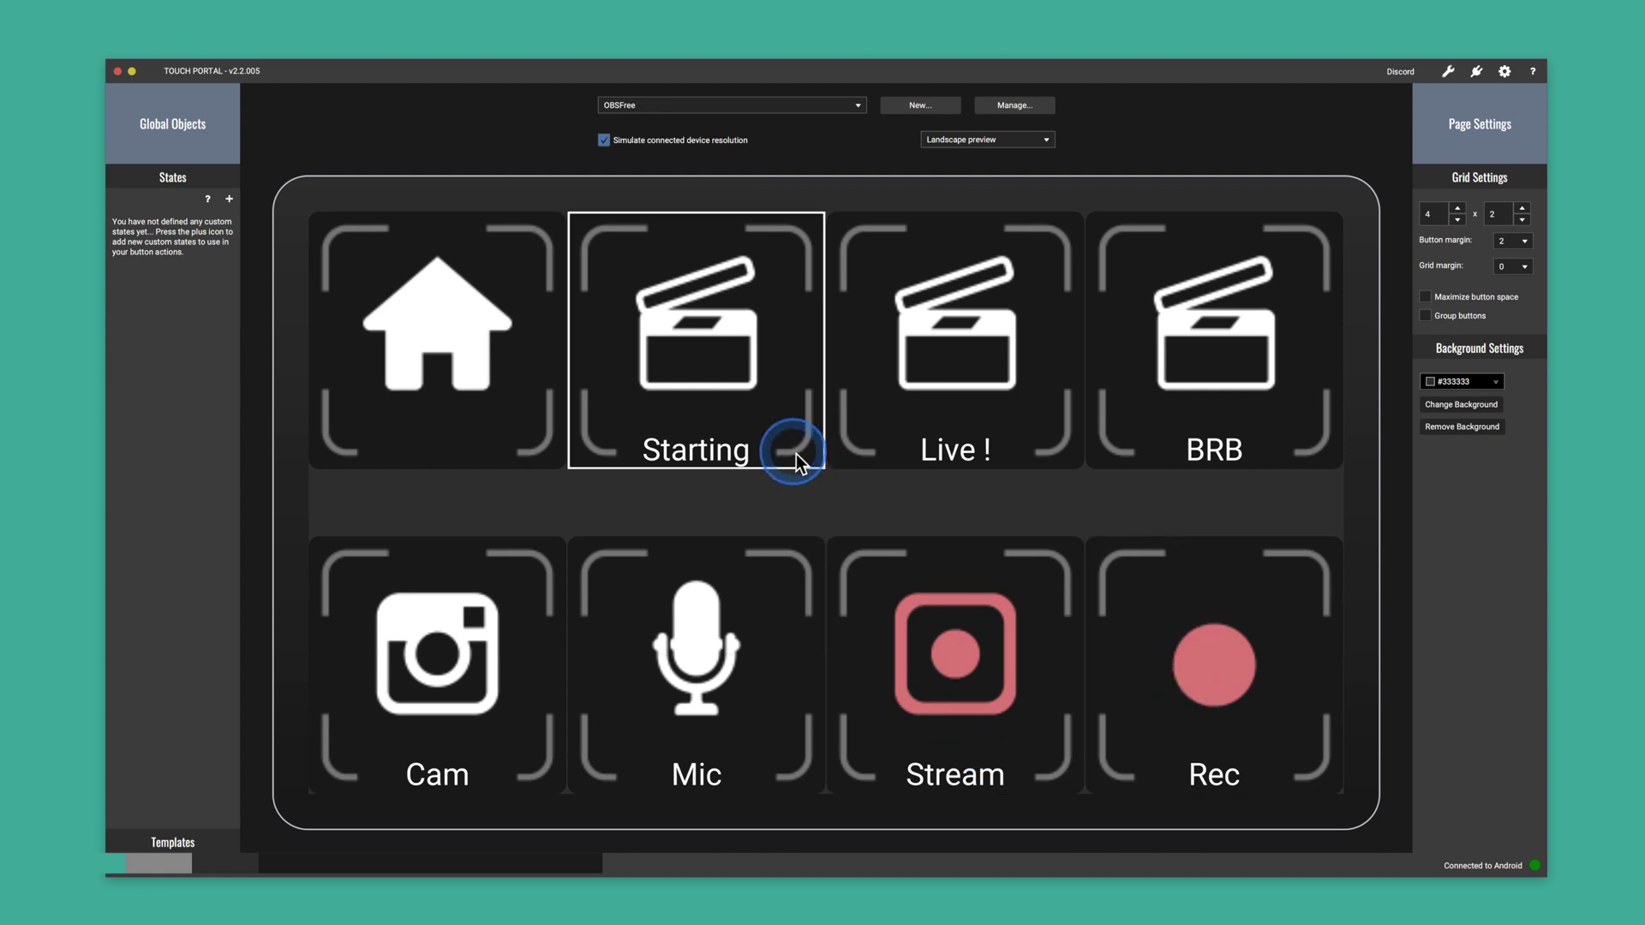
left_click(776, 195)
left_click(857, 105)
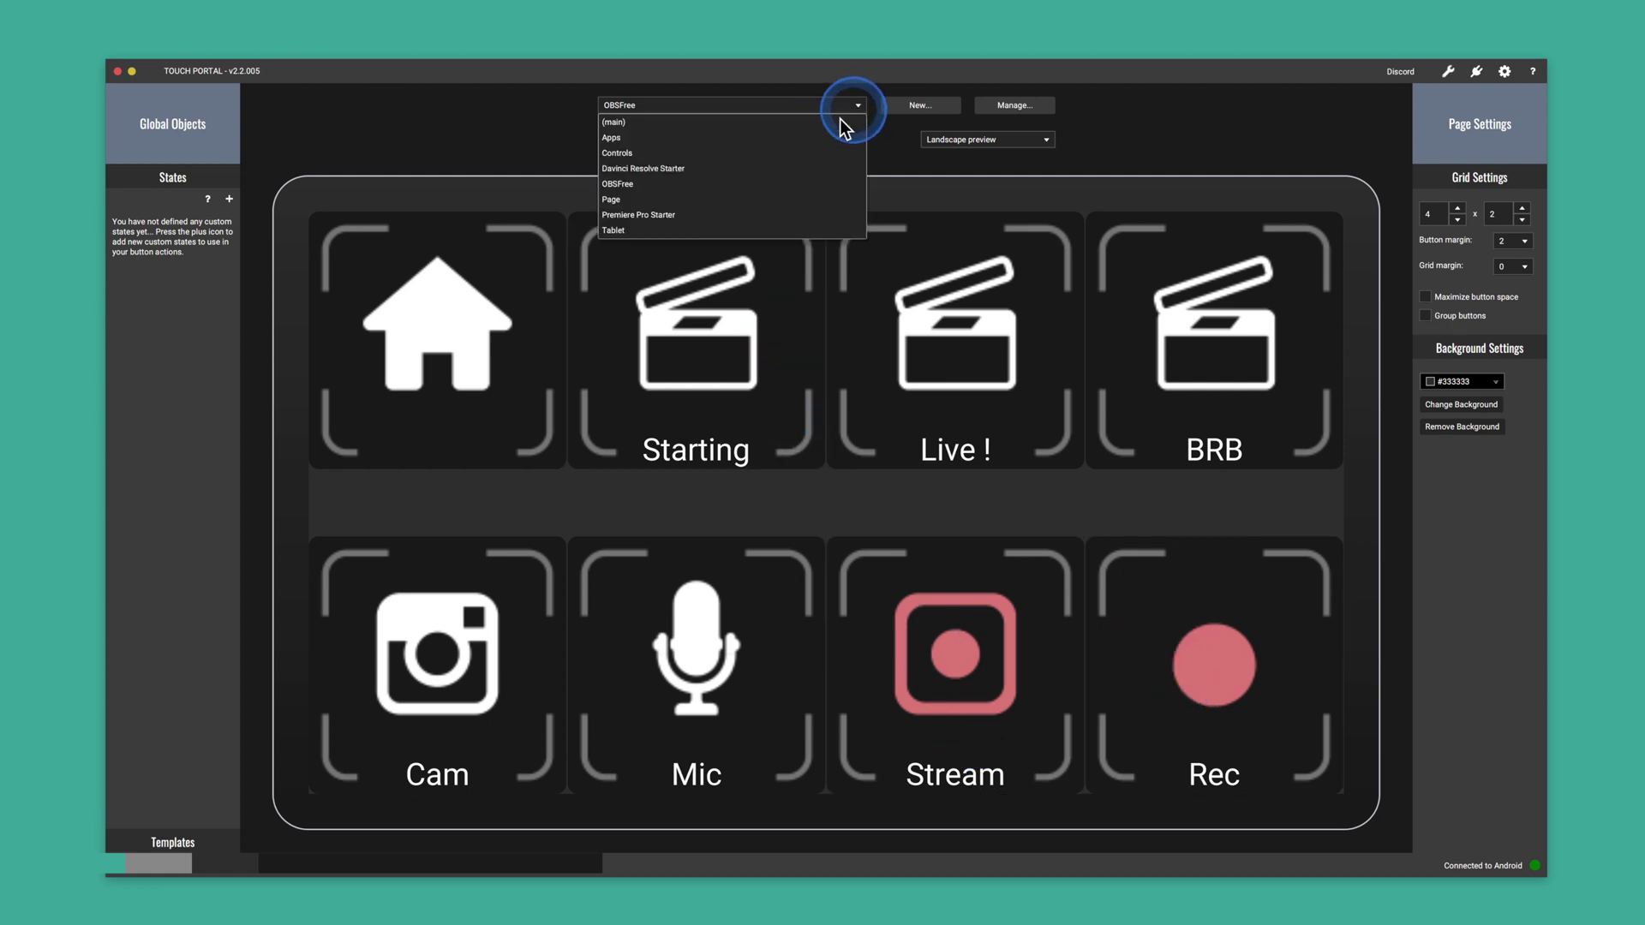
left_click(806, 125)
left_click(836, 341)
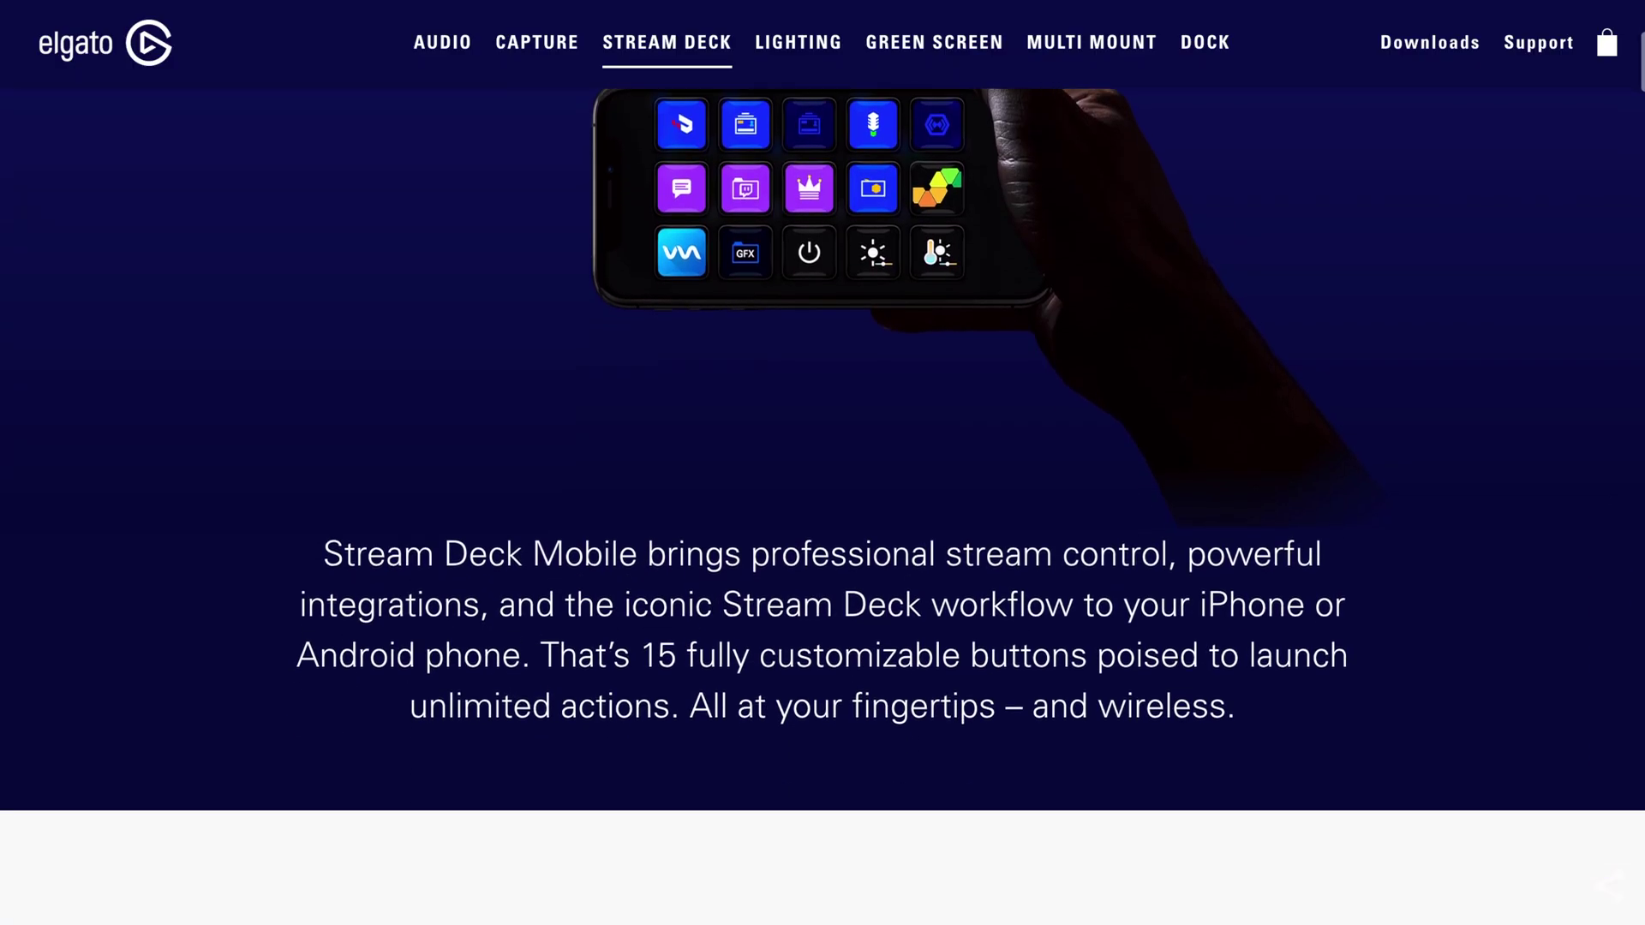
- Scroll down the Stream Deck Mobile site to the 'Works with what you love' app-icon section
scroll(823, 514, "down", 10)
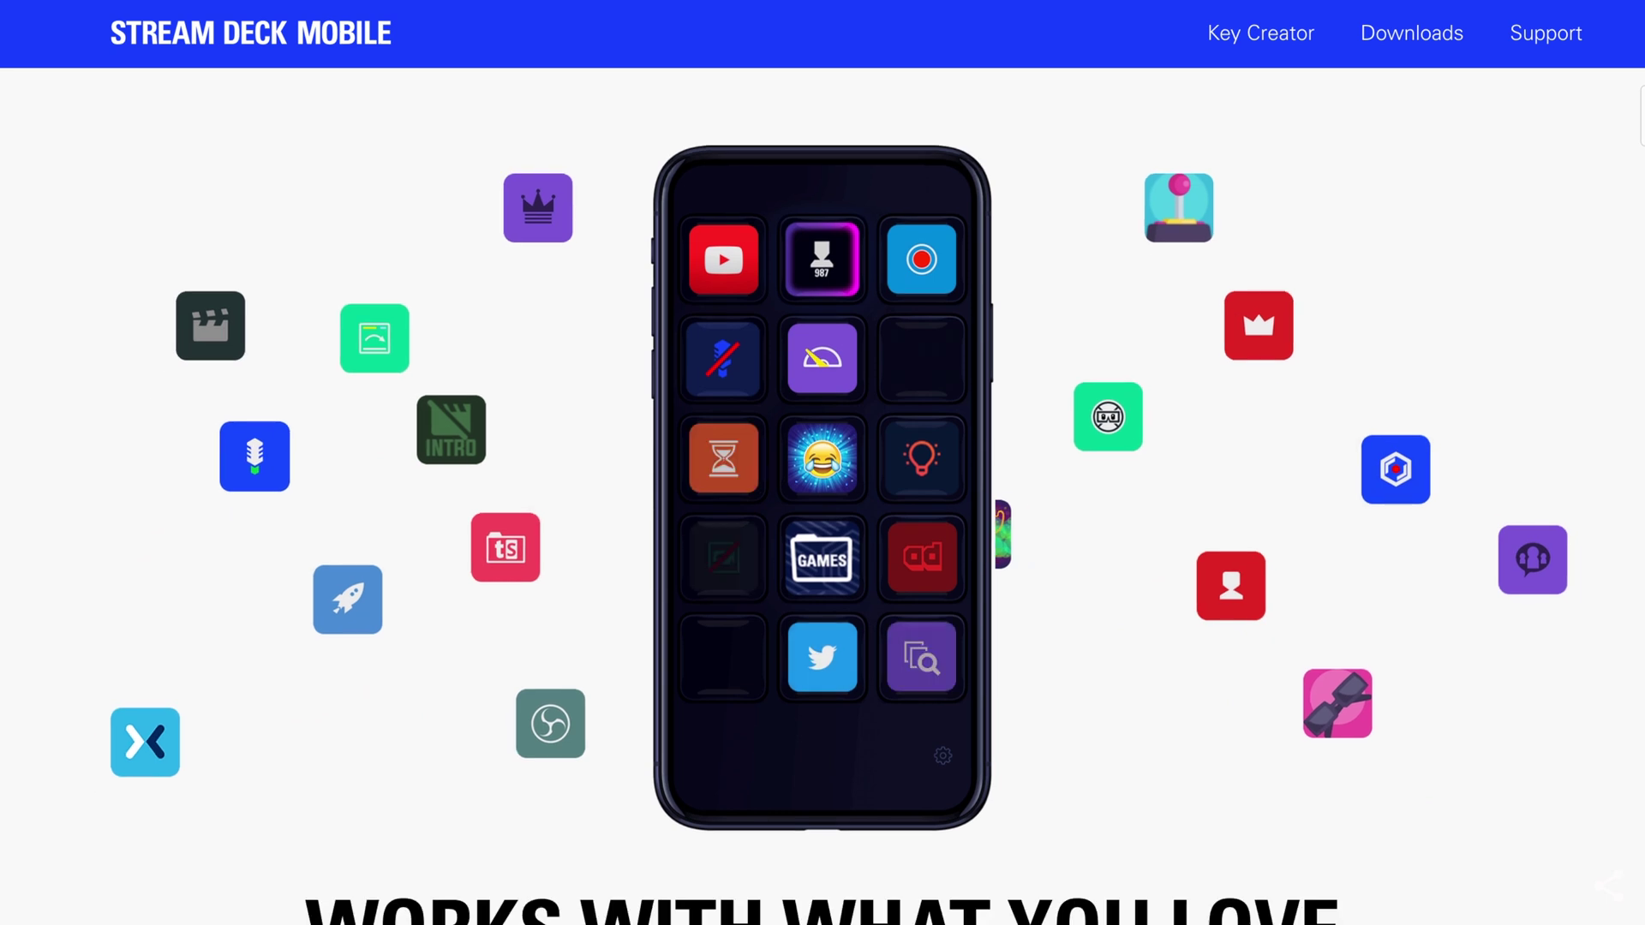
scroll(823, 514, "down", 10)
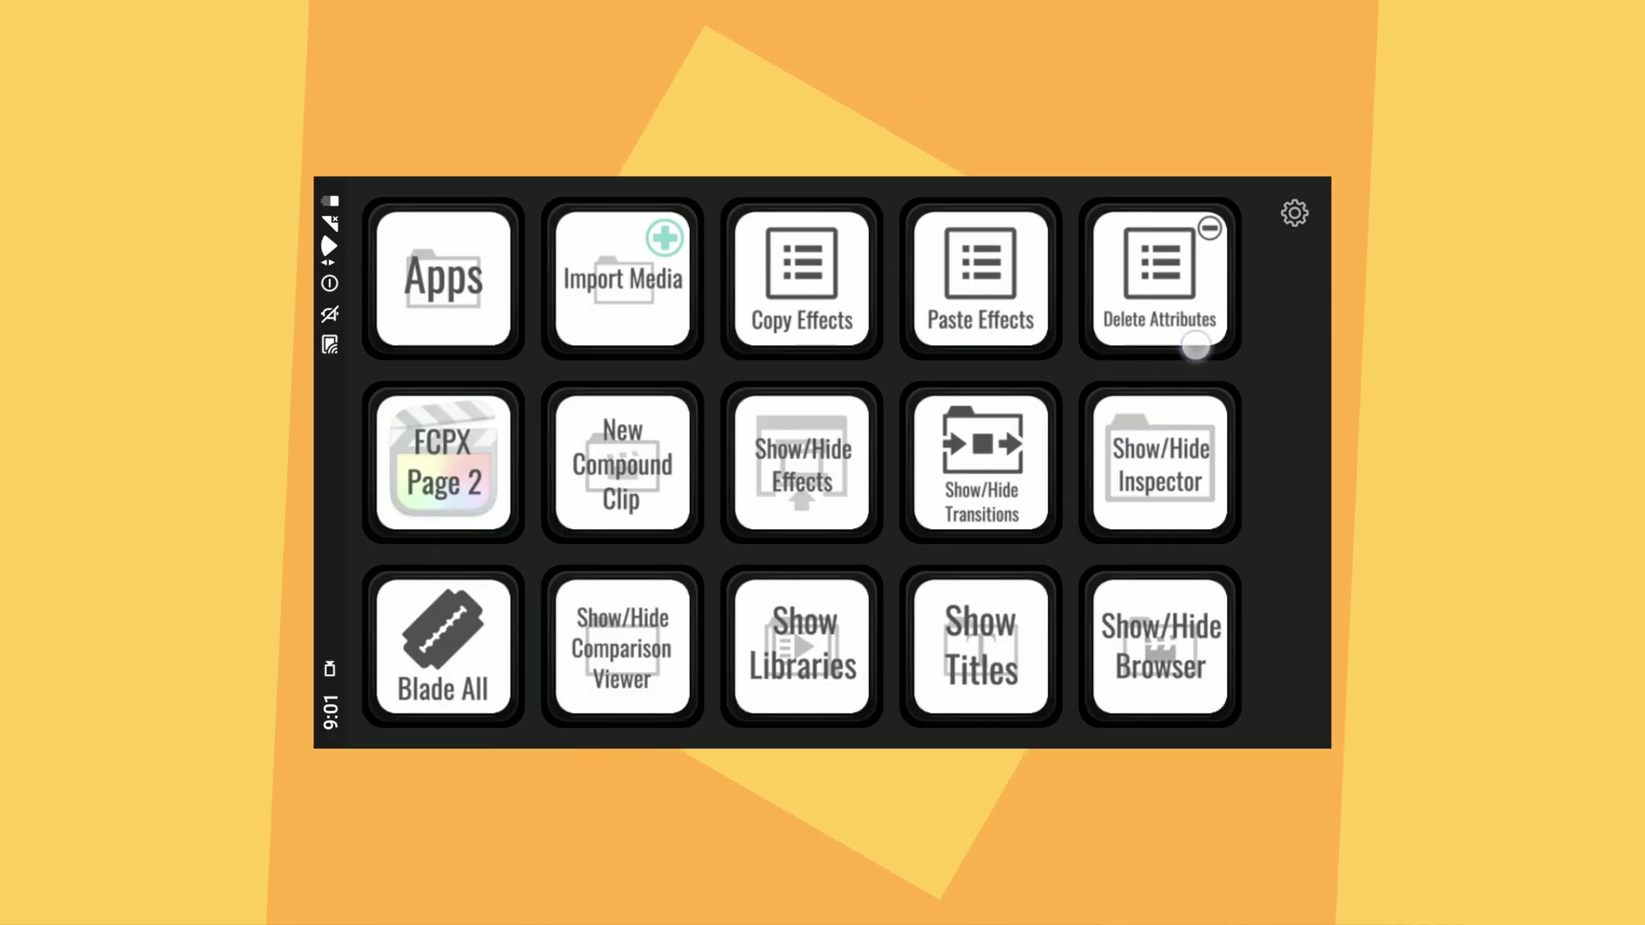
left_click(1112, 665)
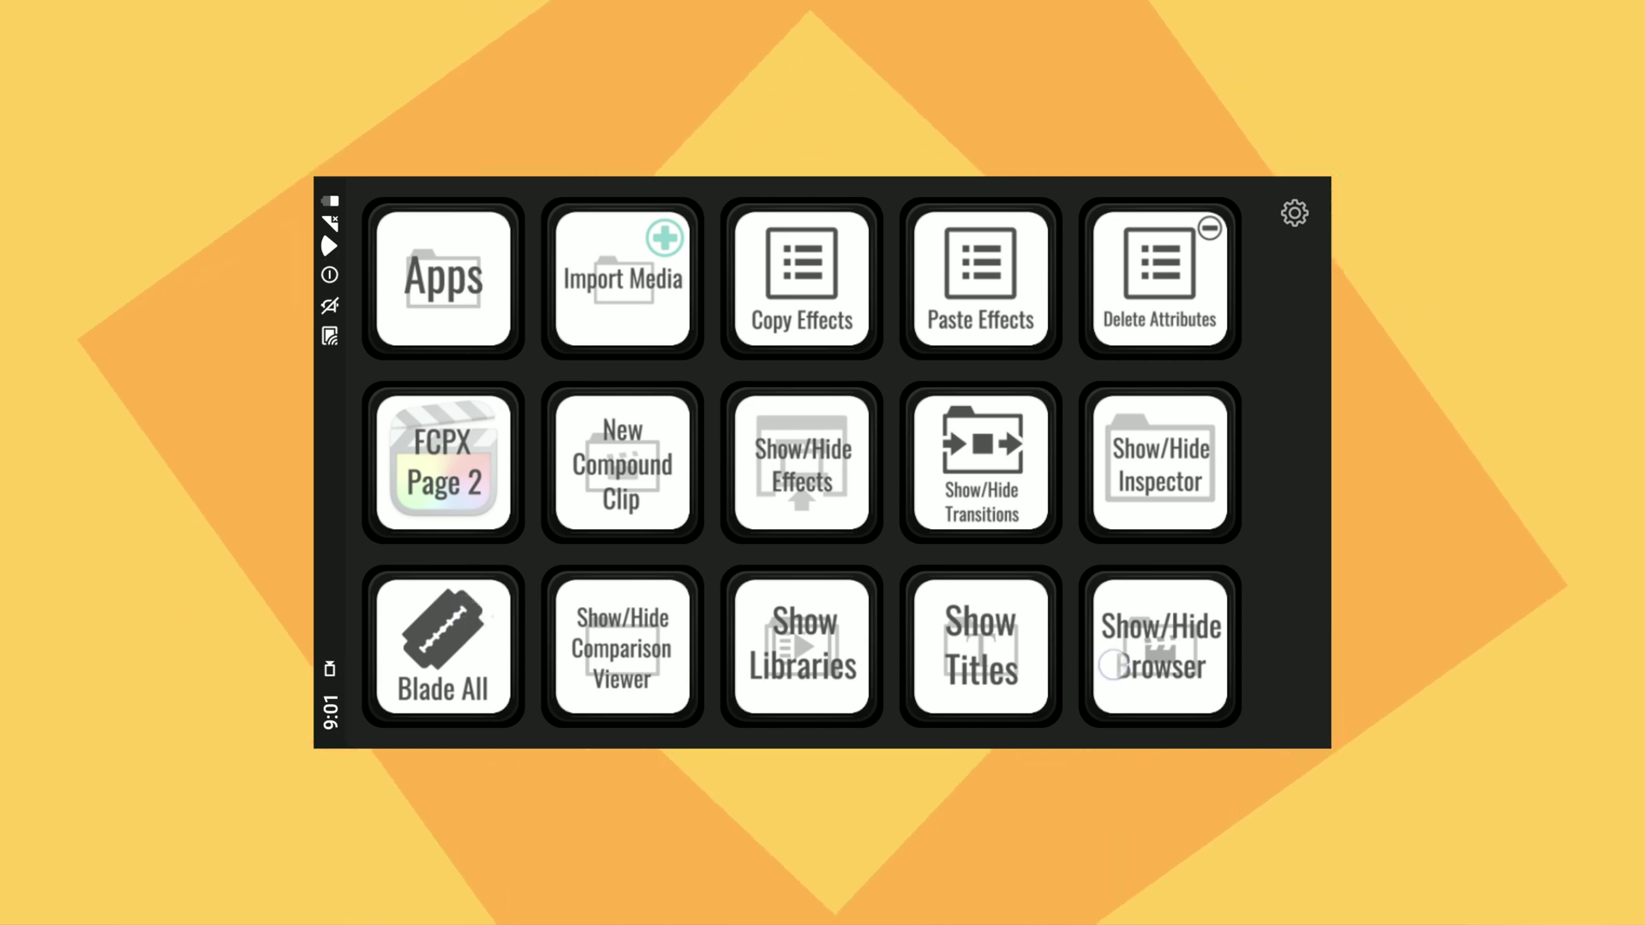
left_click(1261, 567)
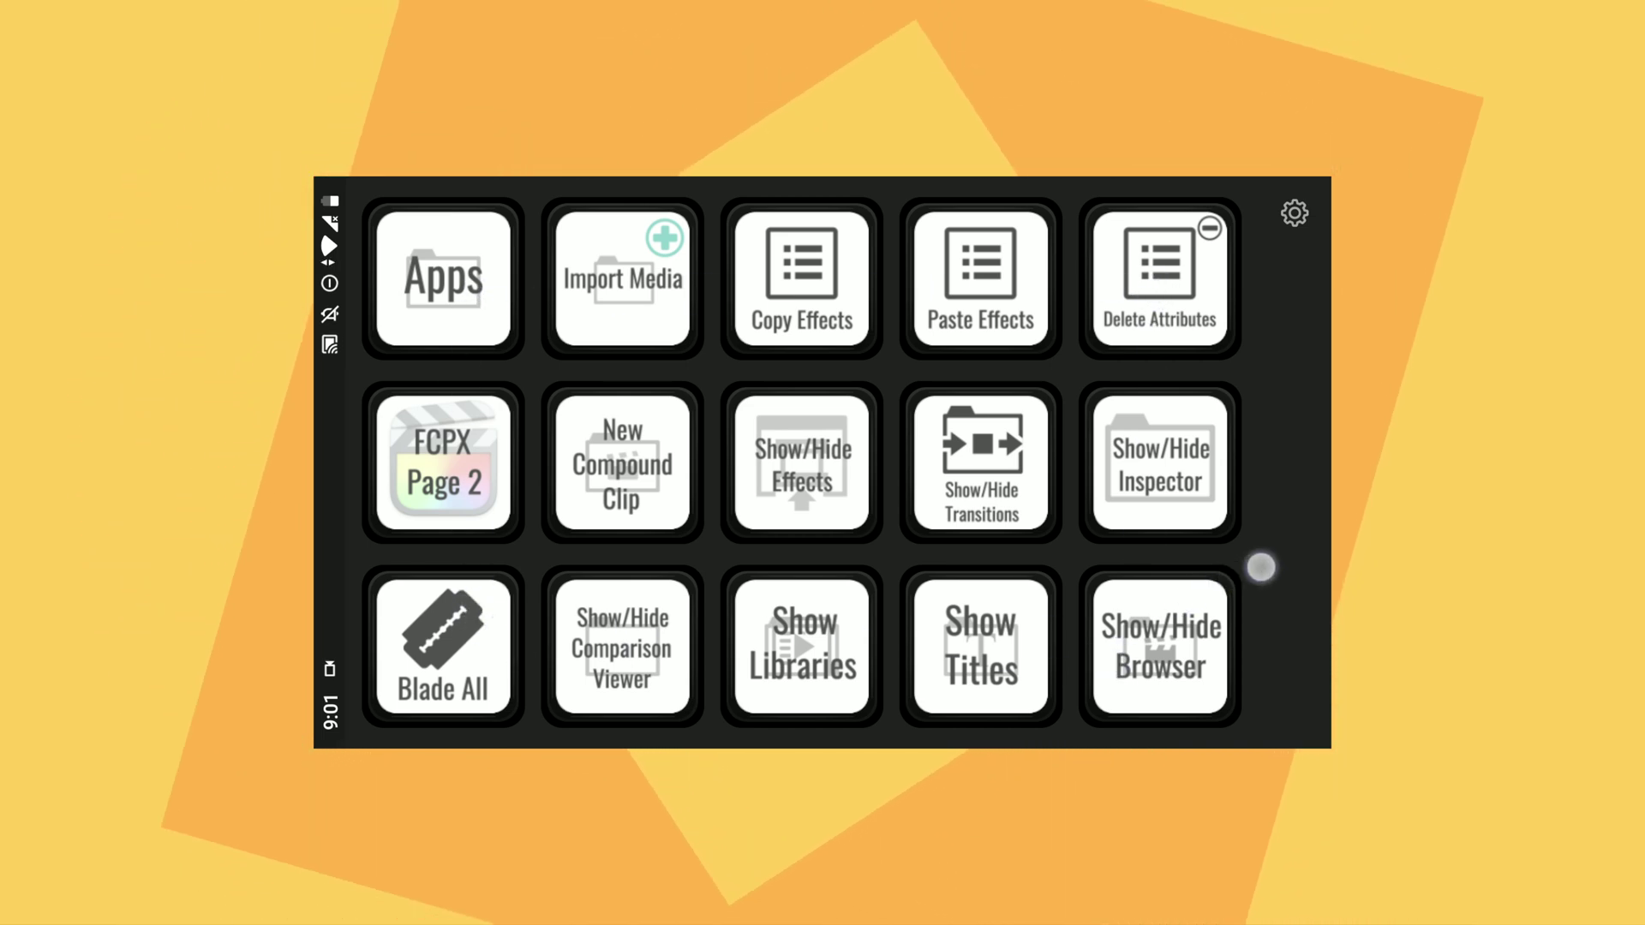
left_click(443, 278)
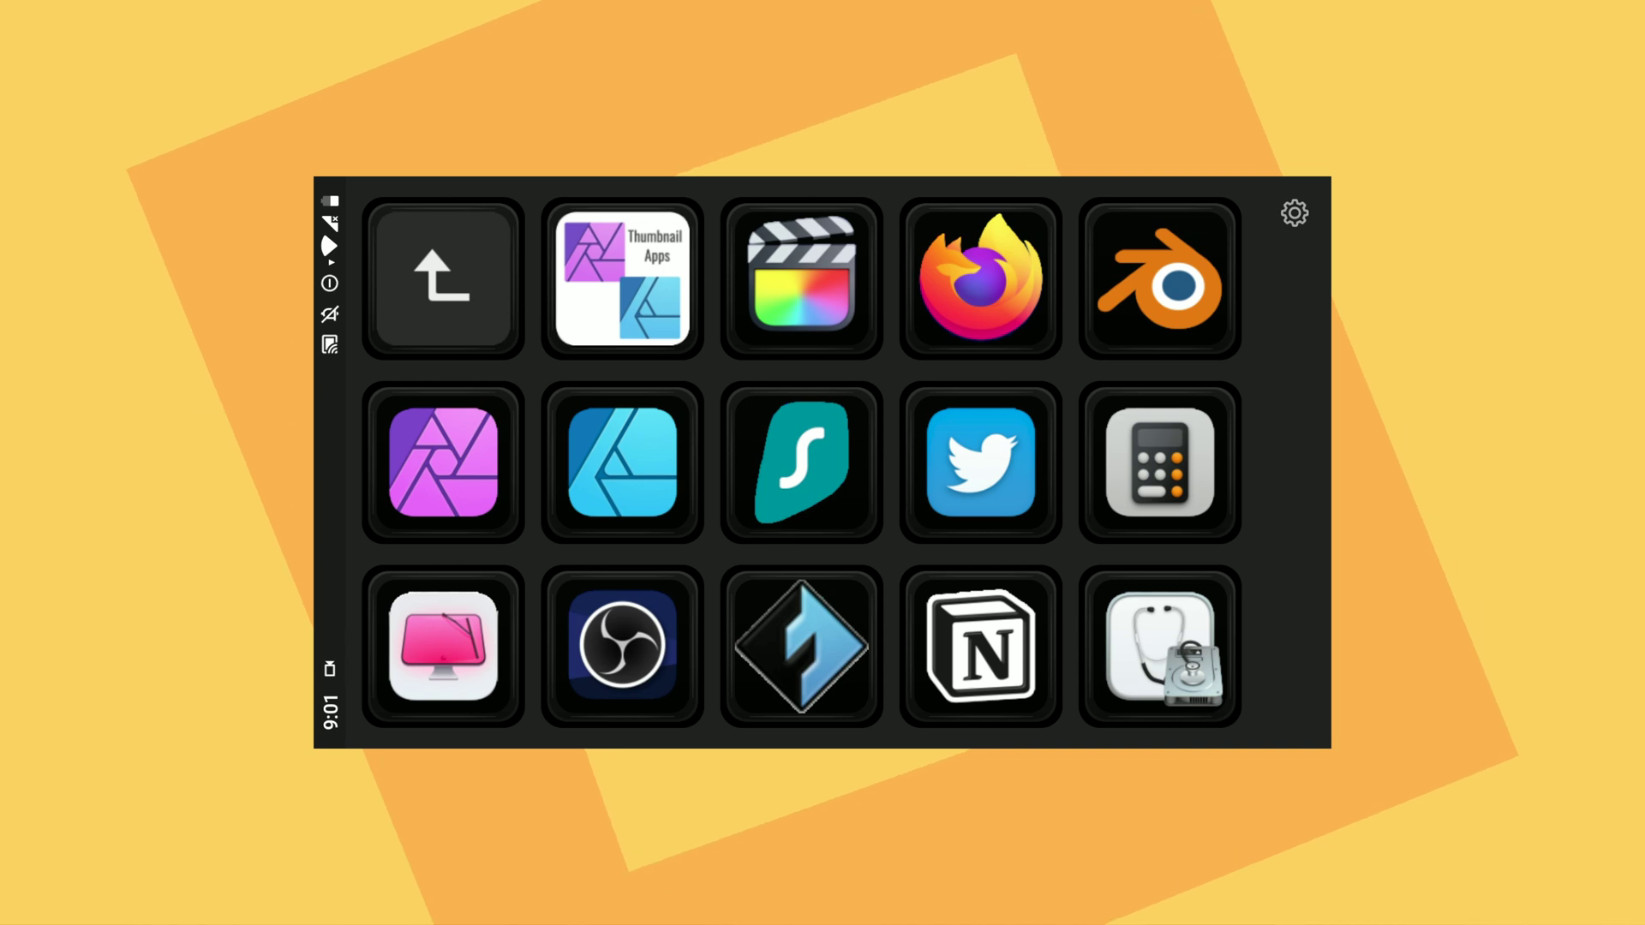
left_click(488, 323)
left_click(443, 279)
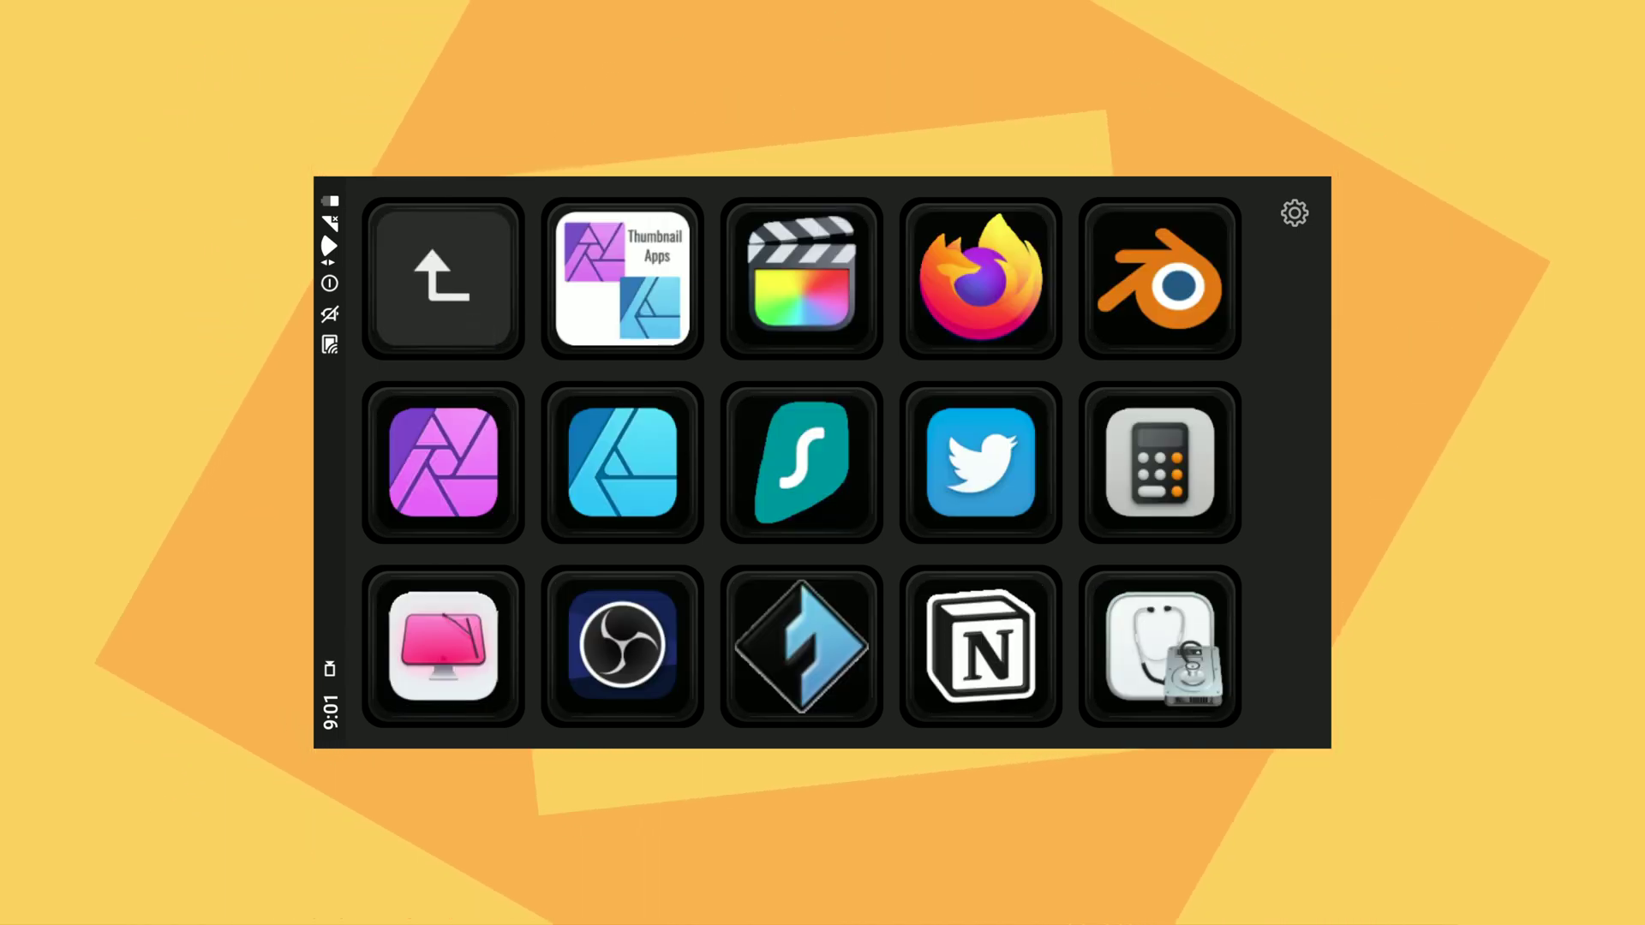
left_click(470, 323)
left_click(443, 463)
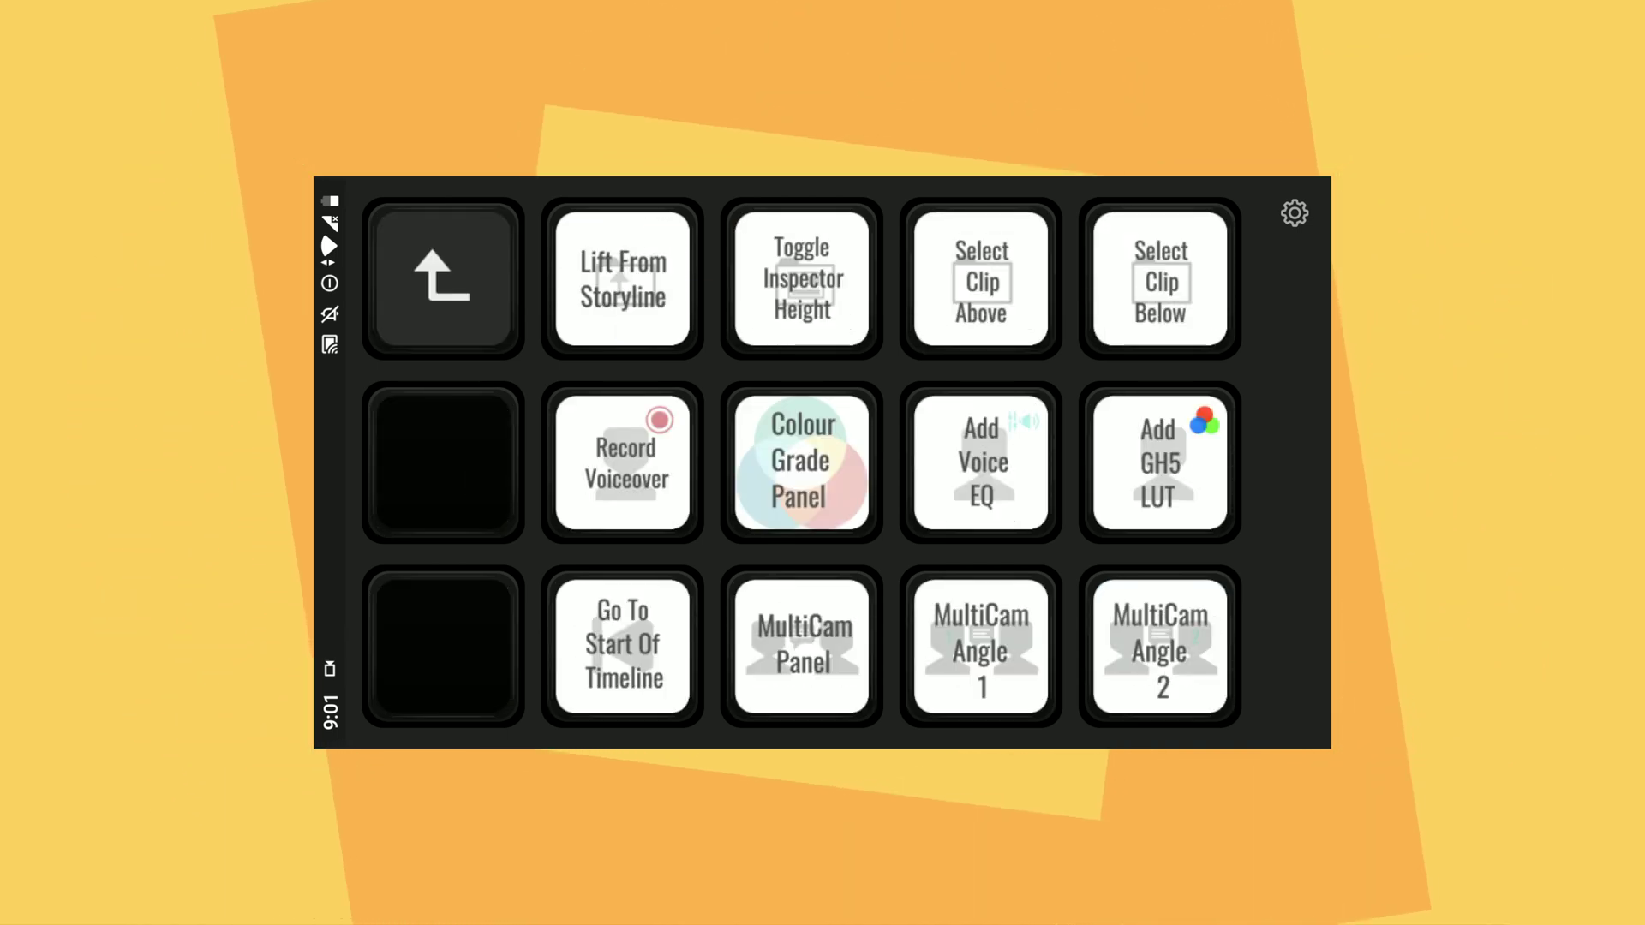
left_click(463, 315)
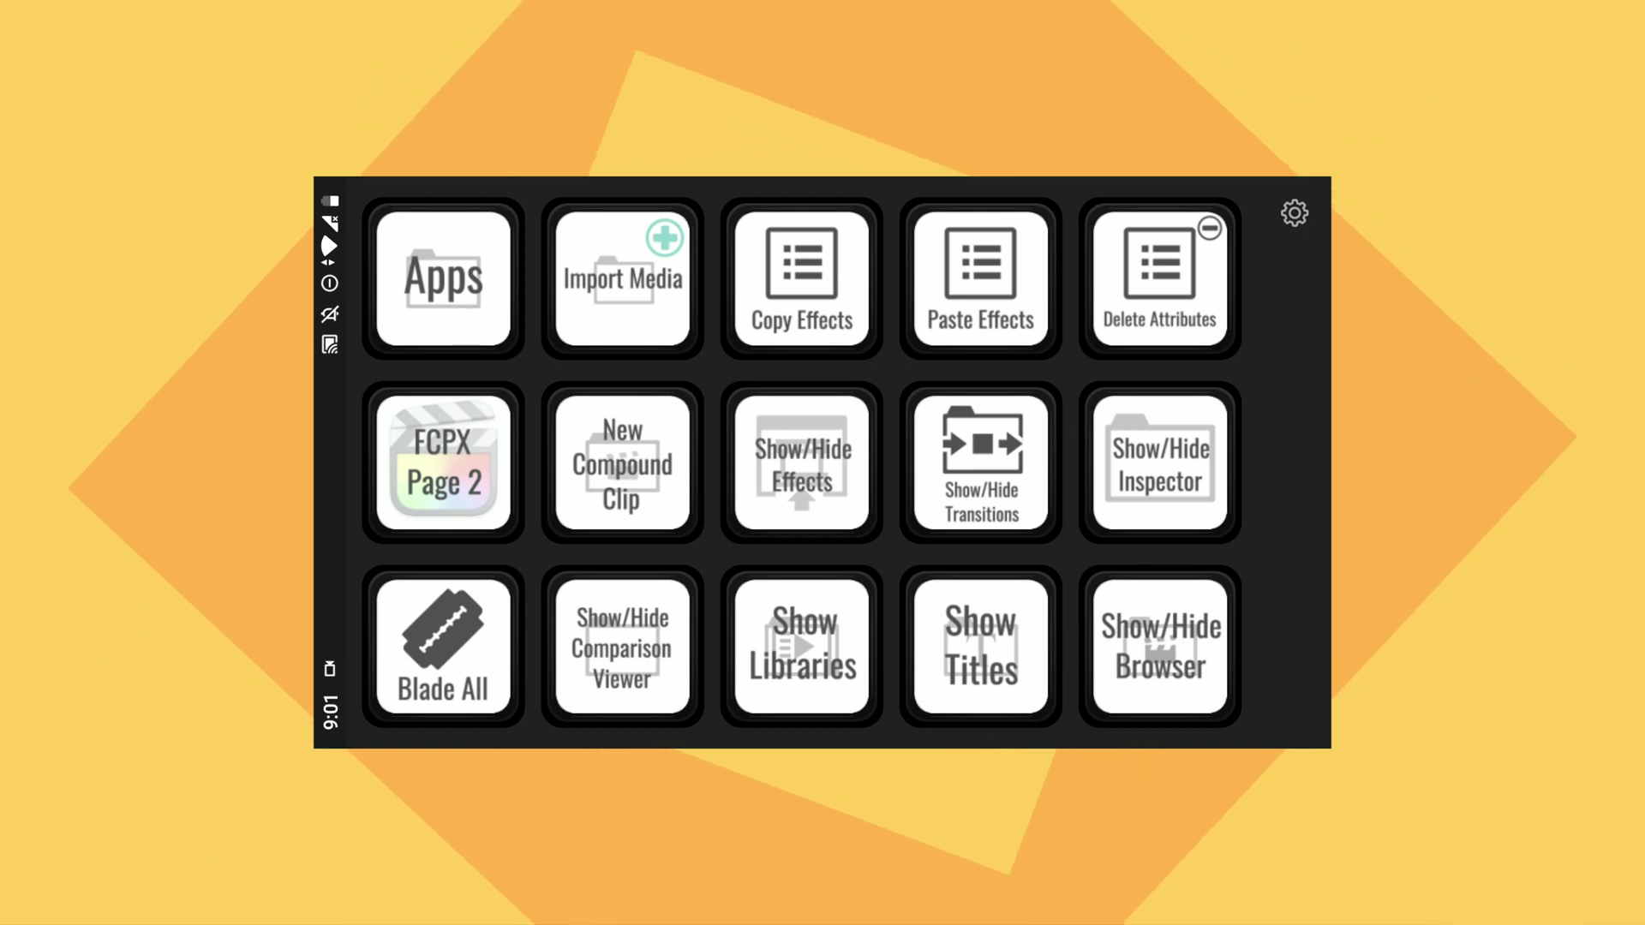
left_click(443, 279)
left_click(443, 278)
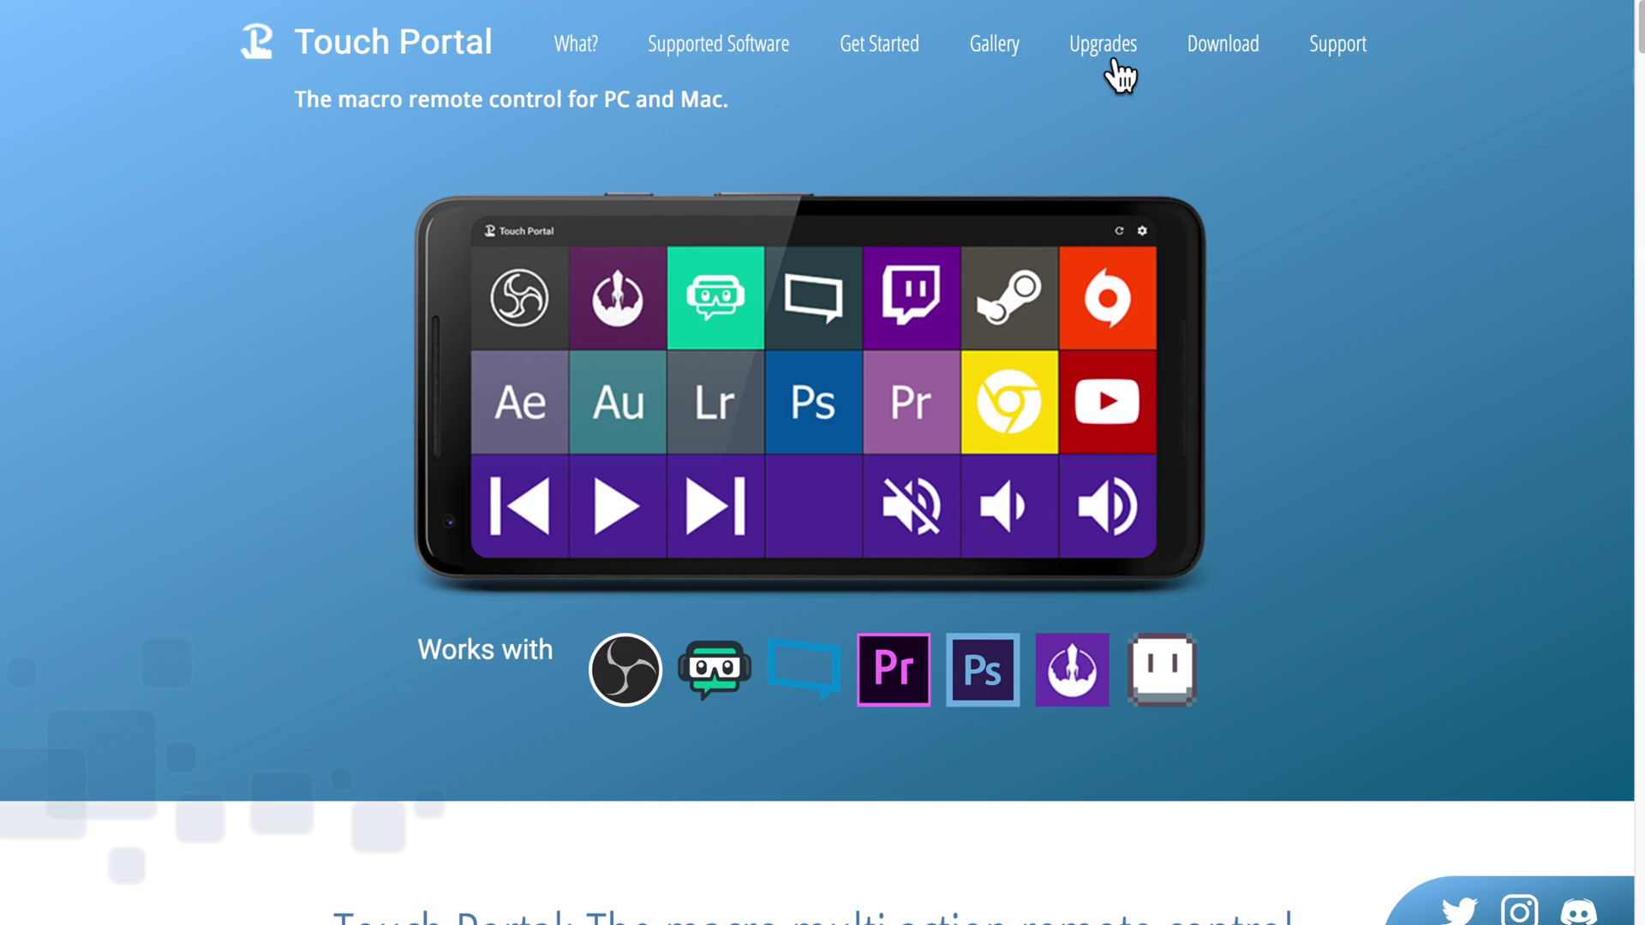
- Go to Upgrades and scroll the $12.99 Pro lifetime licence details, highlighting the one-time payment sentence
left_click(1105, 45)
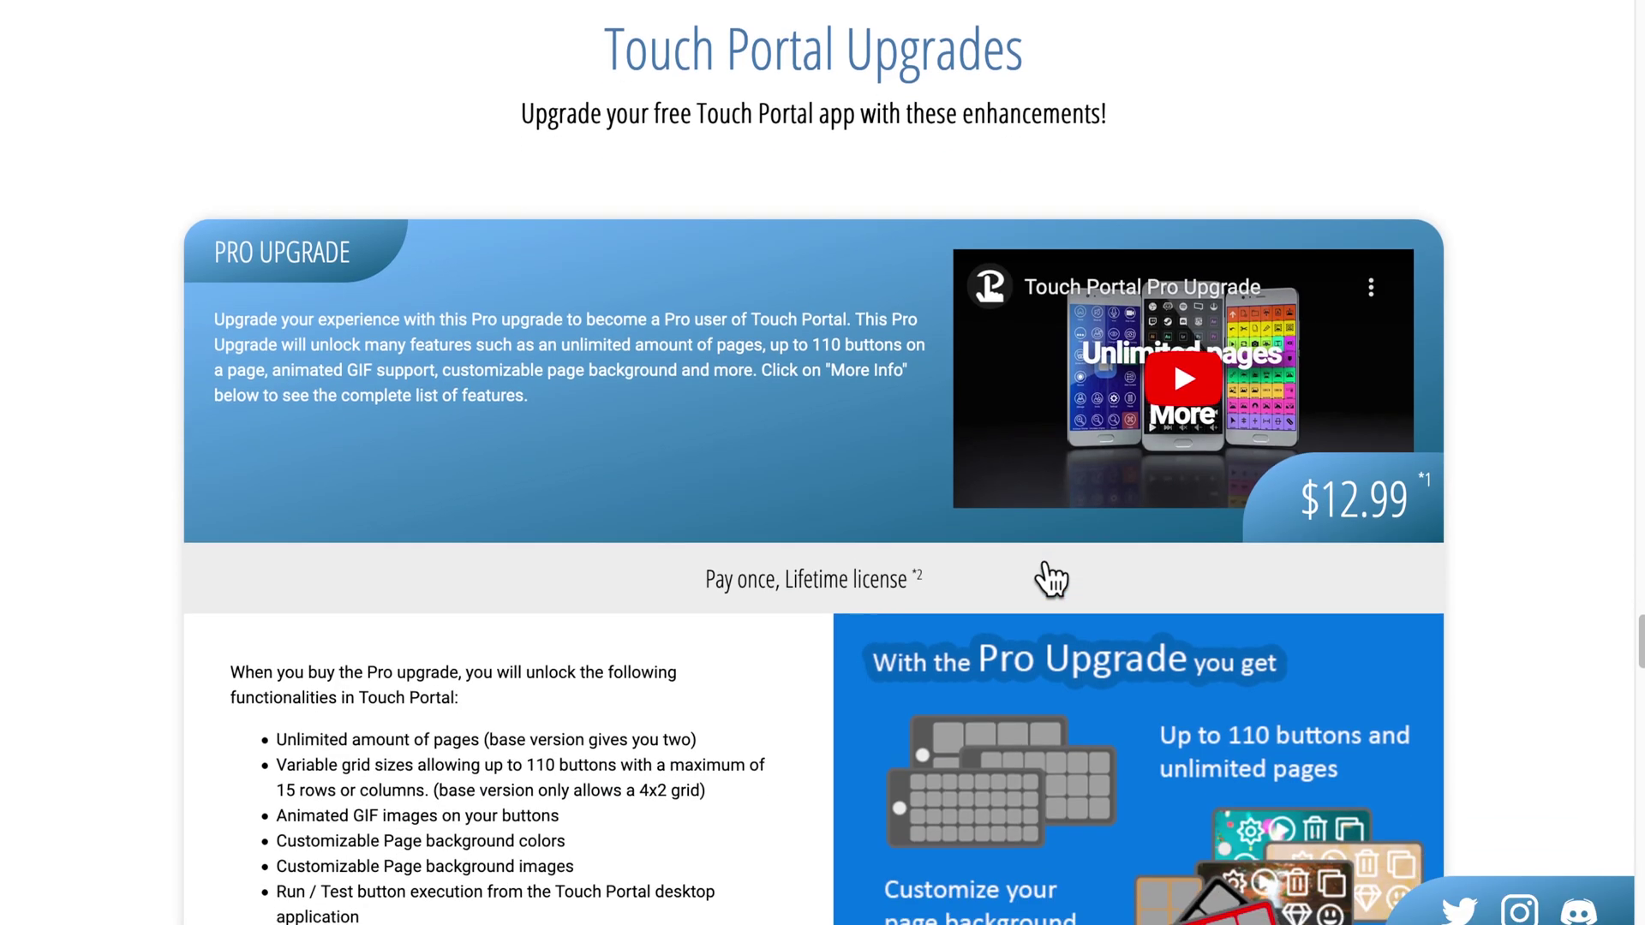
scroll(1051, 580, "down", 3)
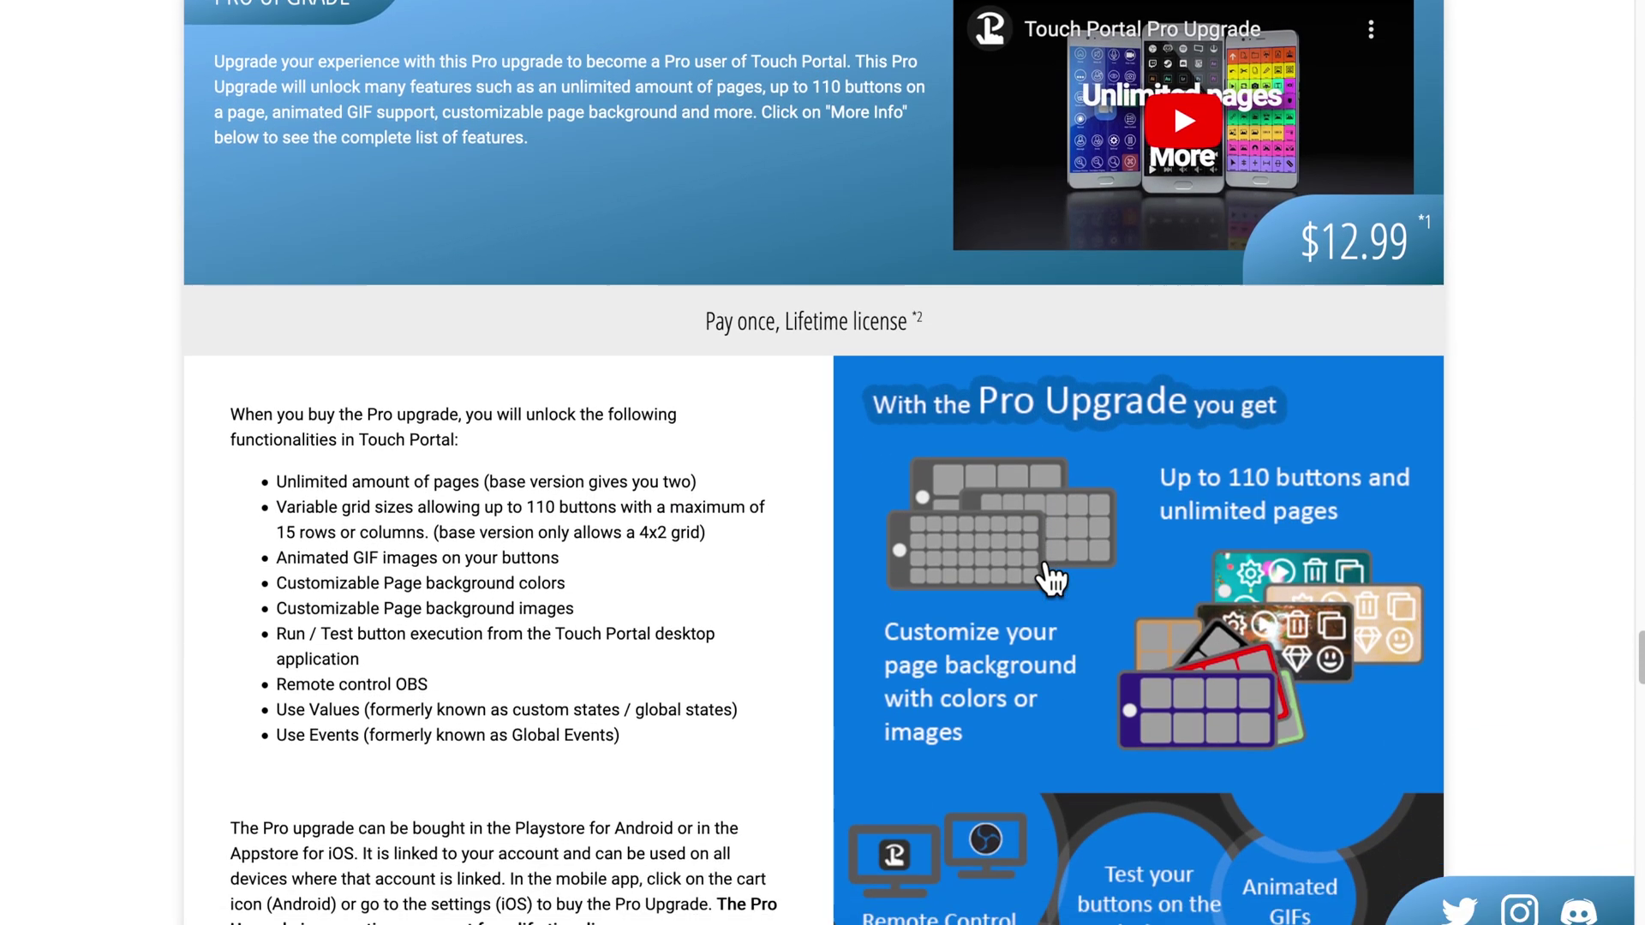
scroll(1050, 580, "down", 3)
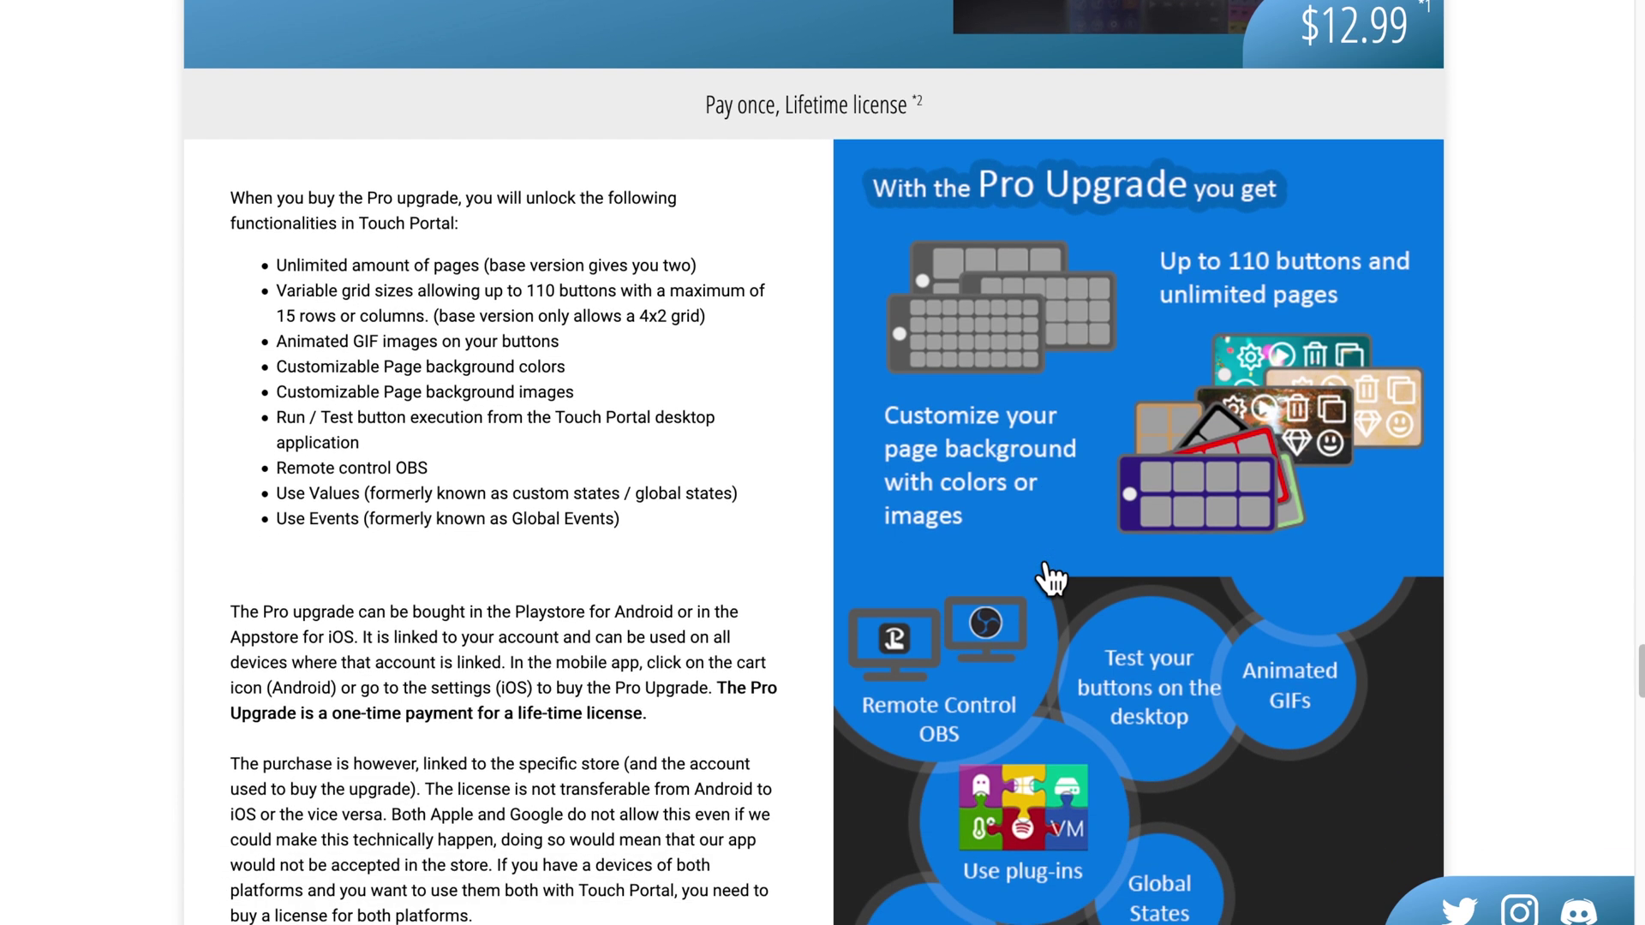
scroll(1045, 575, "down", 2)
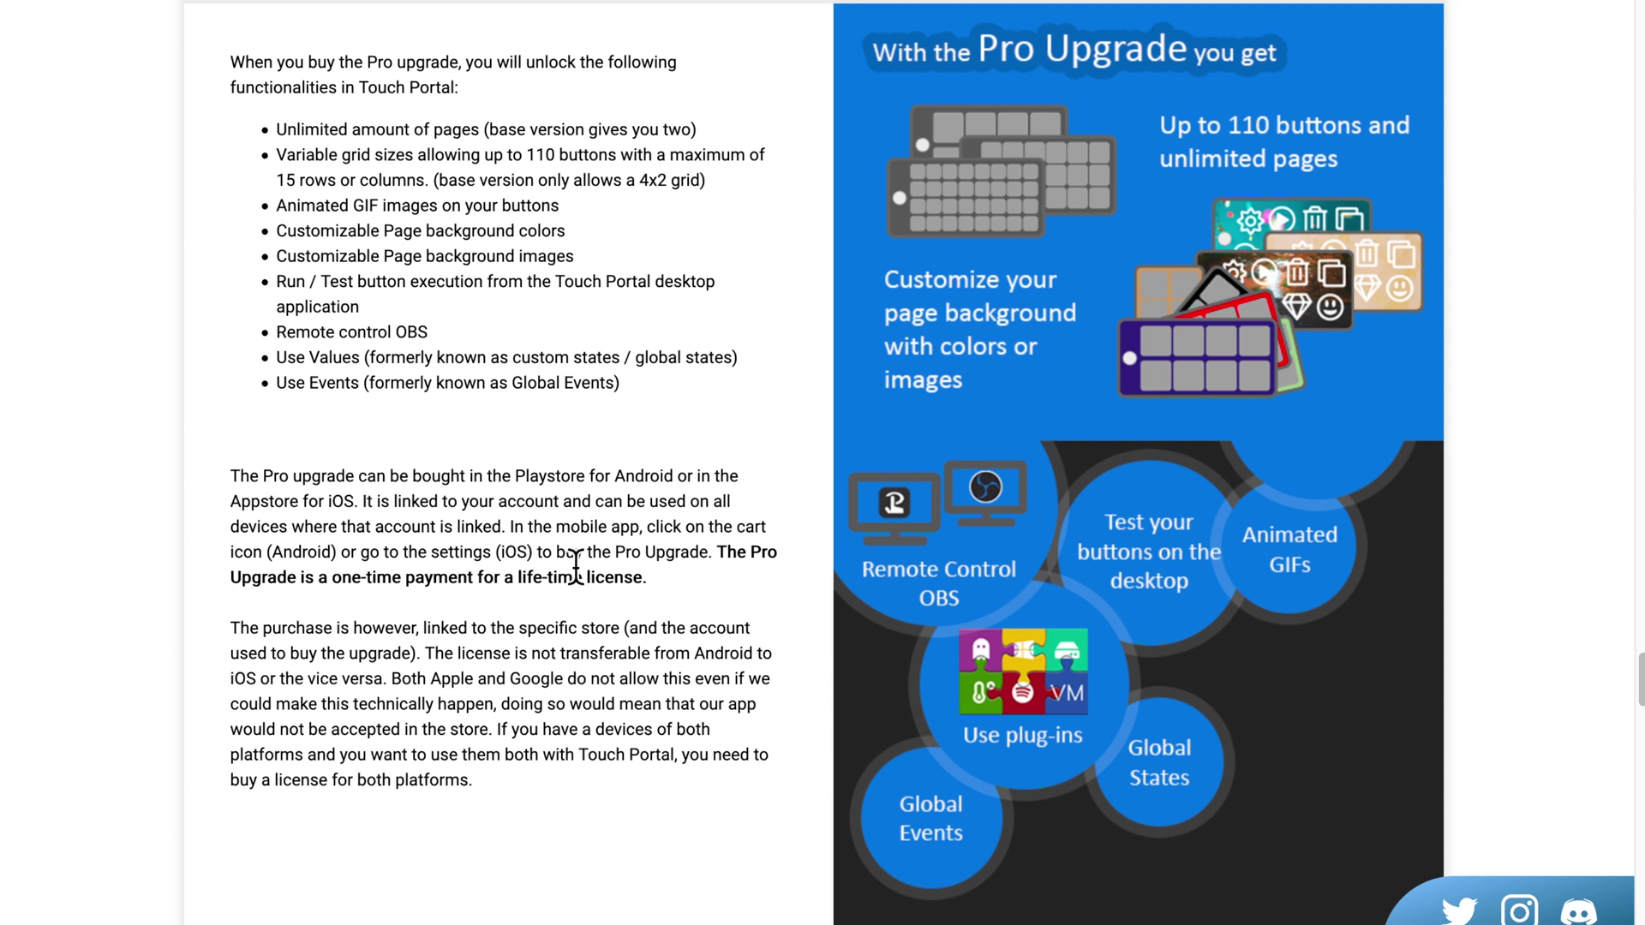
left_click_drag(716, 554, 726, 573)
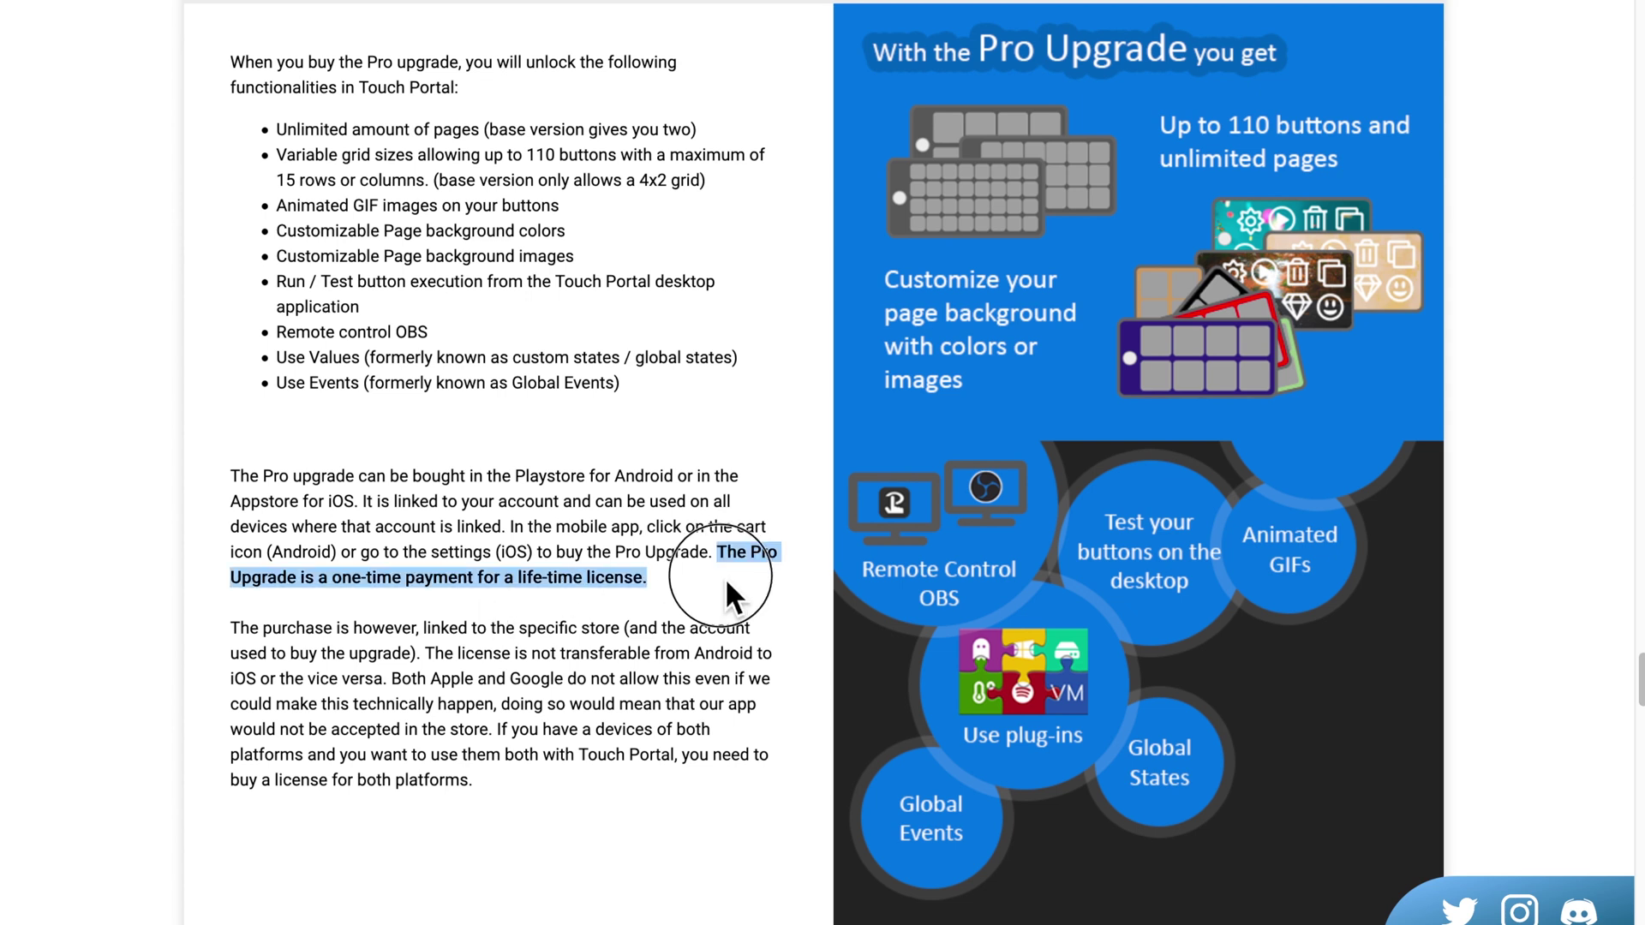
left_click(535, 591)
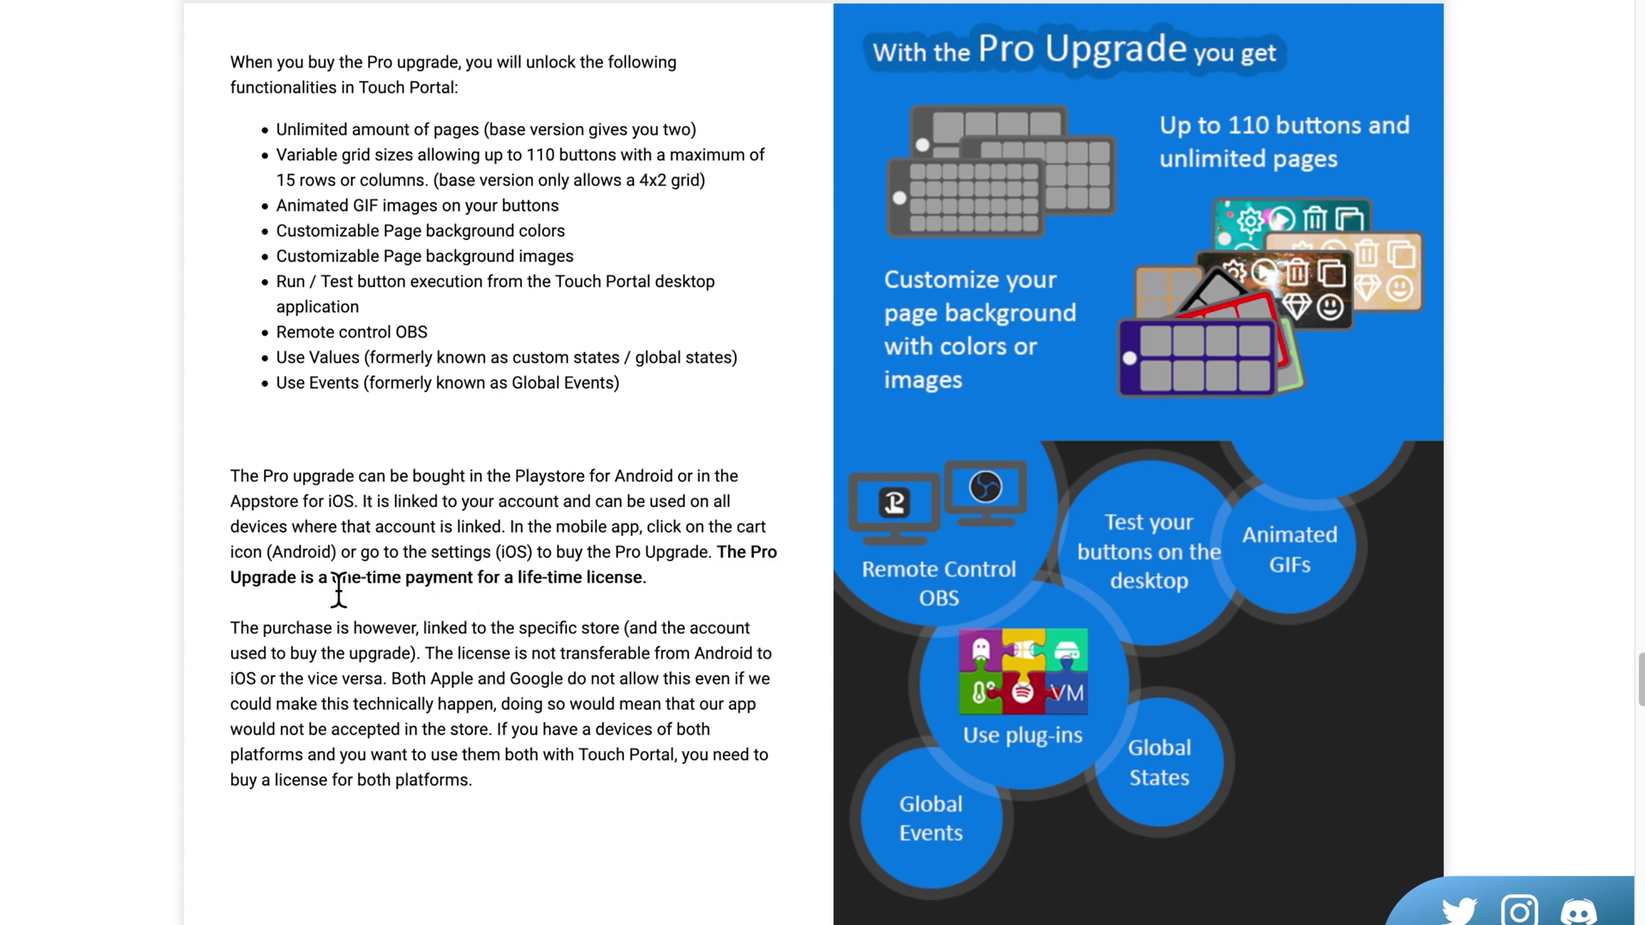
left_click(663, 570)
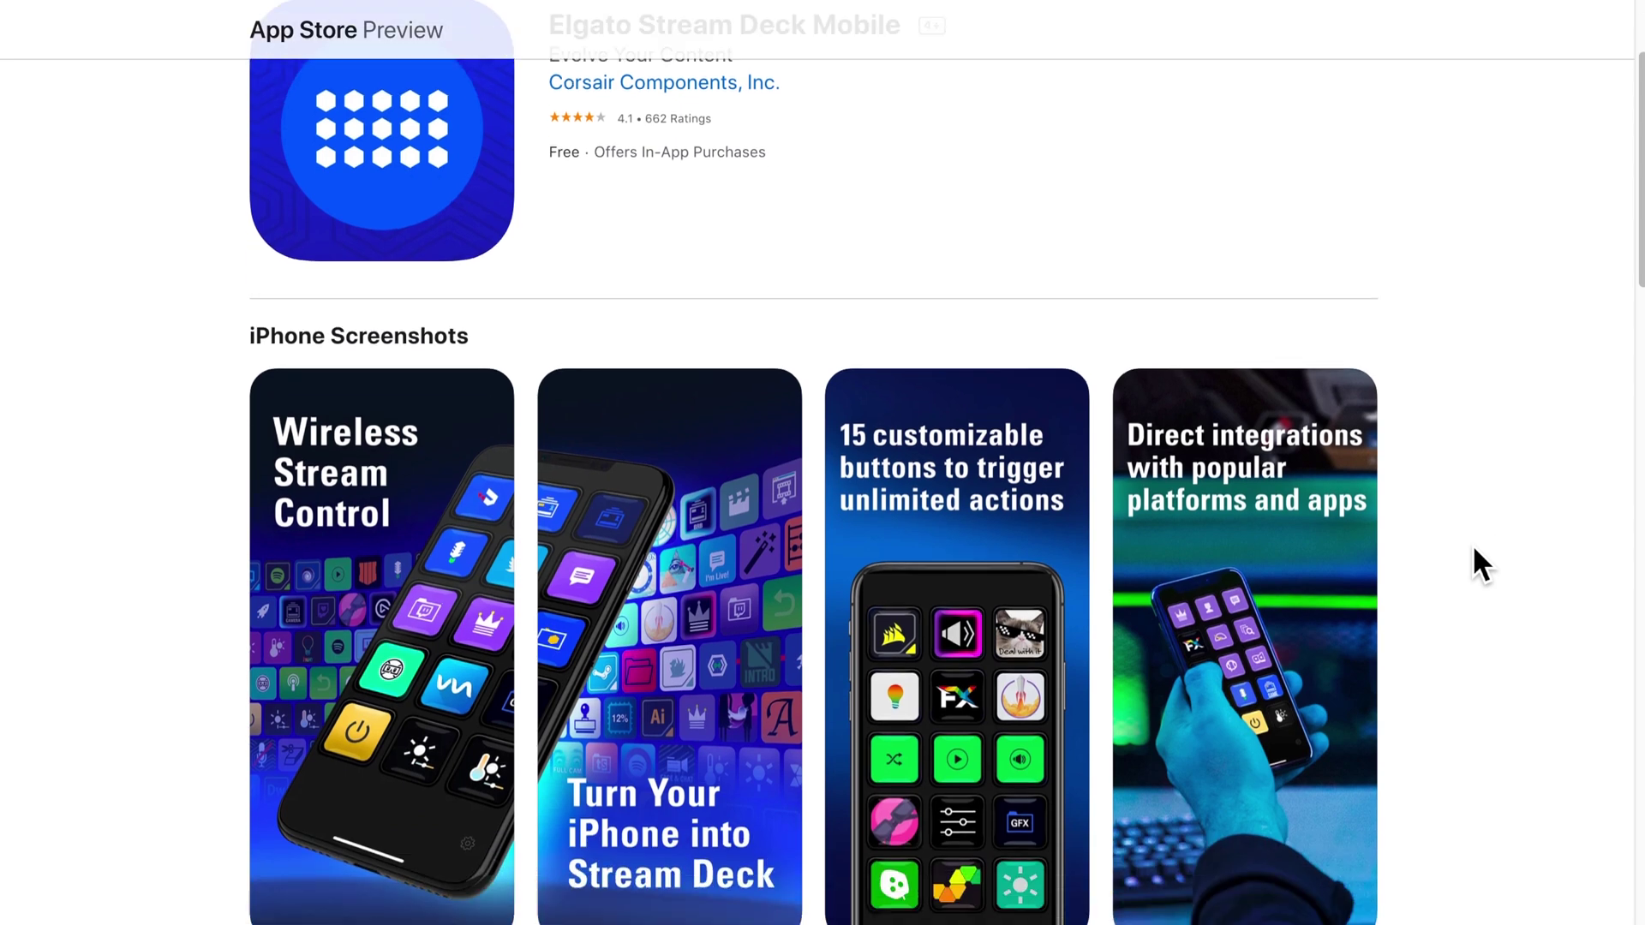
- Scroll to Information and highlight the $2.99 monthly and $24.99 yearly in-app purchase prices
scroll(1474, 549, "down", 8)
scroll(1474, 551, "down", 10)
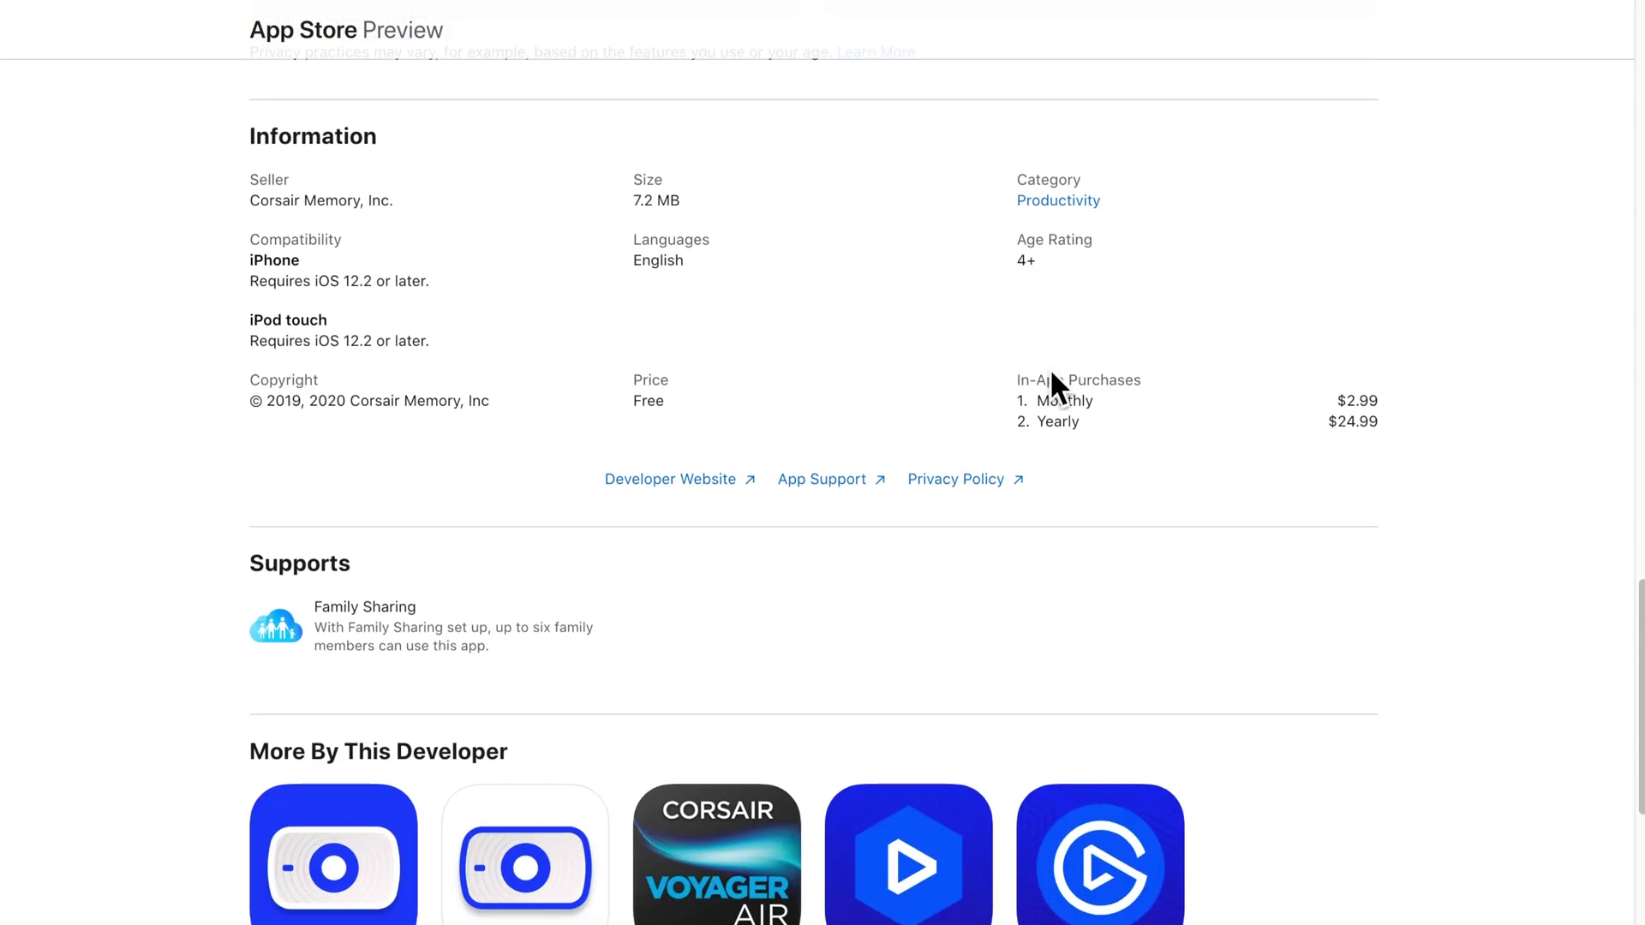
left_click_drag(1018, 380, 1376, 441)
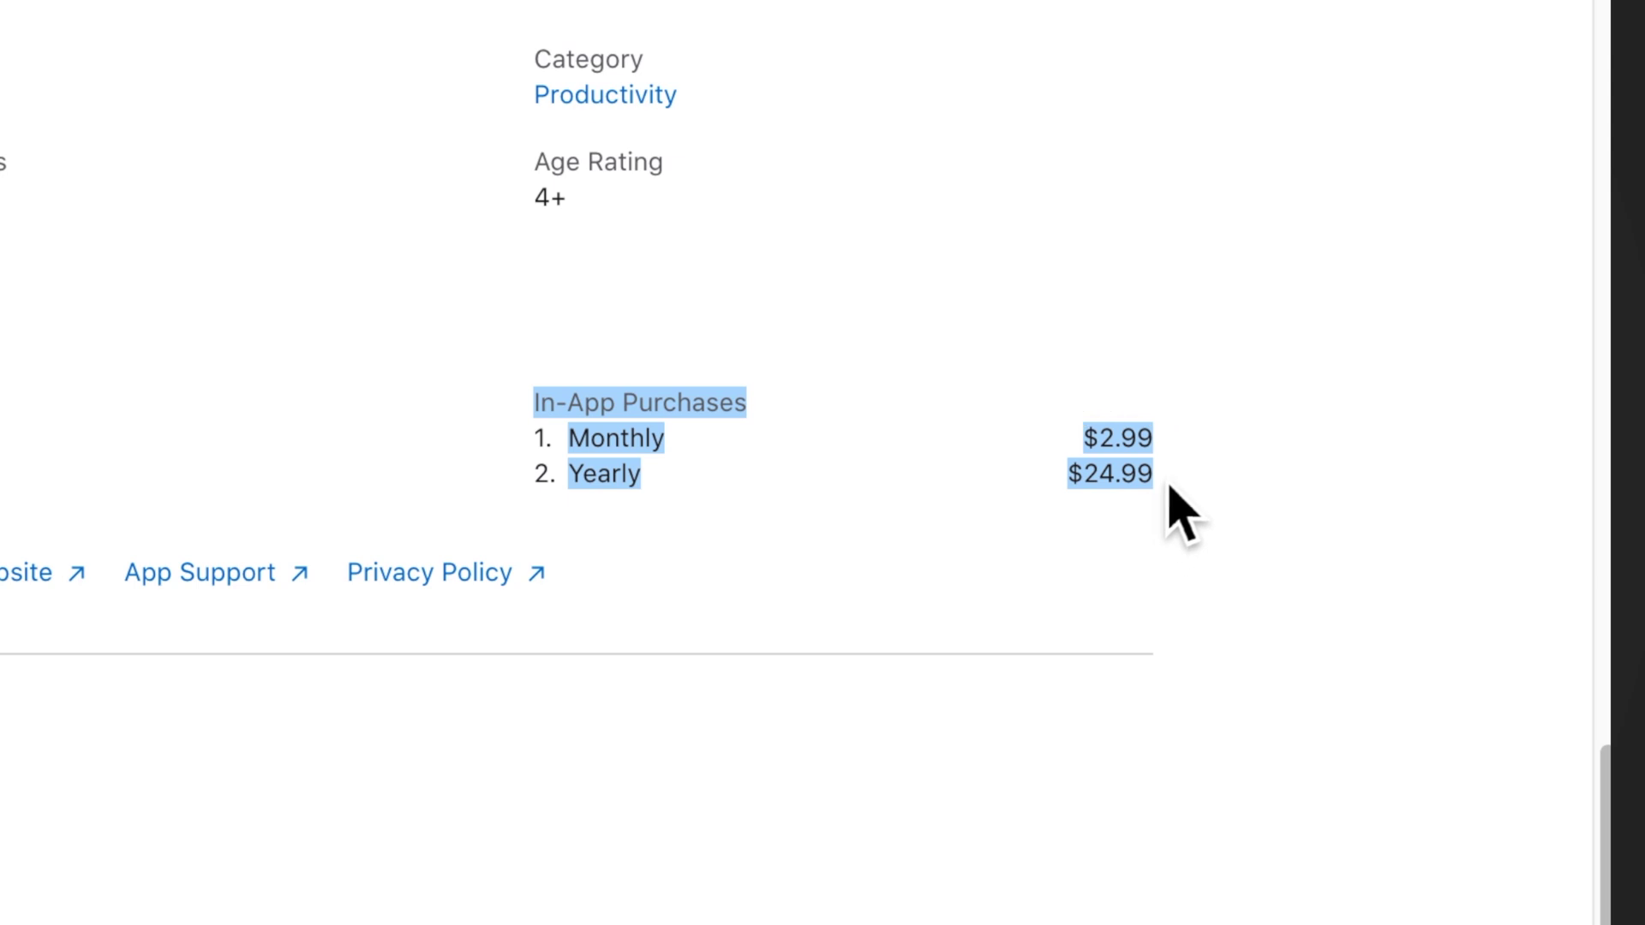
left_click(1170, 483)
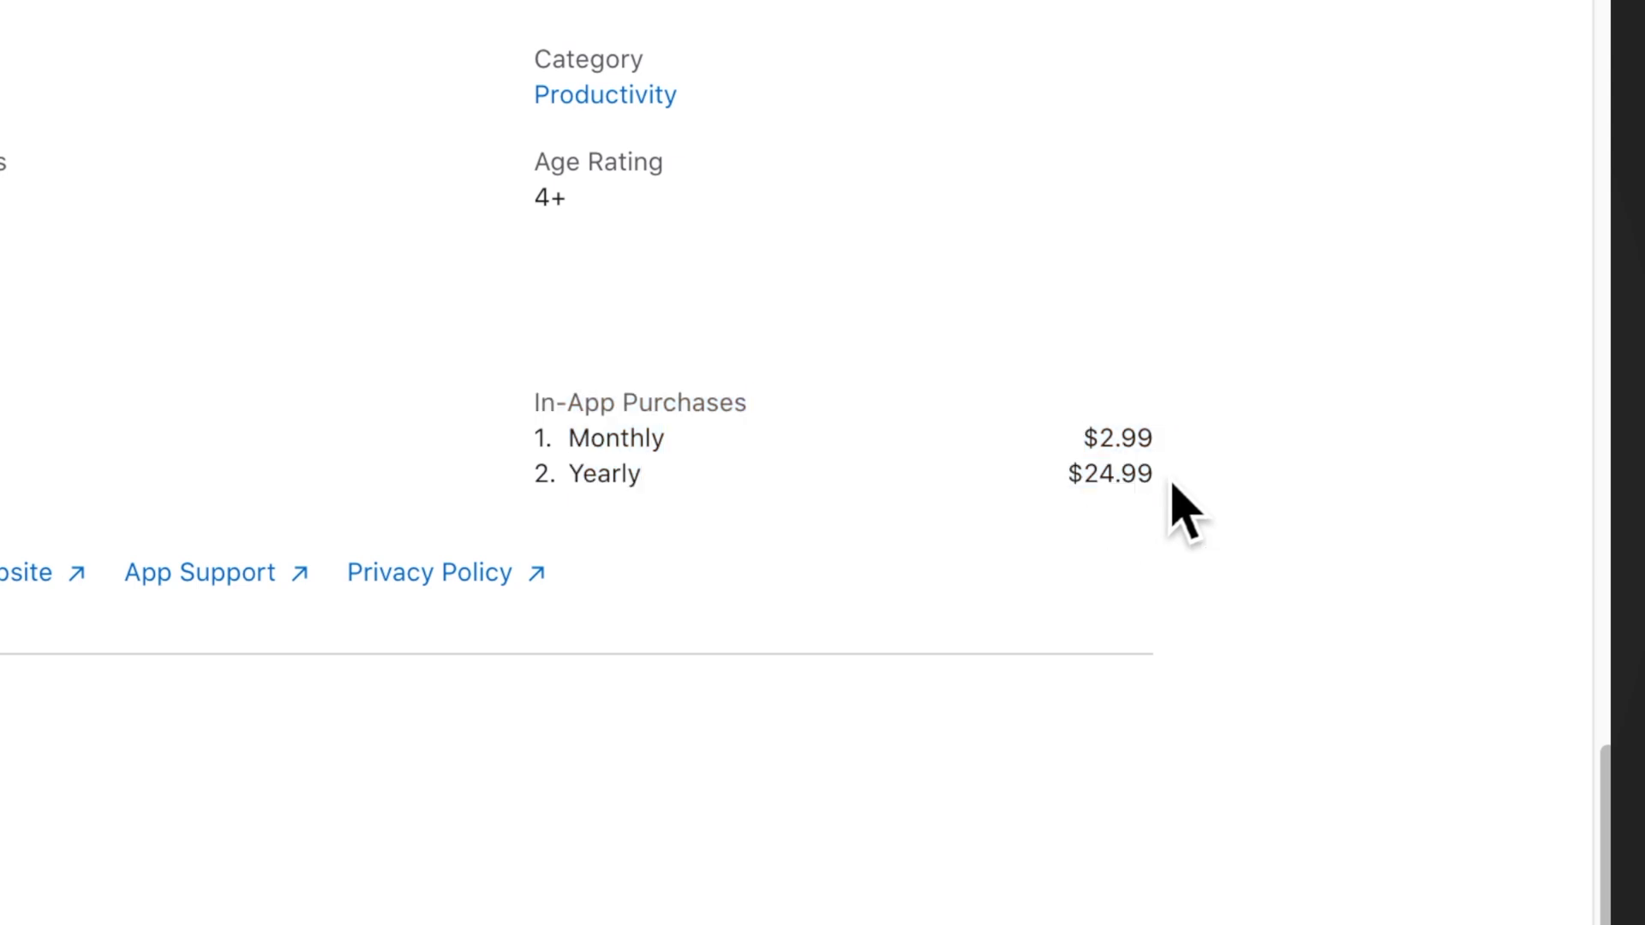
left_click_drag(1166, 474, 1047, 483)
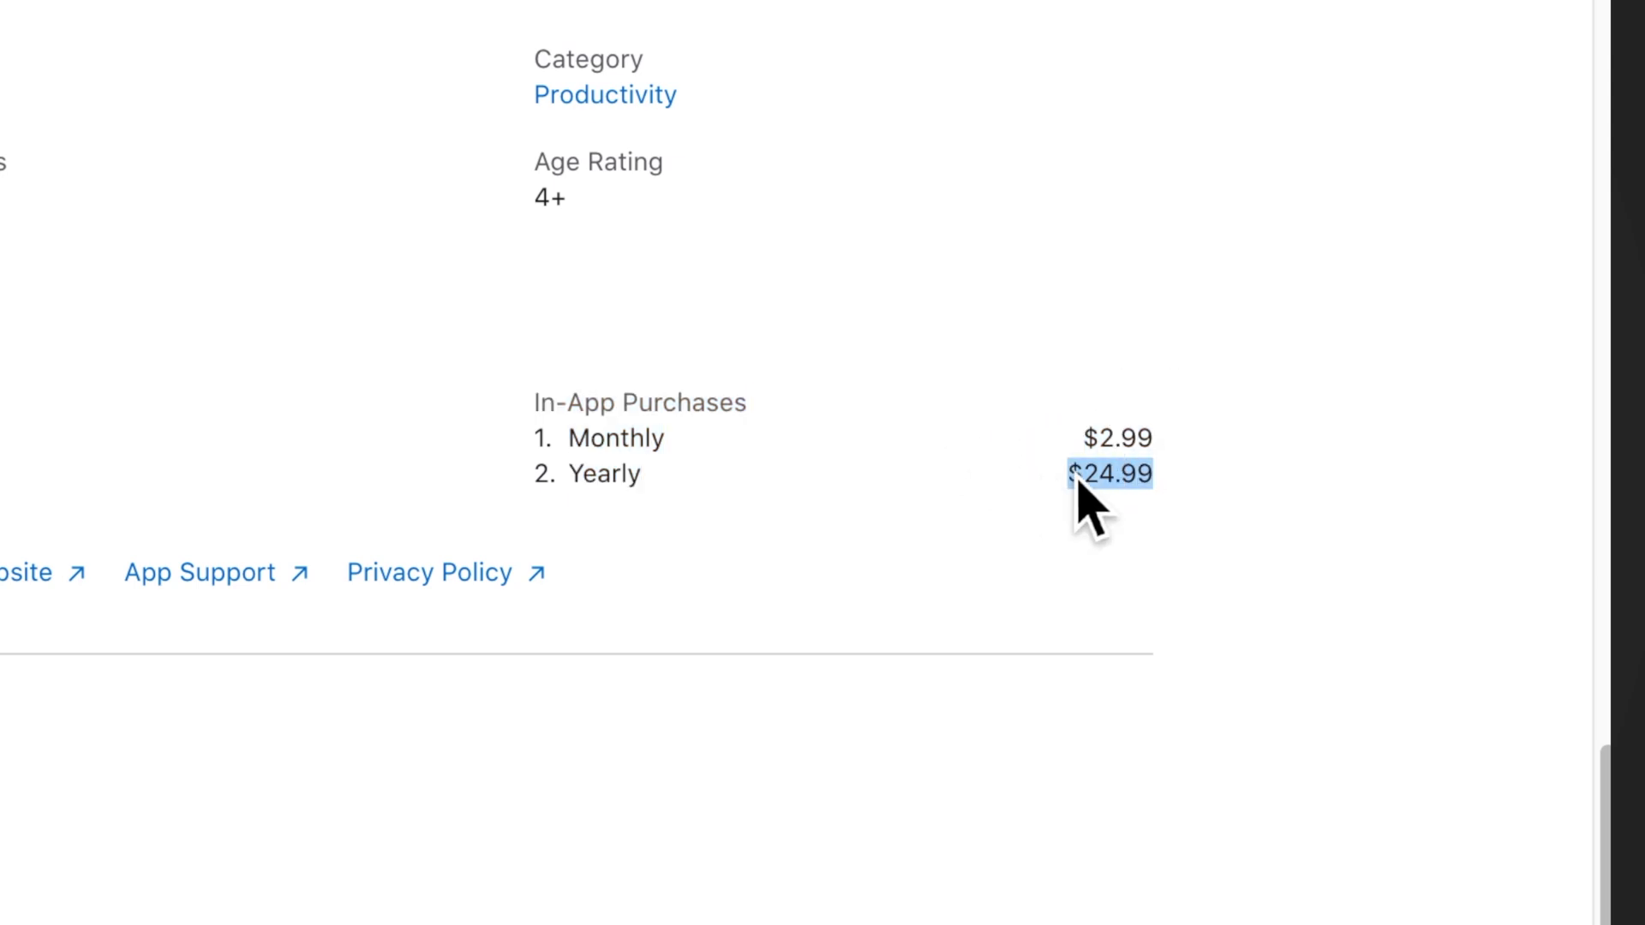